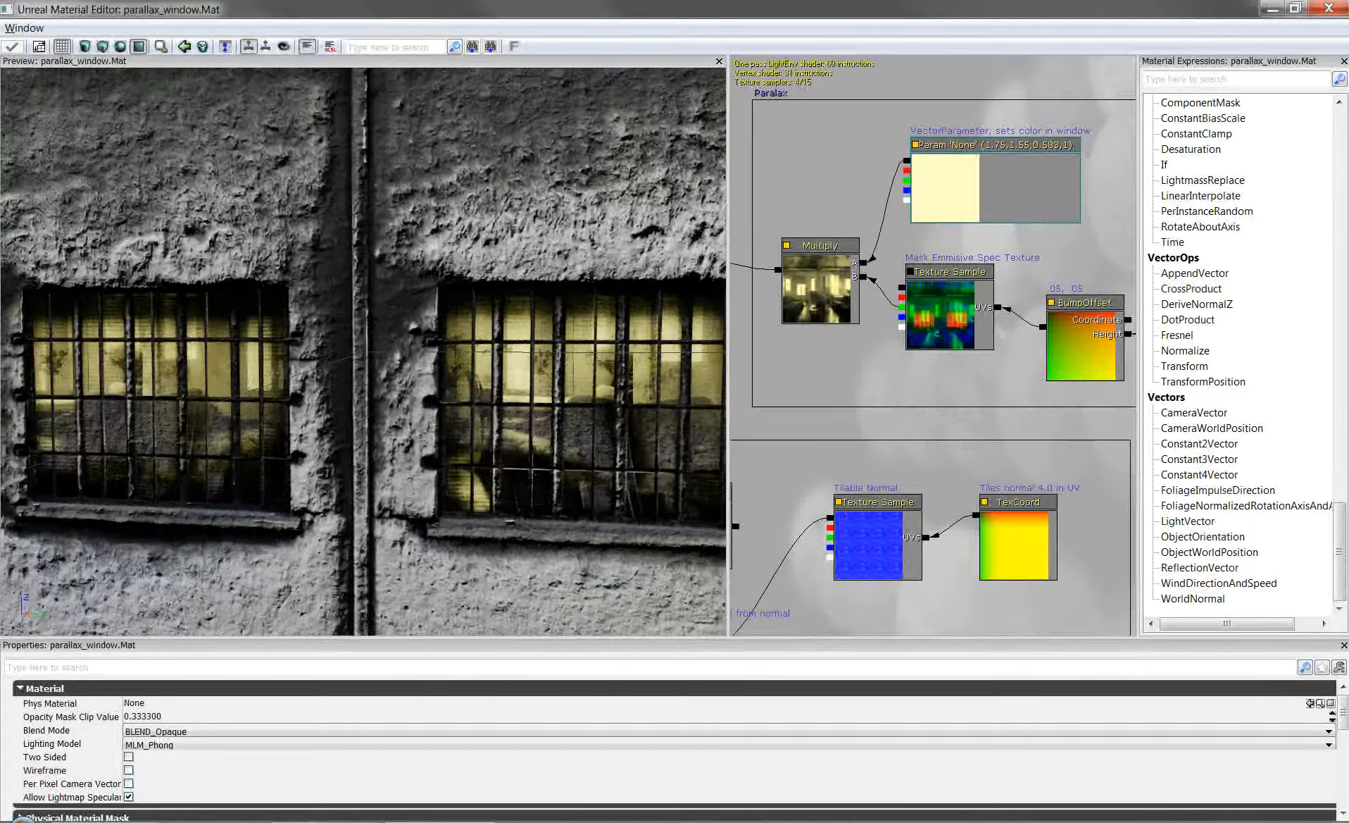
# Switch to Photoshop and review the Window_Diffuse, Window_Normal, NormalMap_Tile and Window_MaskEmissiveSpec textures.
pyautogui.moveTo(326, 820)
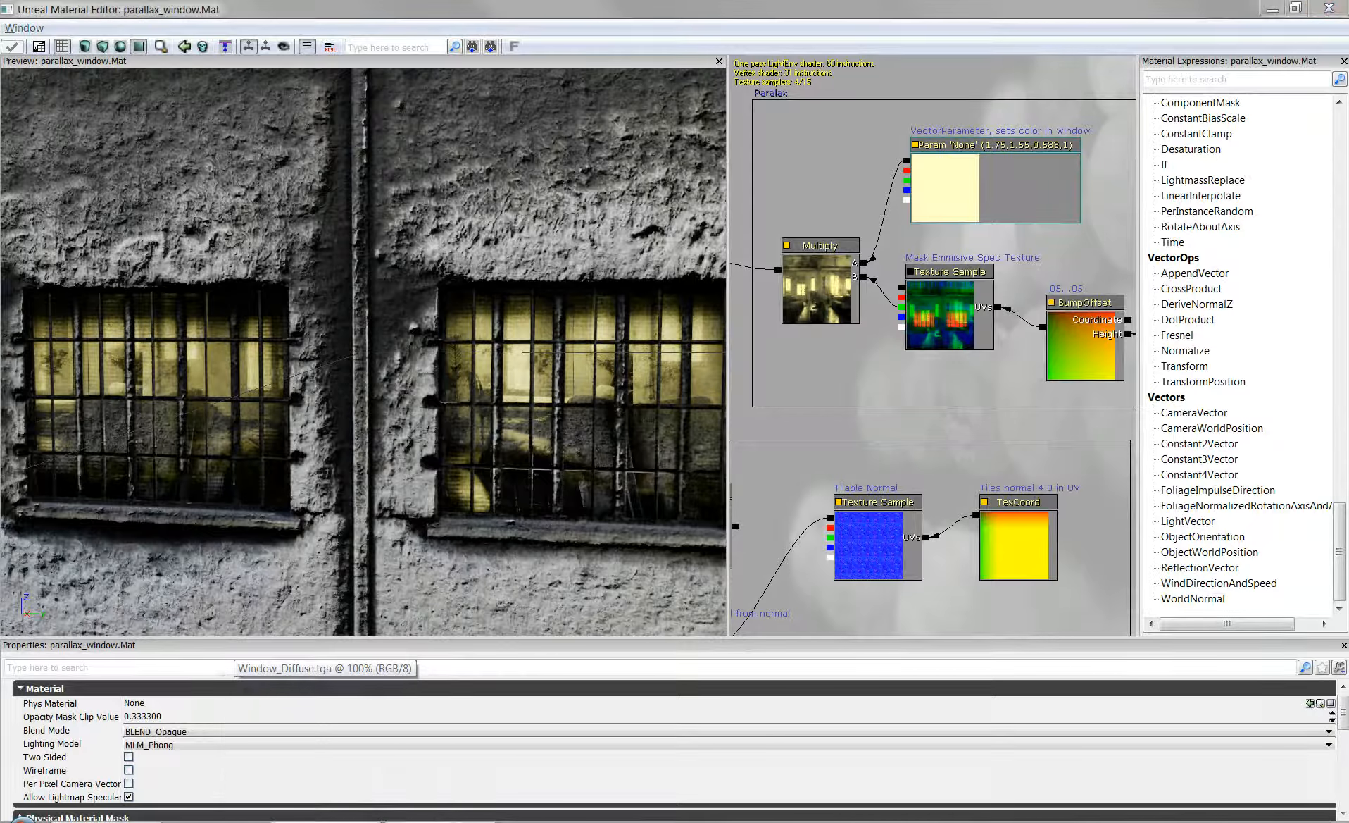
pyautogui.click(325, 746)
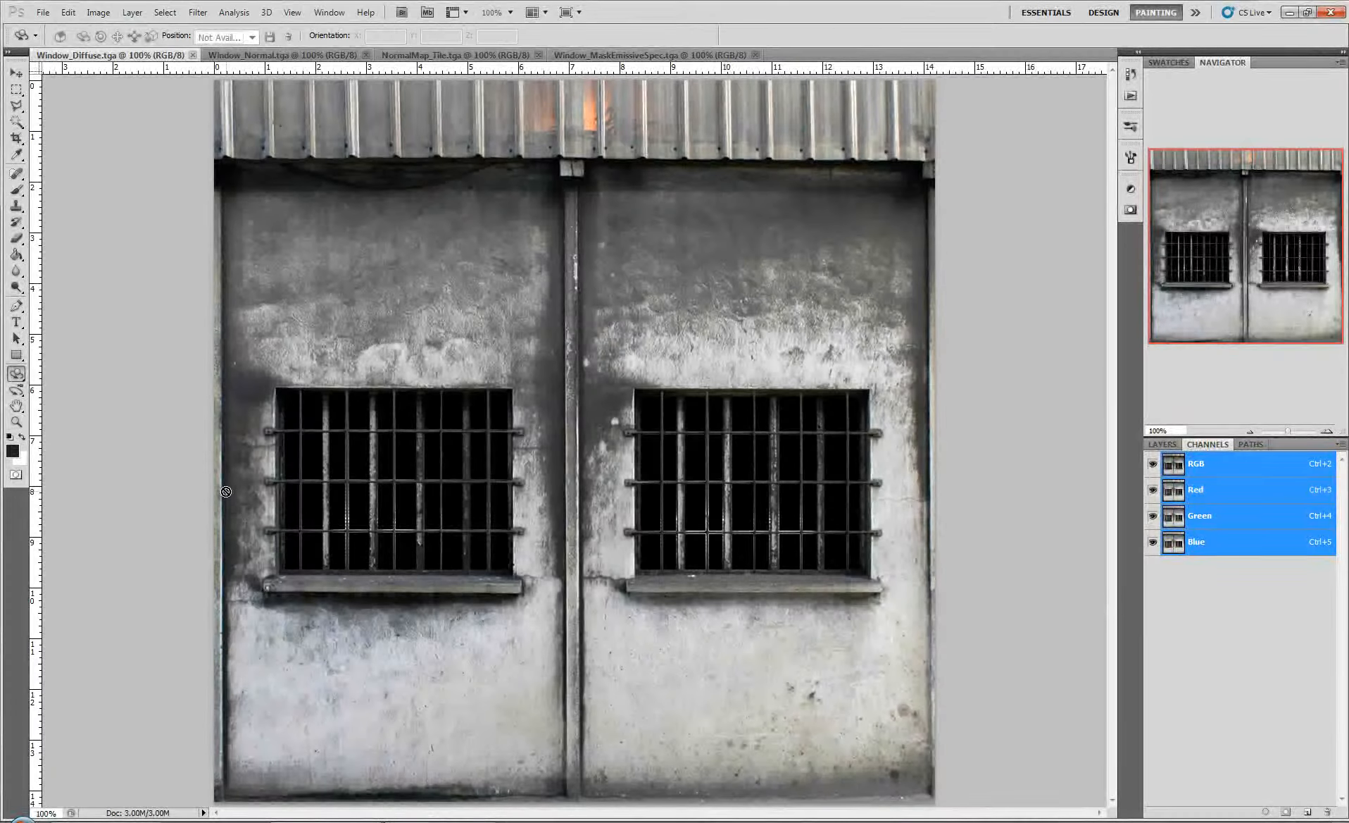
pyautogui.click(259, 55)
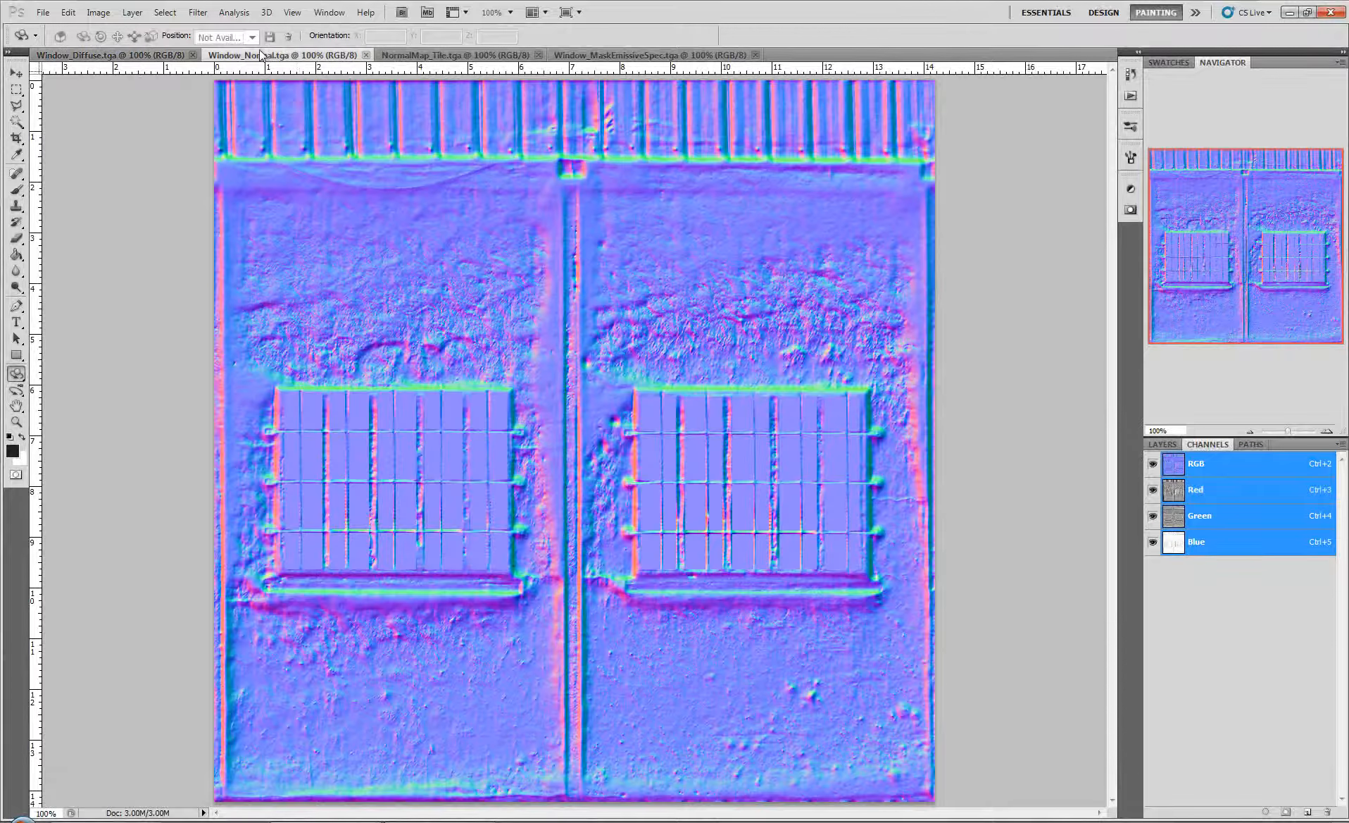
pyautogui.click(451, 56)
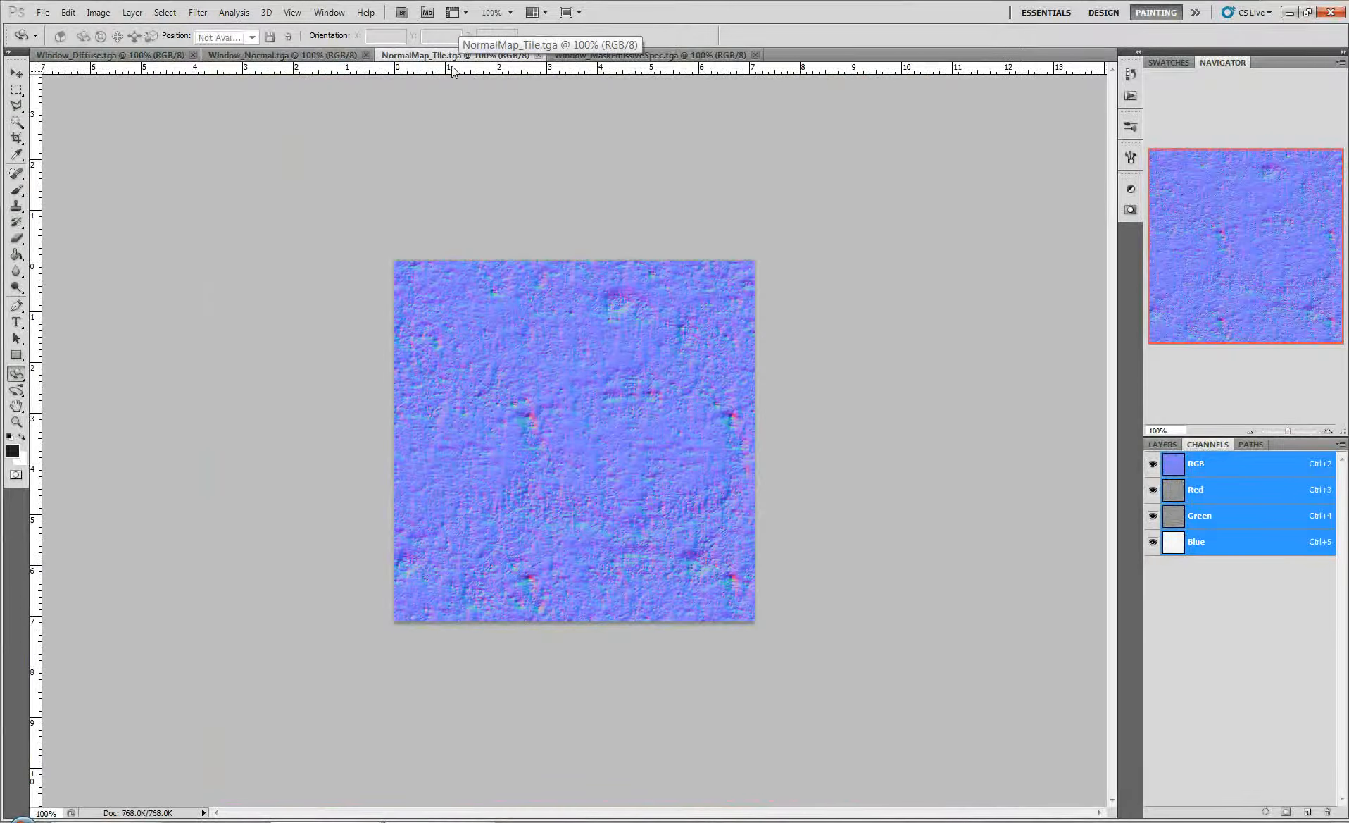
pyautogui.click(590, 61)
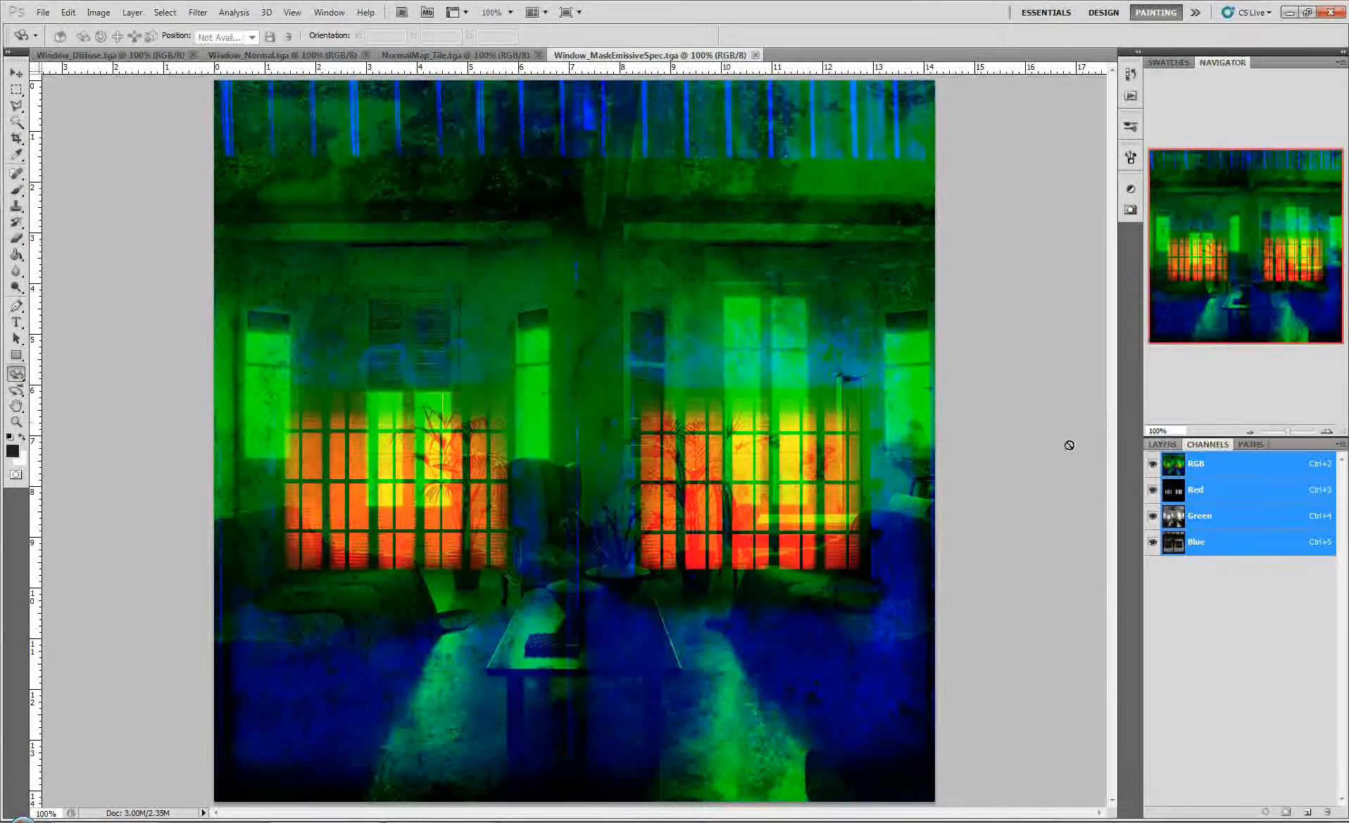
# Examine the blue, green and red channels of Window_MaskEmissiveSpec one at a time.
pyautogui.moveTo(1154, 495); pyautogui.dragTo(1156, 518)
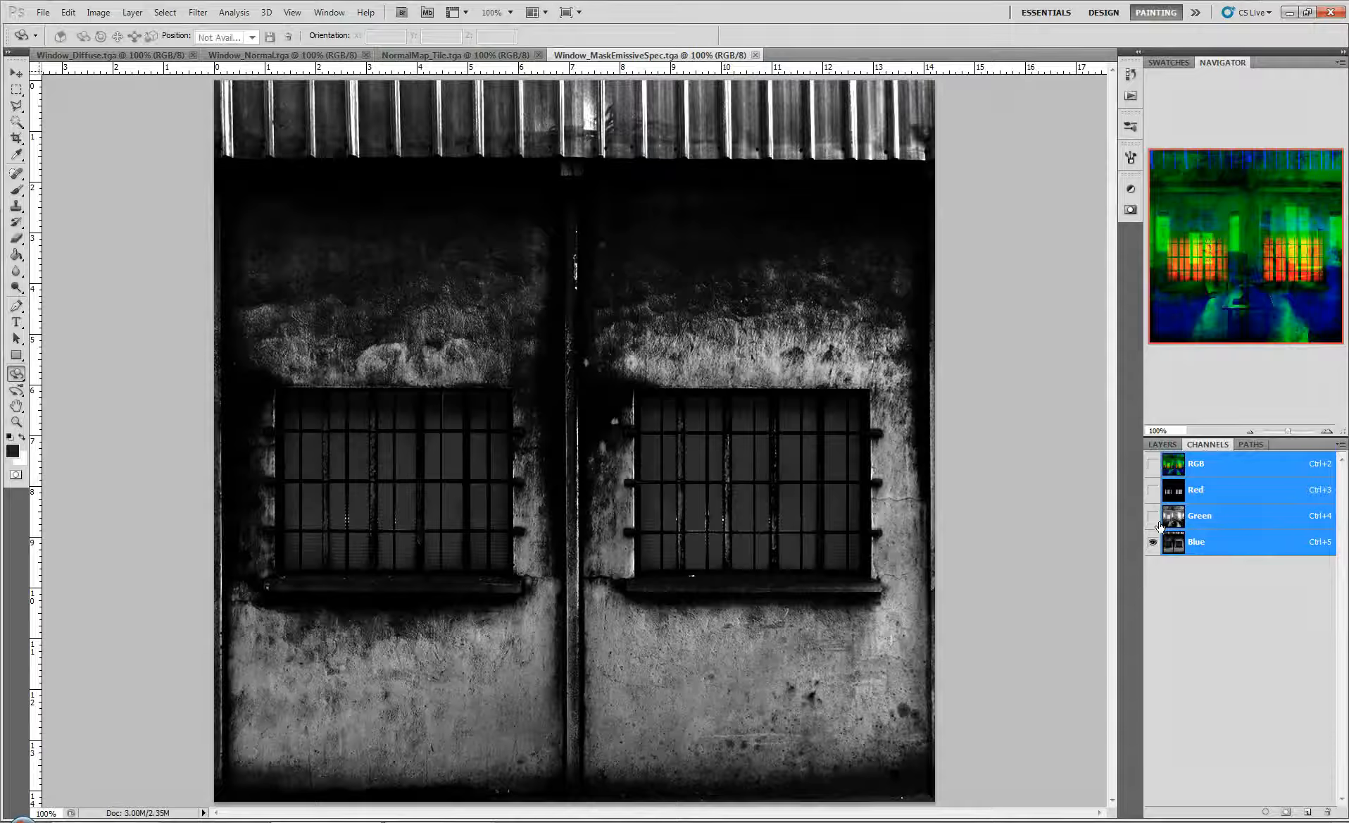
pyautogui.click(1155, 519)
pyautogui.click(1153, 543)
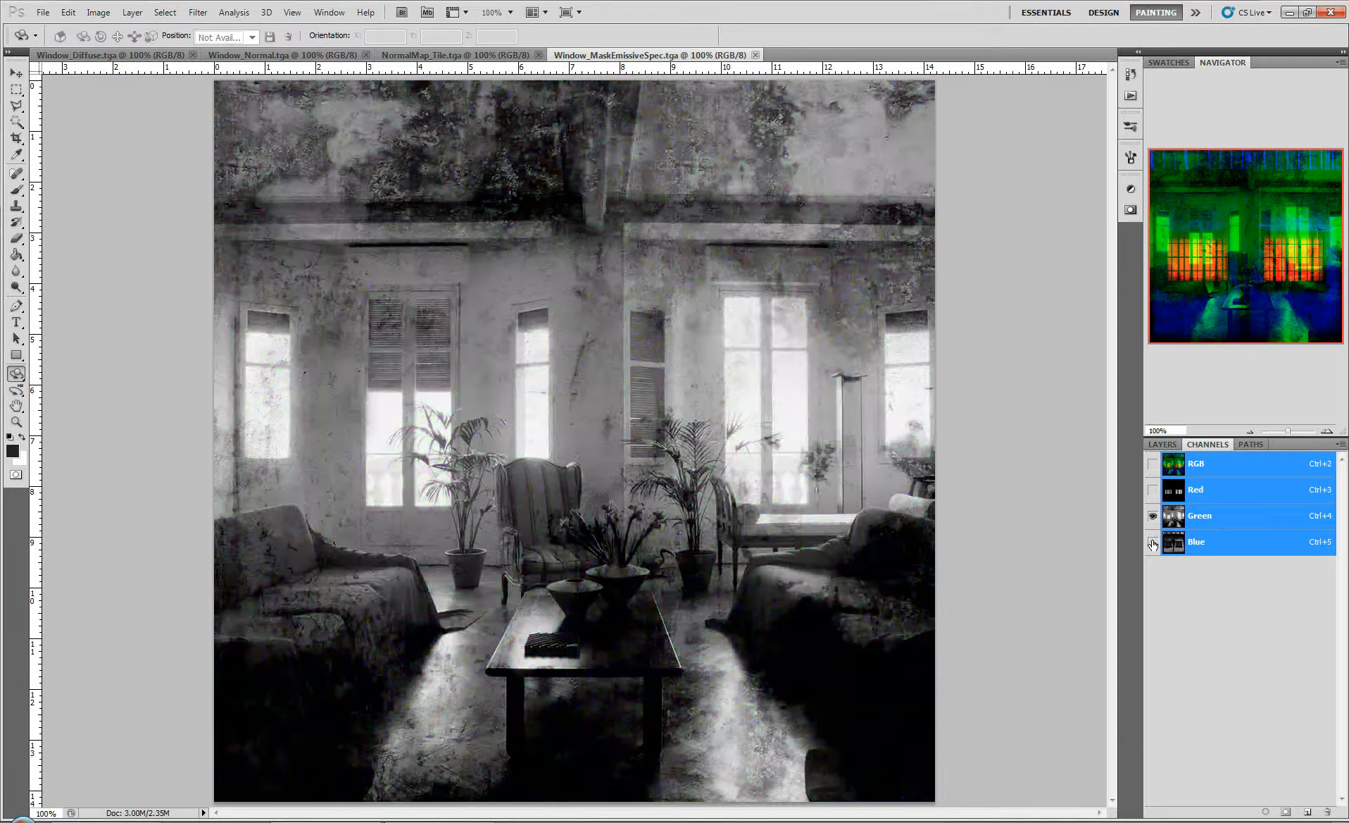
pyautogui.click(1153, 489)
pyautogui.click(1153, 515)
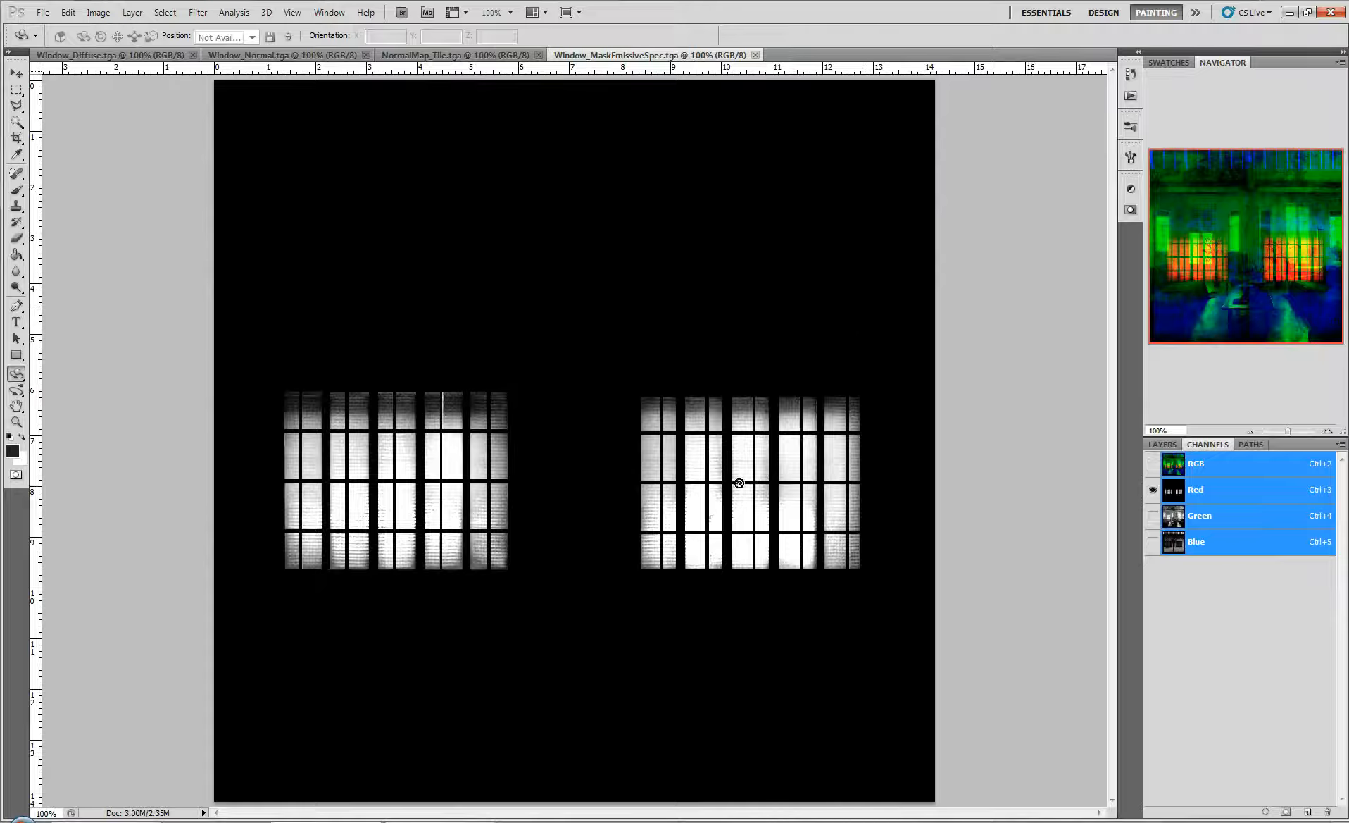
# Return to Unreal Development Kit, close the finished Mat material and open mat_window with an enlarged node graph area.
pyautogui.click(327, 821)
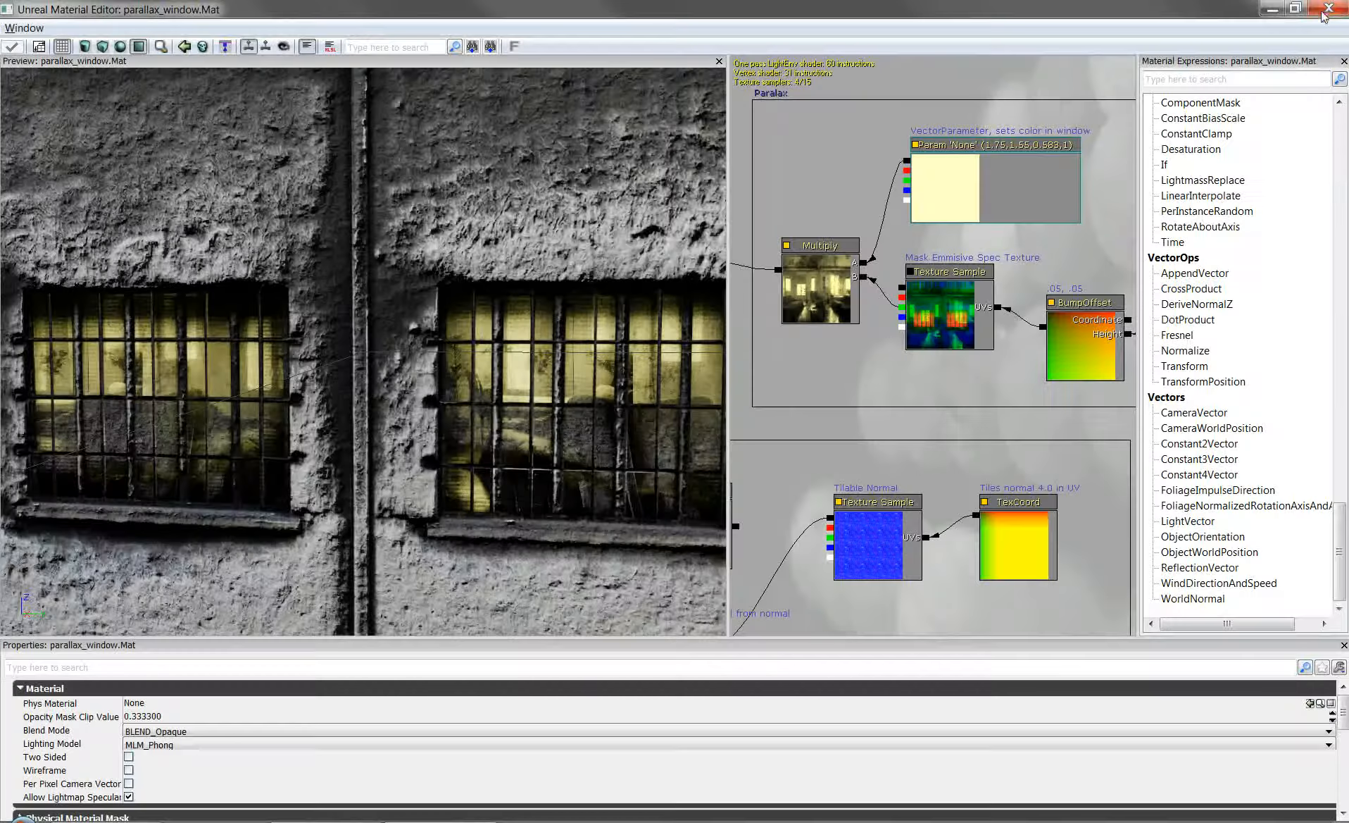
pyautogui.click(1330, 9)
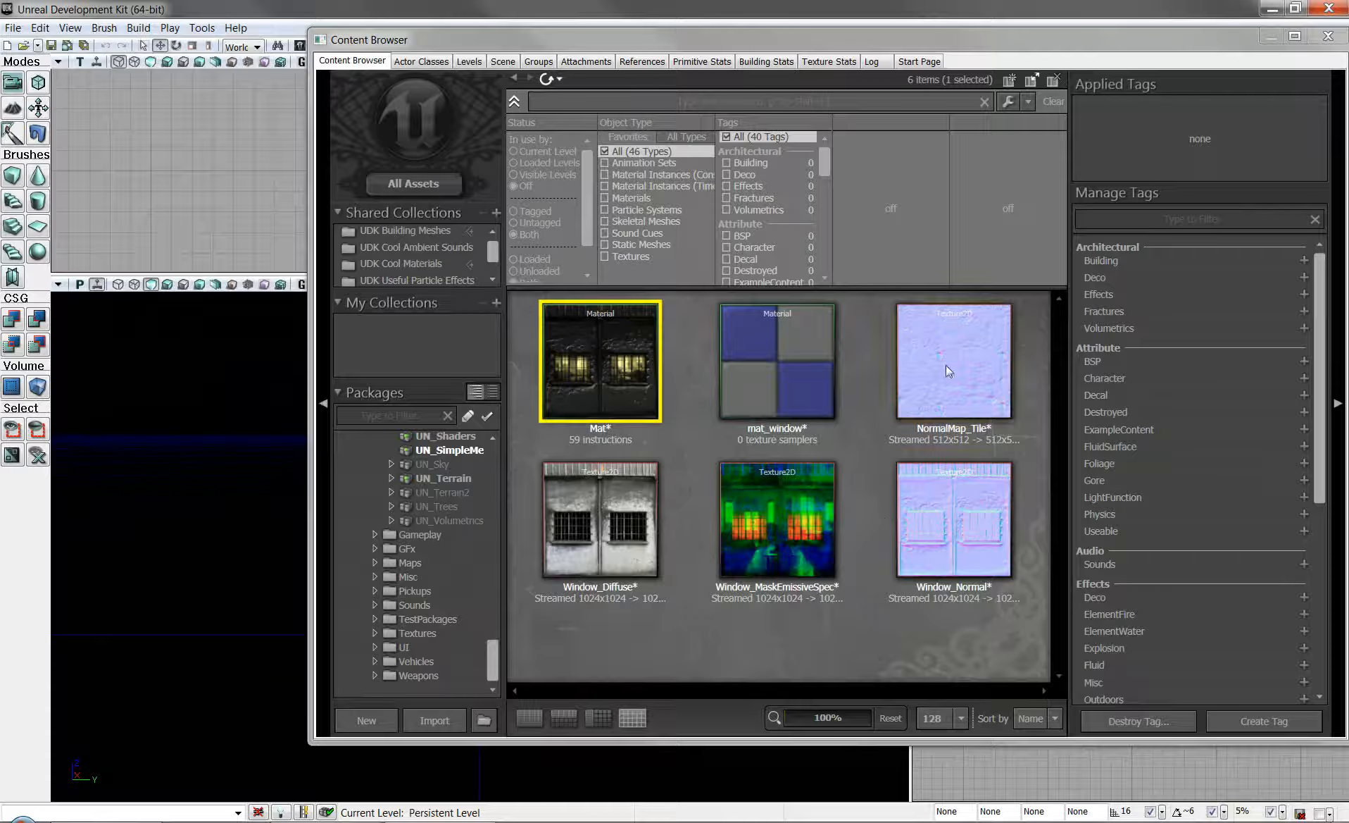
pyautogui.click(793, 346)
pyautogui.doubleClick(793, 346)
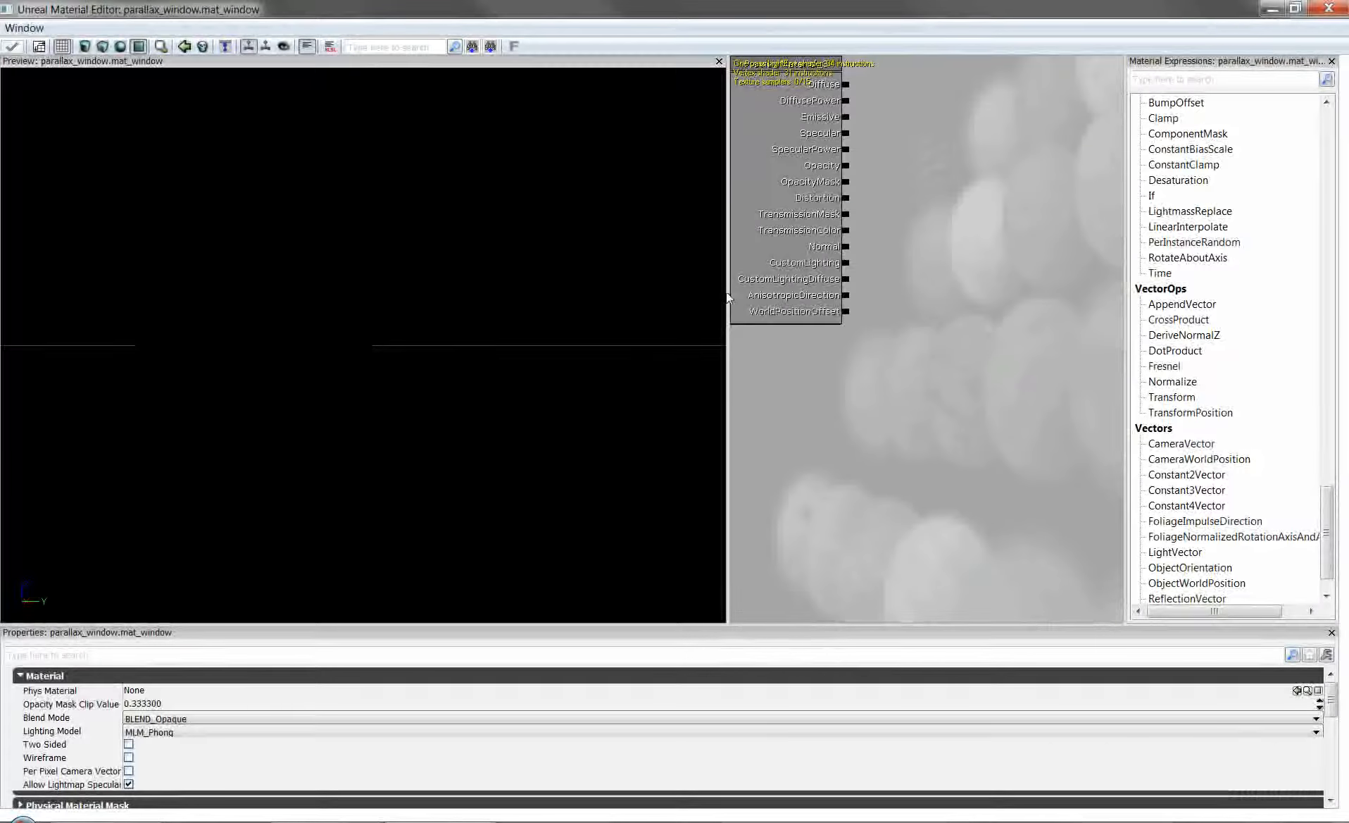
pyautogui.moveTo(481, 344); pyautogui.dragTo(335, 329)
pyautogui.moveTo(630, 259); pyautogui.dragTo(666, 404)
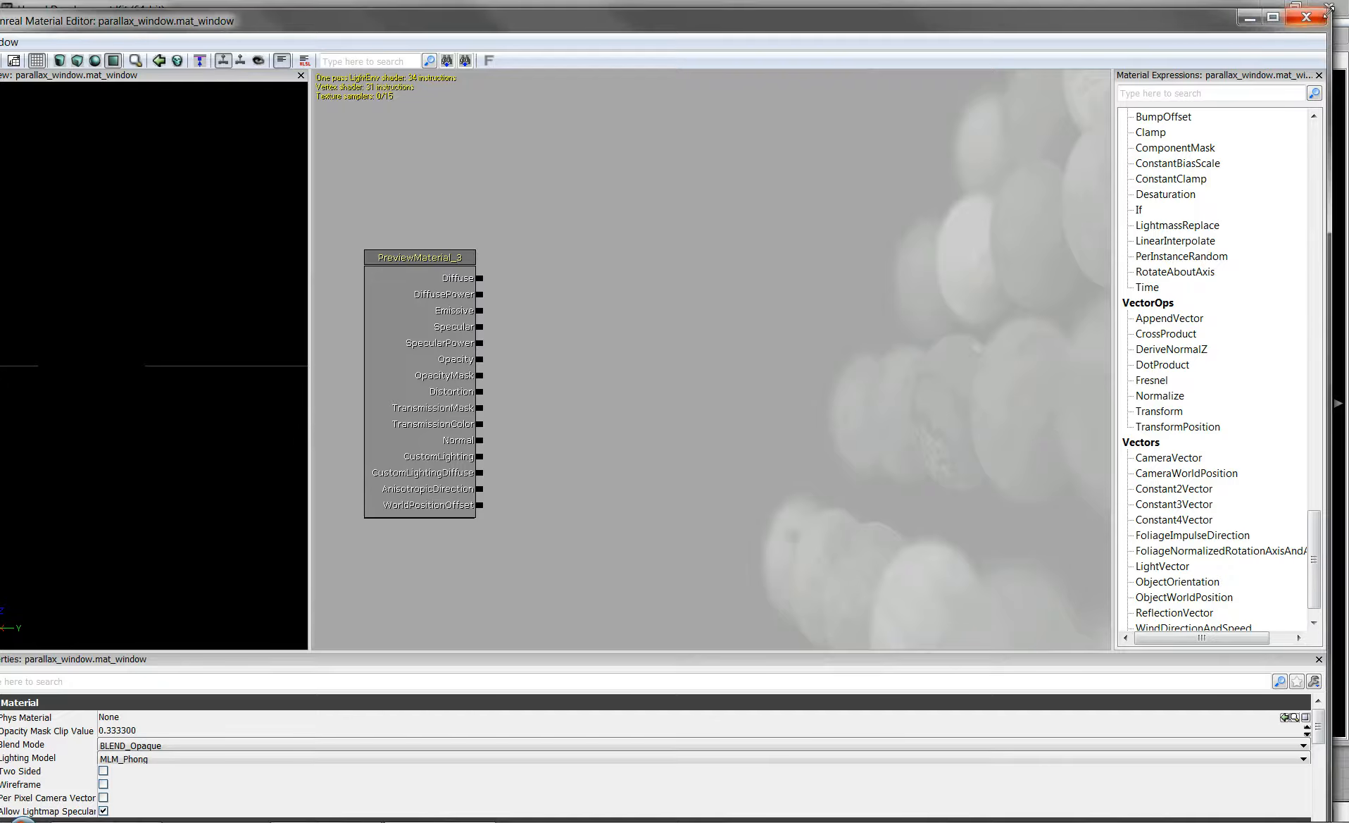
# Shrink the Material Editor to a floating window and select the Window_Diffuse texture in the Content Browser.
pyautogui.click(1295, 8)
pyautogui.click(876, 81)
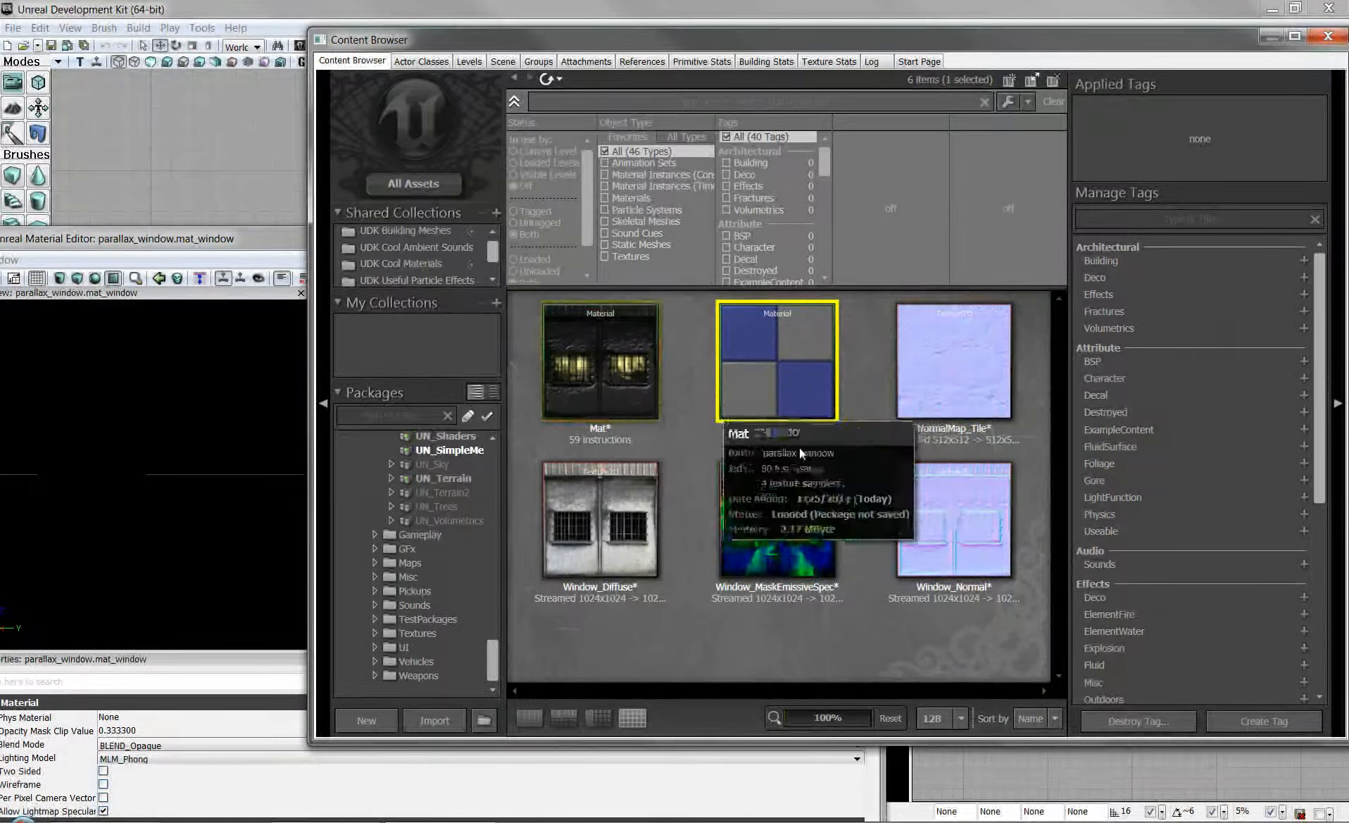
pyautogui.click(650, 552)
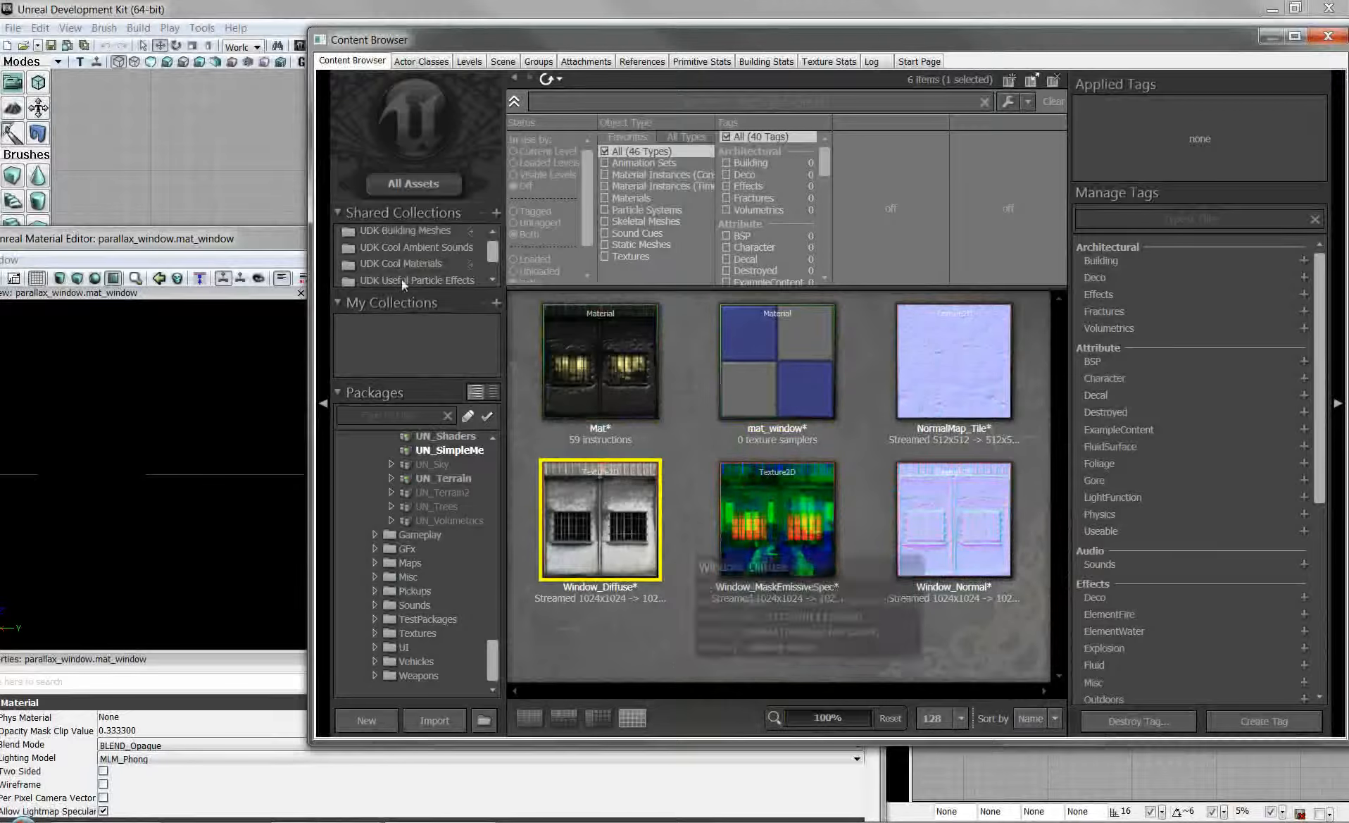
pyautogui.moveTo(272, 242); pyautogui.dragTo(454, 122)
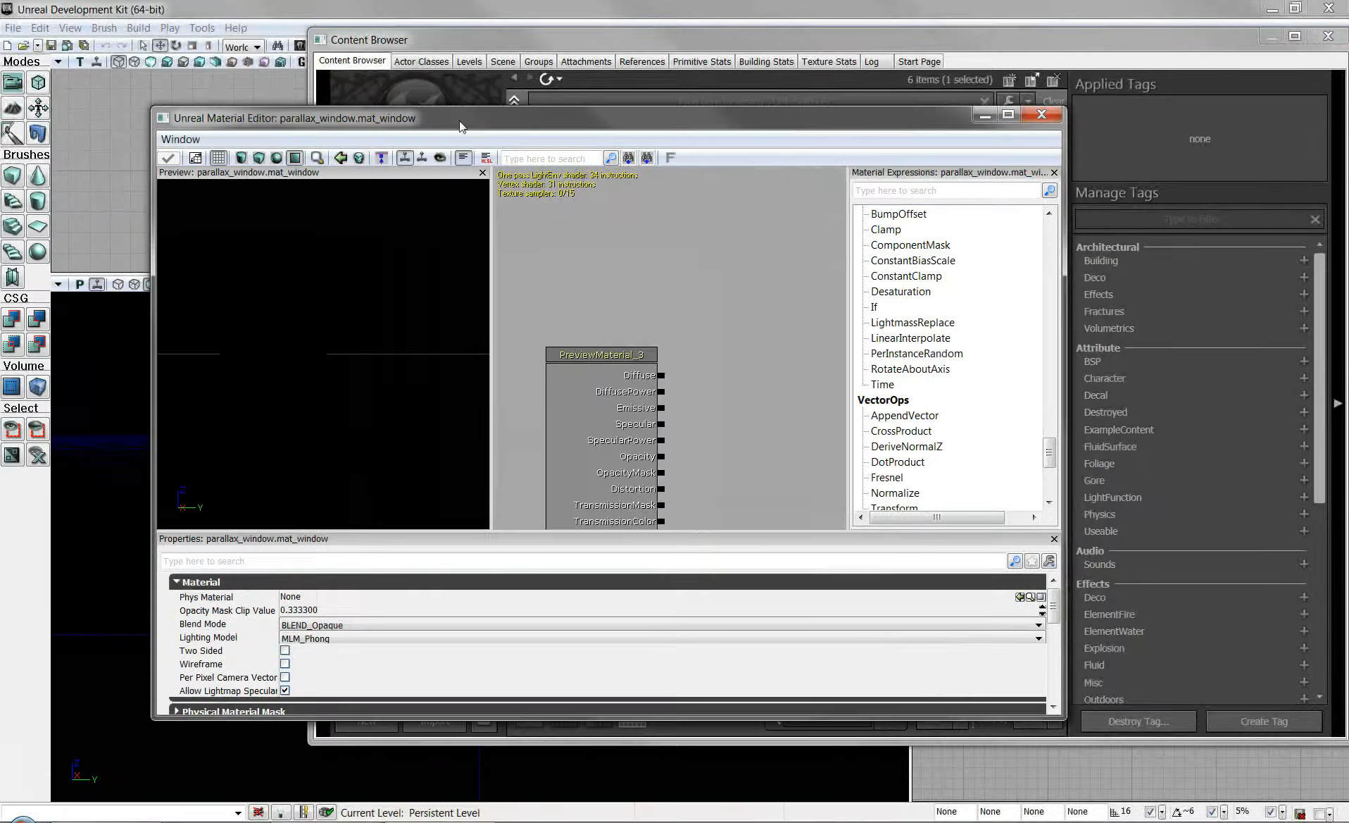
# Add a TextureSample node using Window_Diffuse to the graph, above and beside the material node.
pyautogui.click(905, 193)
pyautogui.write('tex')
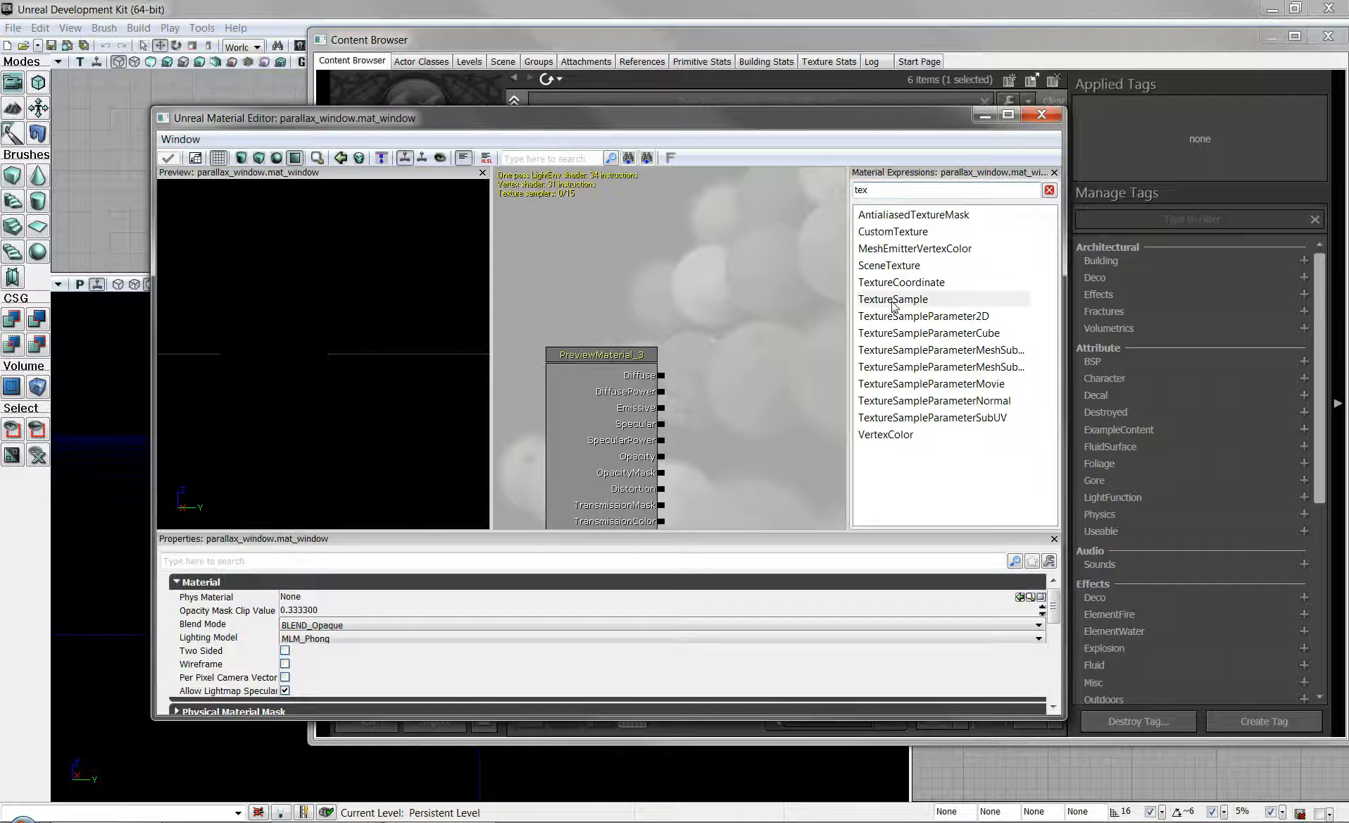
pyautogui.moveTo(893, 304); pyautogui.dragTo(786, 192)
pyautogui.click(733, 245)
pyautogui.click(733, 259)
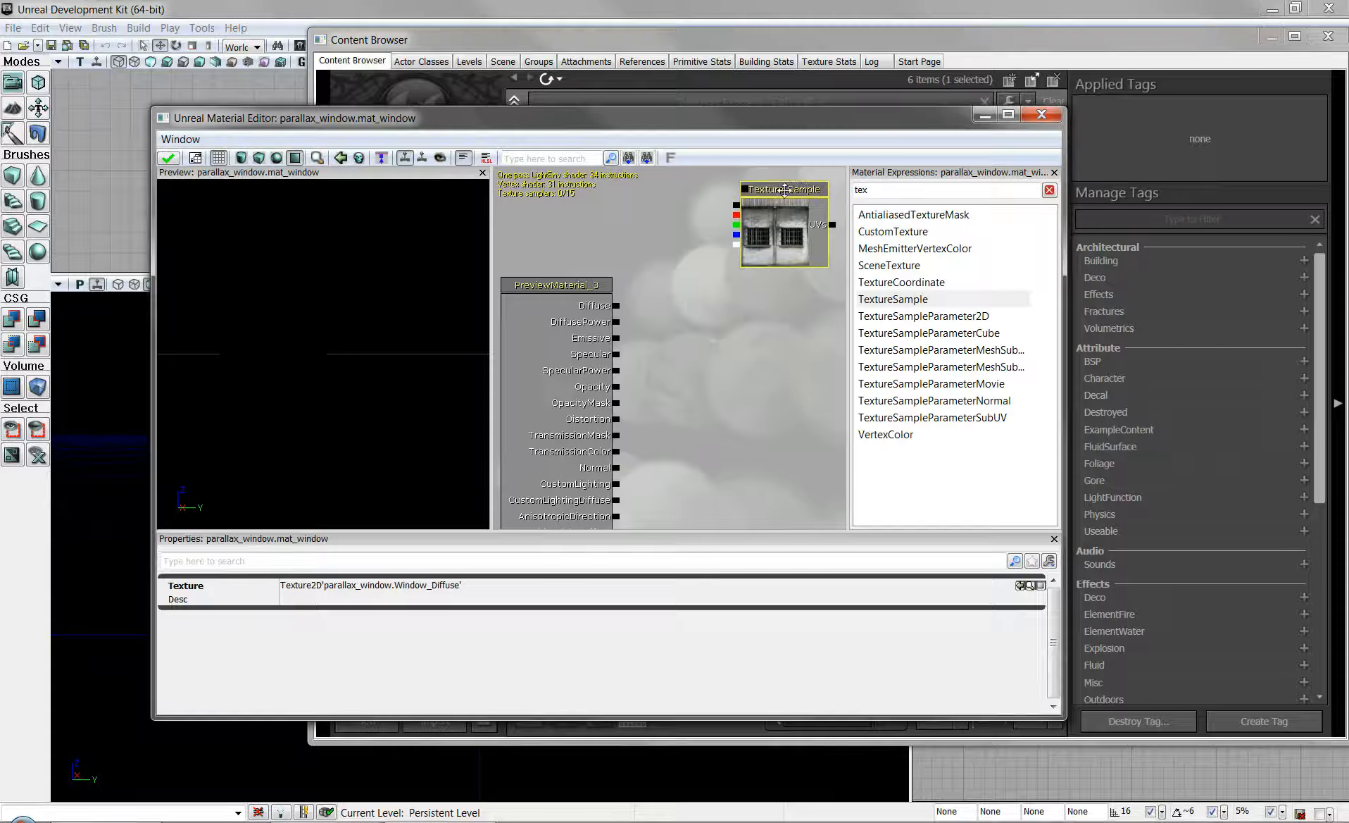
pyautogui.click(746, 189)
pyautogui.moveTo(752, 247); pyautogui.dragTo(774, 291)
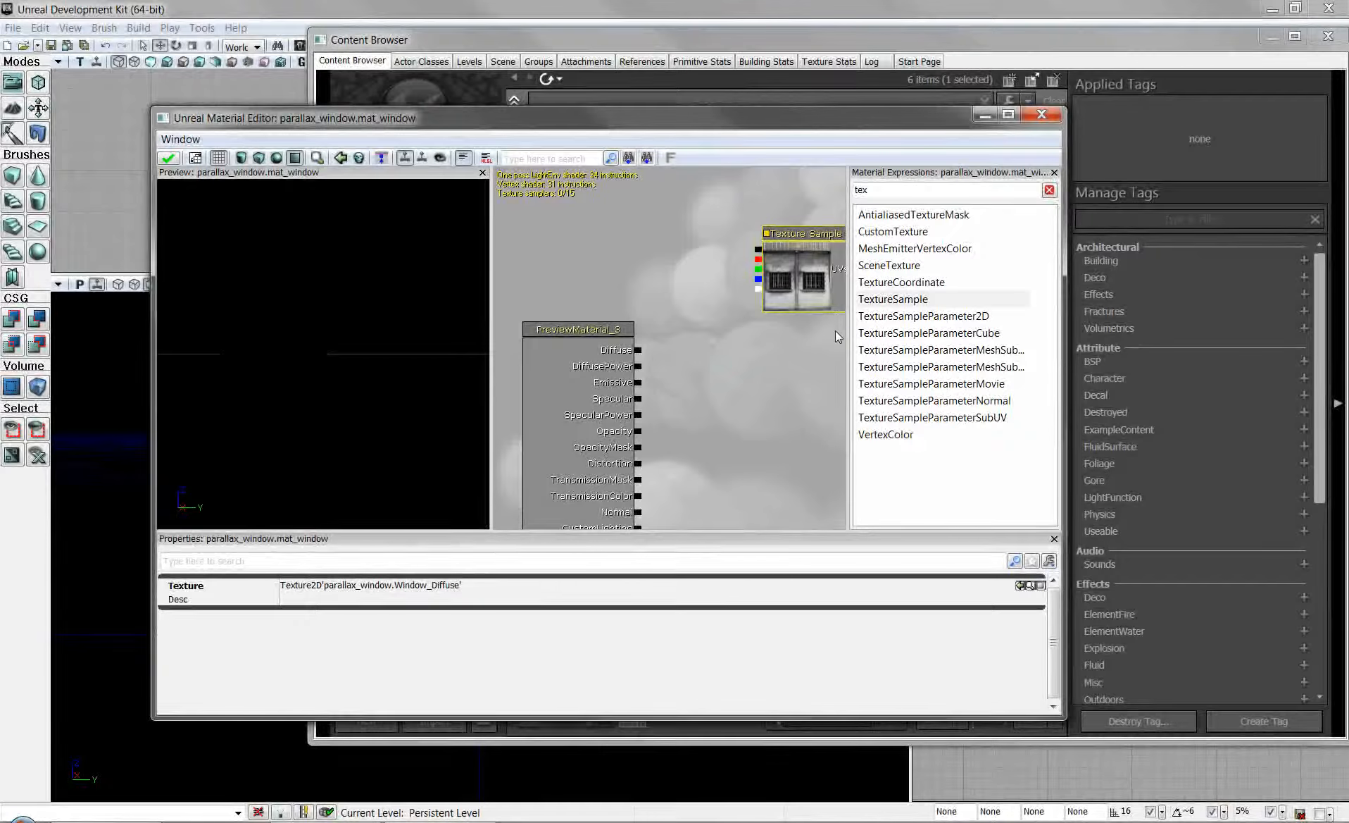
# Add a ConstantClamp node below the diffuse texture sample and set its Max to 0.3.
pyautogui.moveTo(899, 193); pyautogui.dragTo(823, 196)
pyautogui.write('constan')
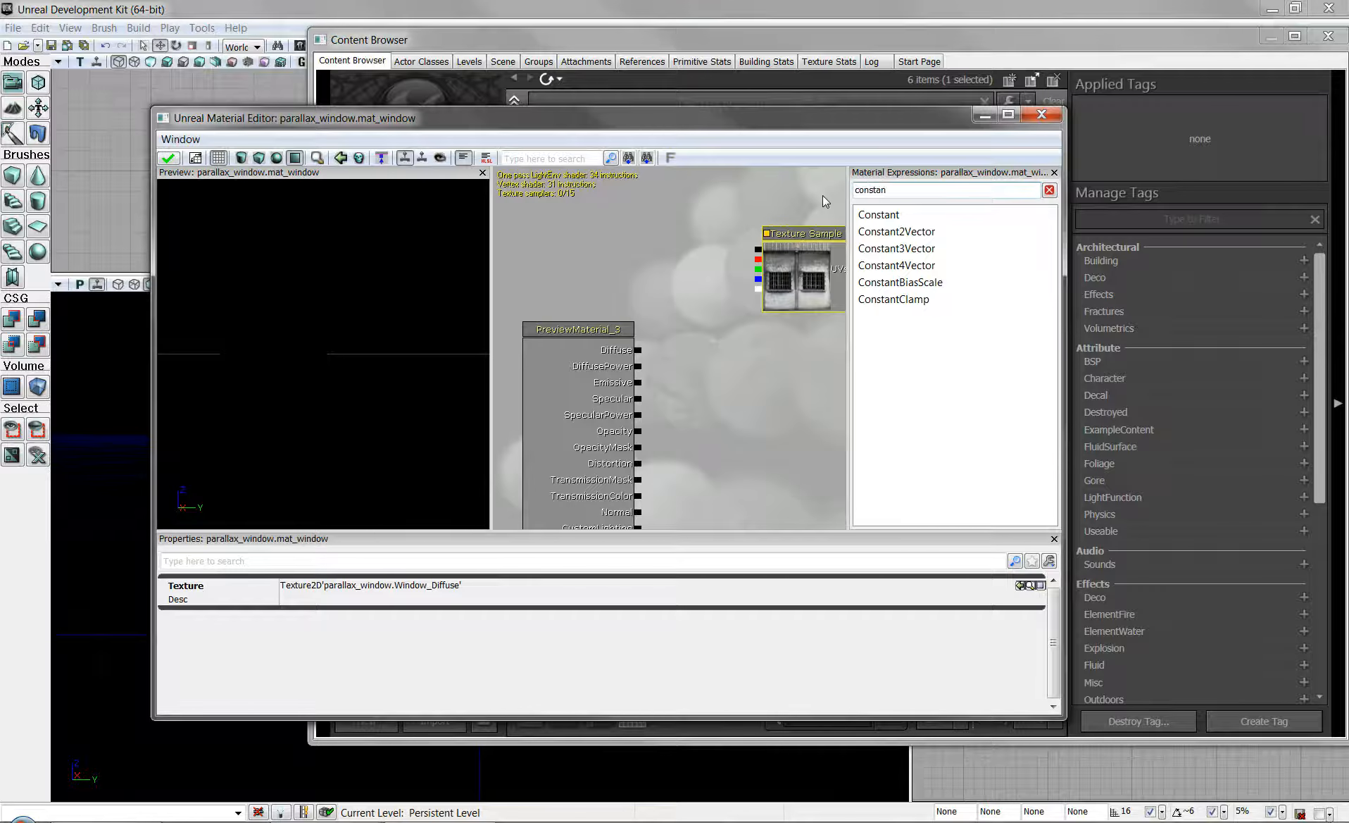
pyautogui.moveTo(879, 297); pyautogui.dragTo(774, 331)
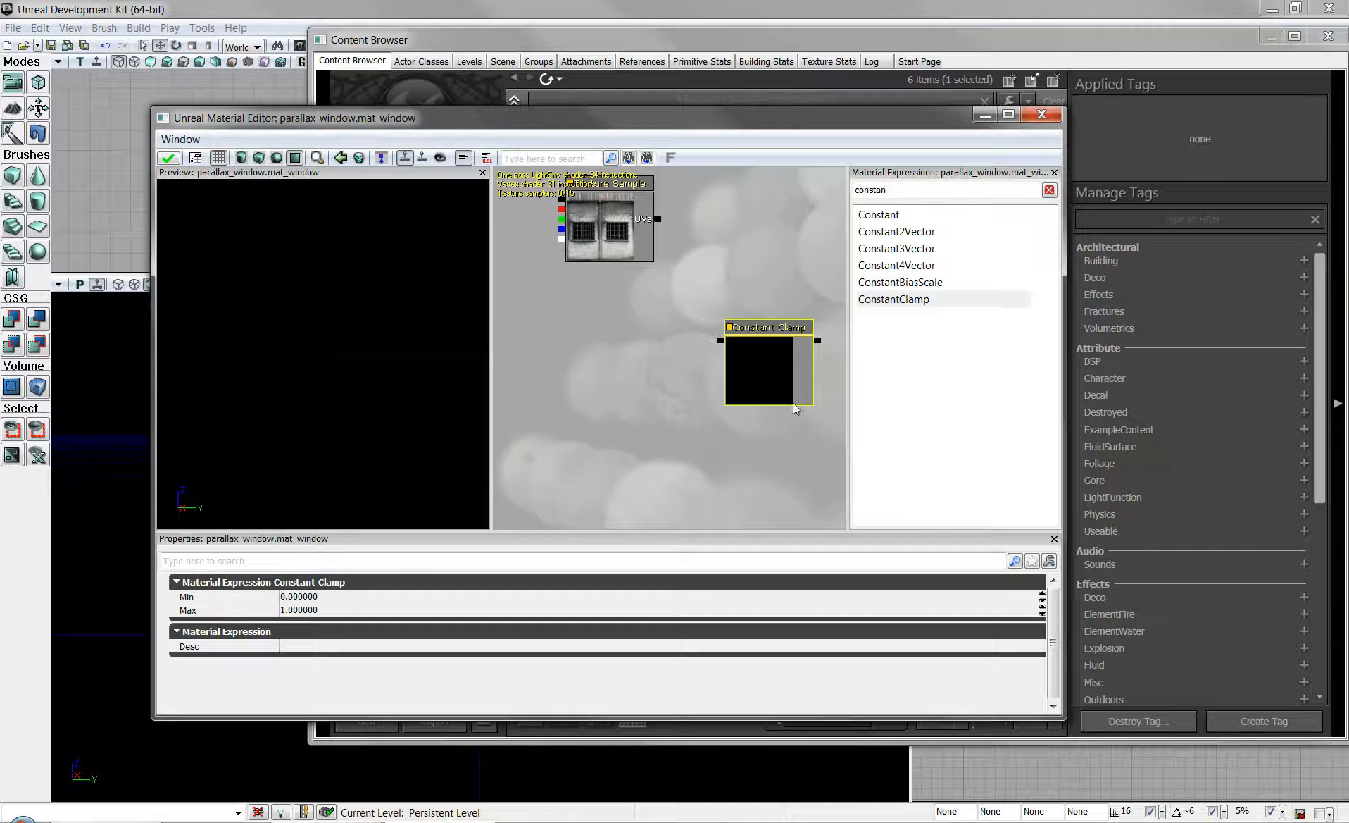
pyautogui.moveTo(731, 448); pyautogui.dragTo(742, 410)
pyautogui.click(358, 611)
pyautogui.write('.3')
pyautogui.press('Return')
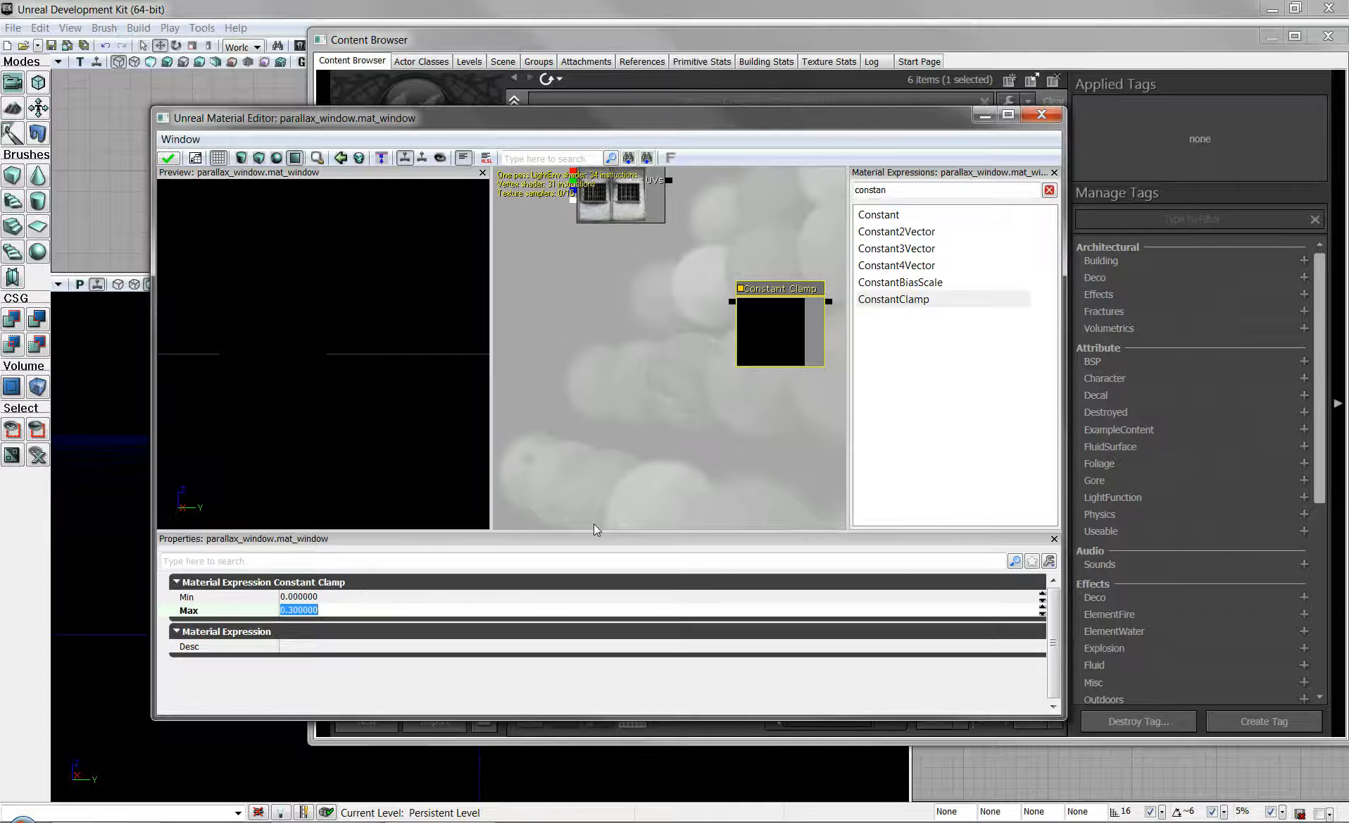
pyautogui.moveTo(688, 397); pyautogui.dragTo(609, 450)
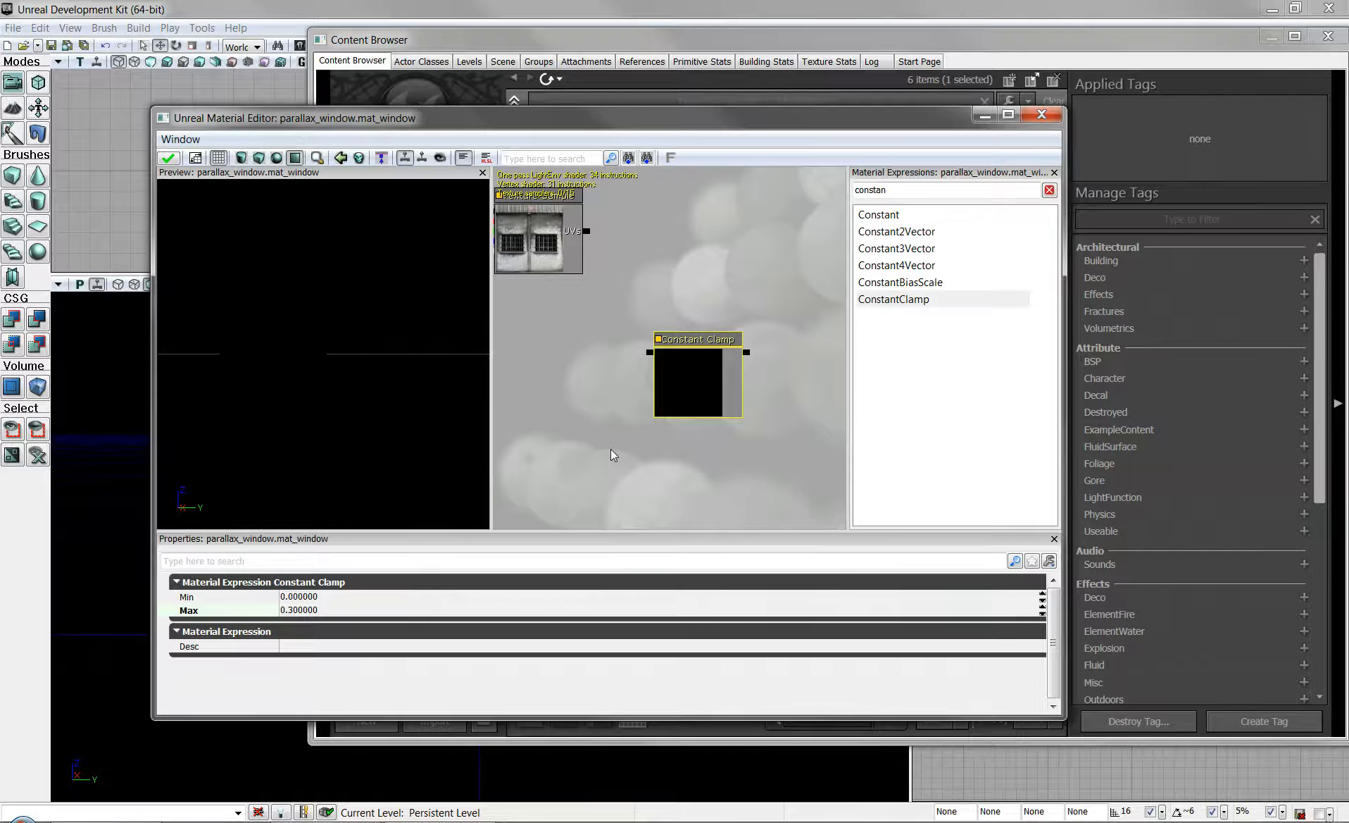
# Add a TextureSample node using Window_MaskEmissiveSpec and connect its blue channel to the Constant Clamp input.
pyautogui.click(1041, 49)
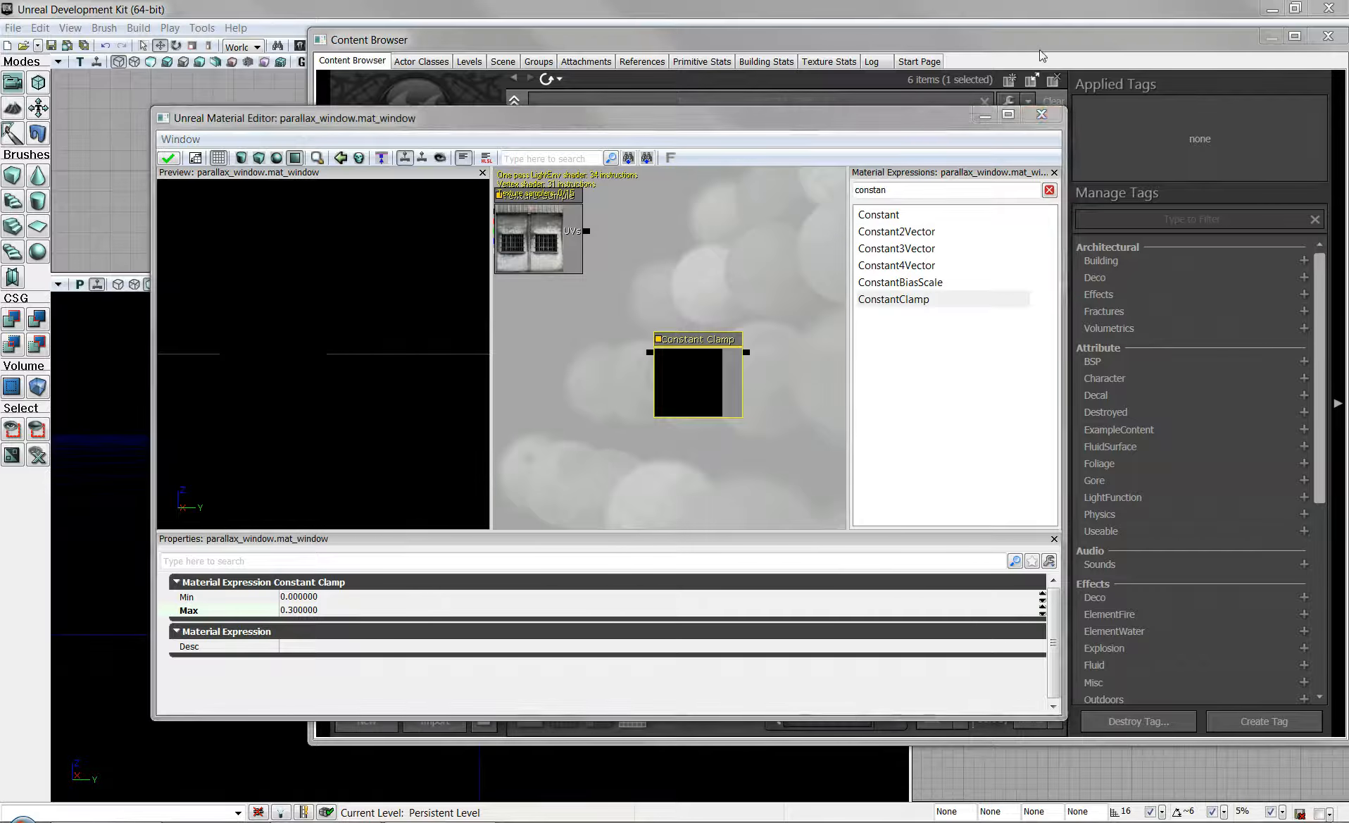
pyautogui.click(810, 490)
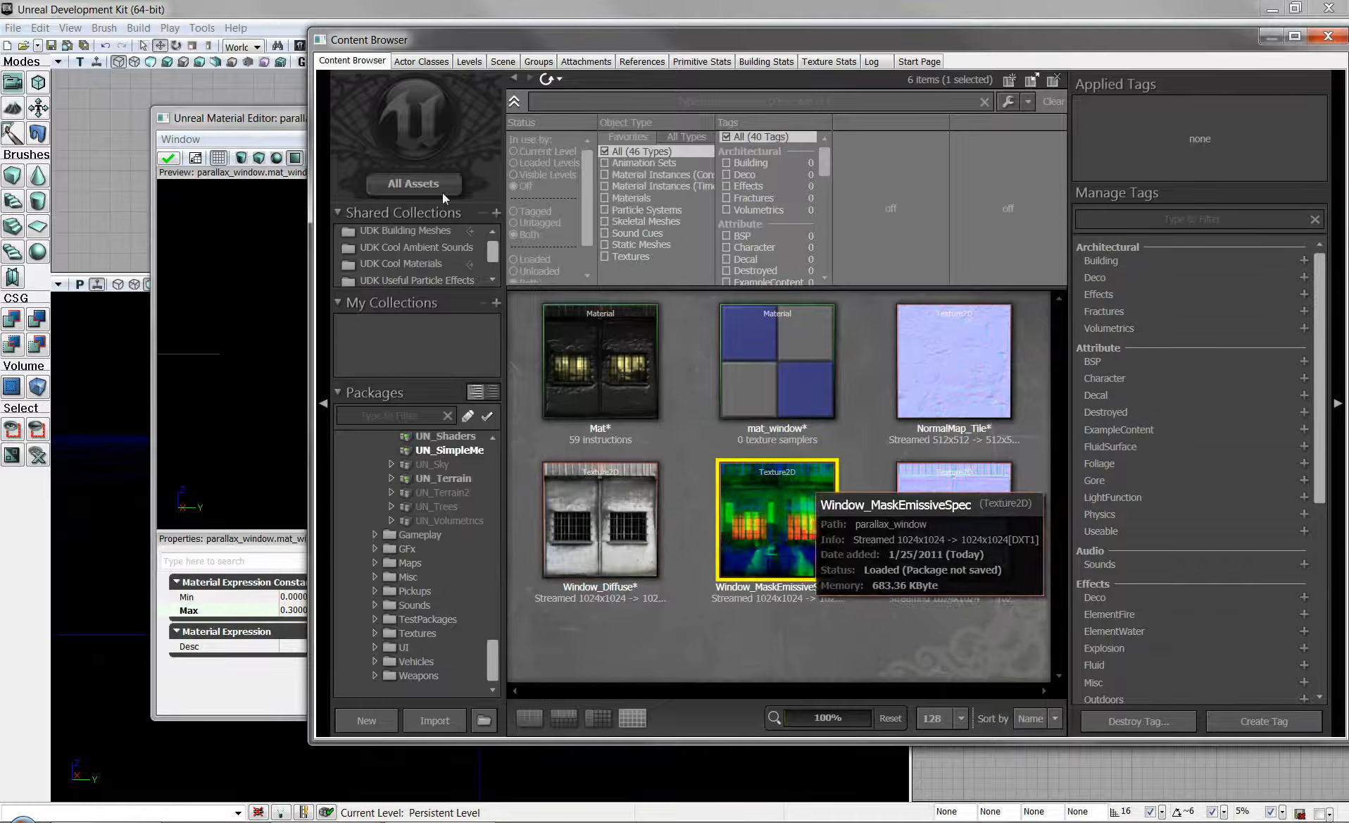
pyautogui.click(288, 119)
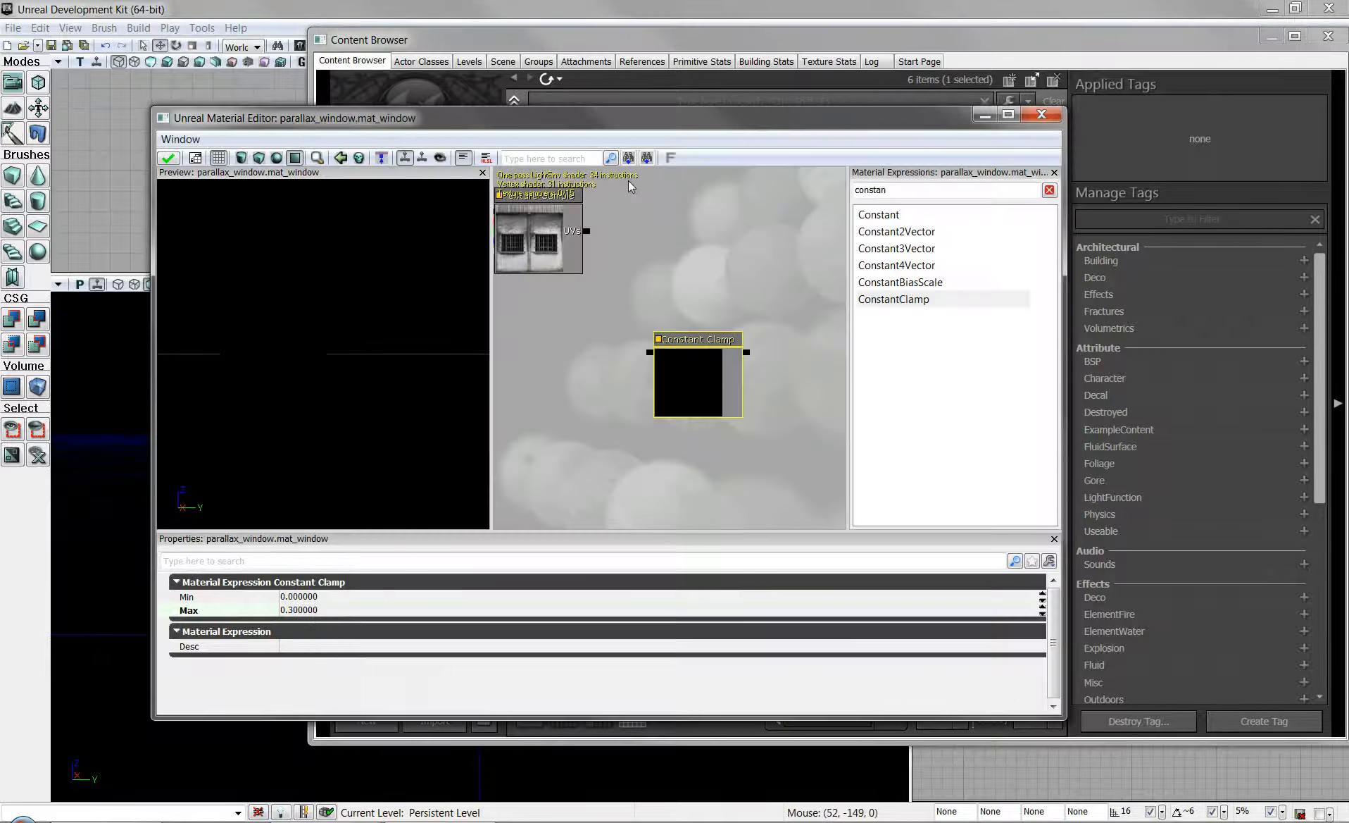
pyautogui.moveTo(891, 191); pyautogui.dragTo(832, 191)
pyautogui.write('tex')
pyautogui.moveTo(902, 298); pyautogui.dragTo(778, 328)
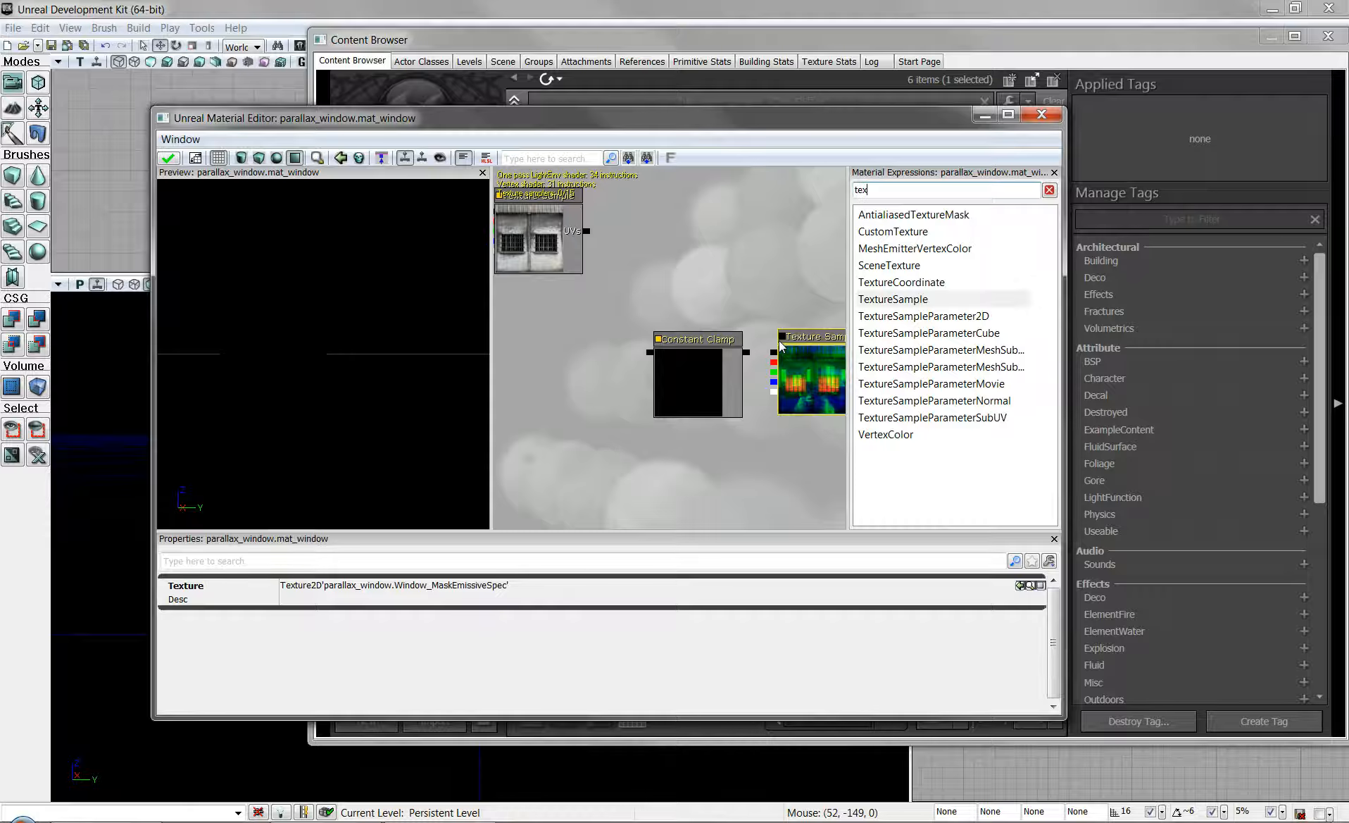
pyautogui.moveTo(773, 382); pyautogui.dragTo(747, 352)
pyautogui.moveTo(789, 446); pyautogui.dragTo(638, 424)
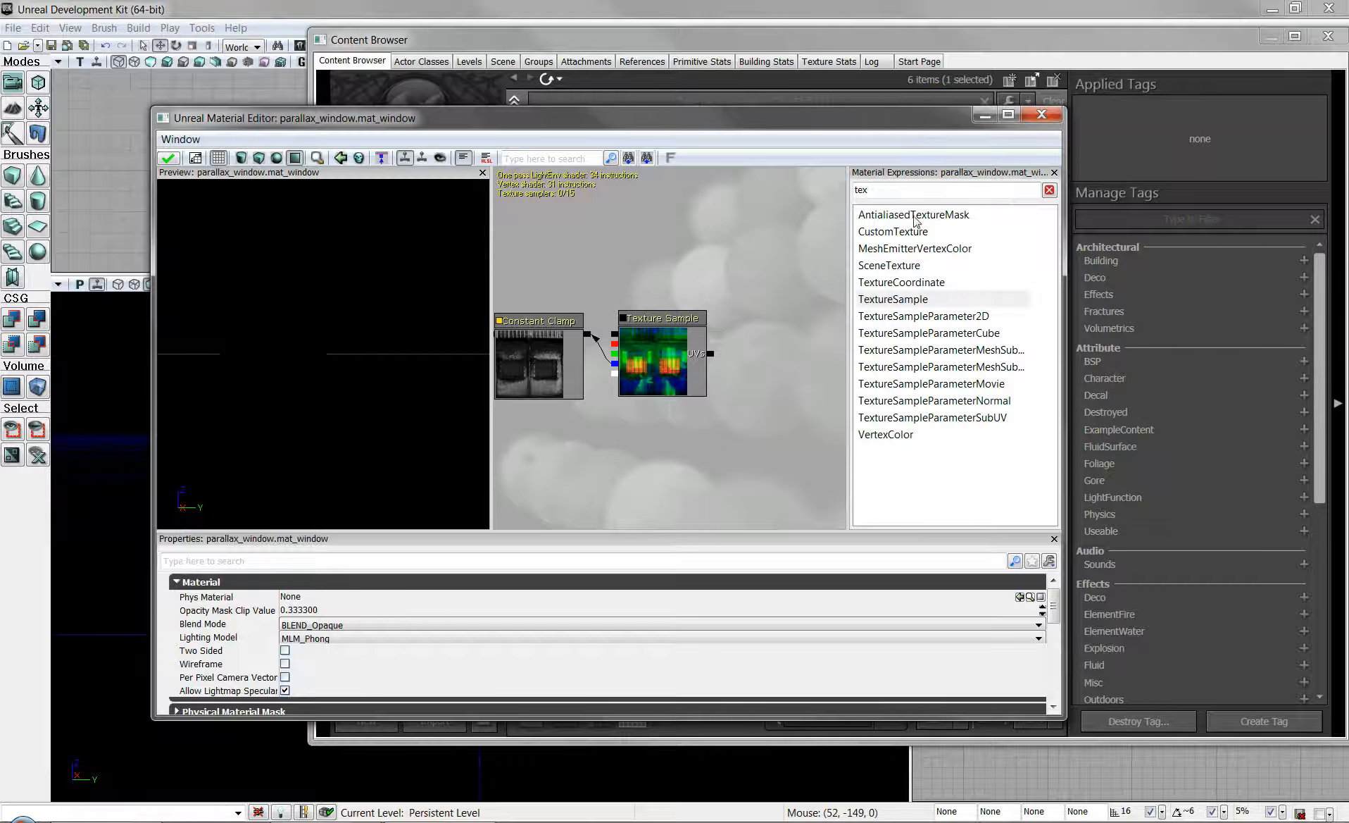
# Add a ComponentMask node for the R and G channels and connect it to the mask texture sample's UVs.
pyautogui.moveTo(895, 189); pyautogui.dragTo(821, 189)
pyautogui.write('c')
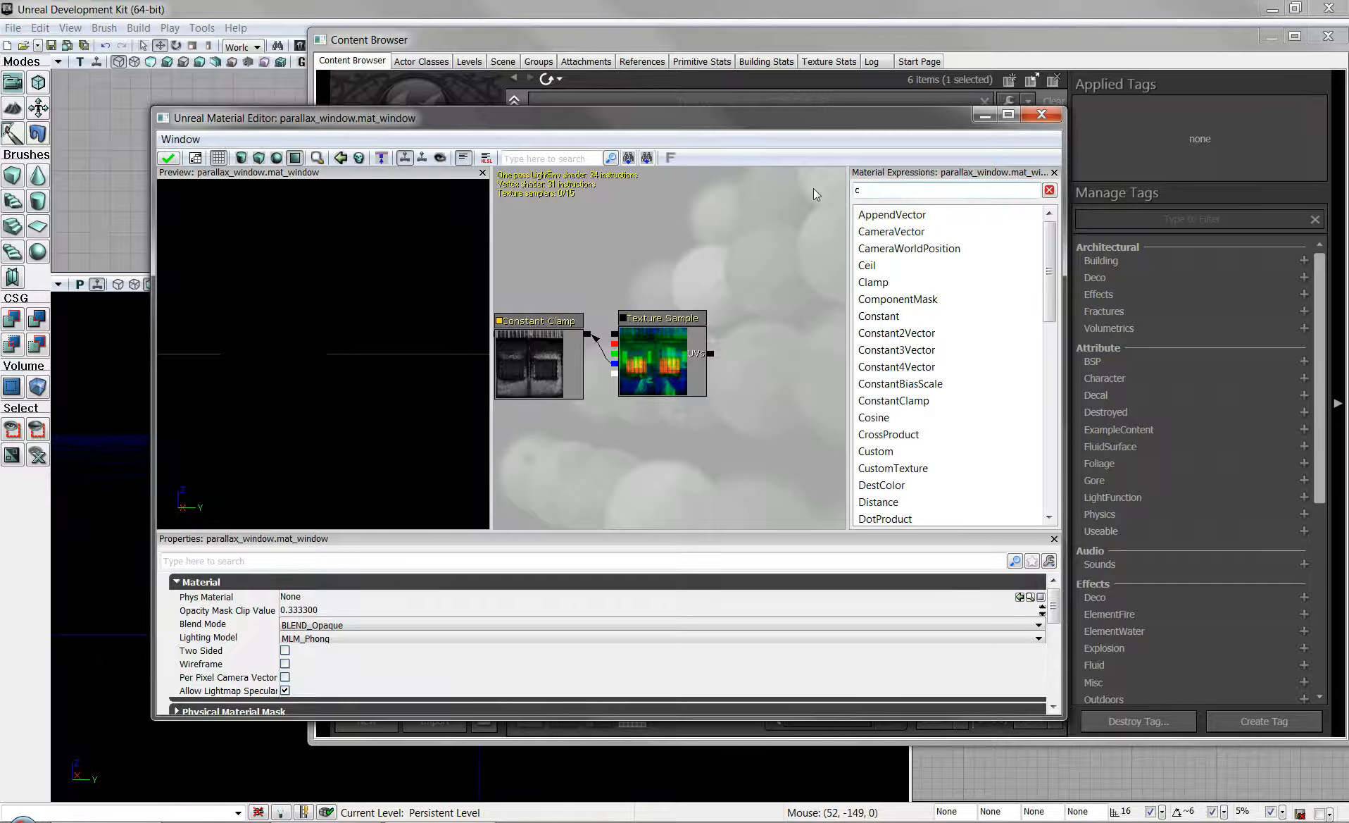
pyautogui.write('om')
pyautogui.moveTo(896, 215)
pyautogui.mouseDown()
pyautogui.moveTo(749, 344)
pyautogui.moveTo(711, 353)
pyautogui.mouseUp()
pyautogui.moveTo(626, 321); pyautogui.dragTo(755, 323)
pyautogui.click(773, 325)
pyautogui.moveTo(751, 410); pyautogui.dragTo(599, 409)
pyautogui.moveTo(757, 423); pyautogui.dragTo(650, 416)
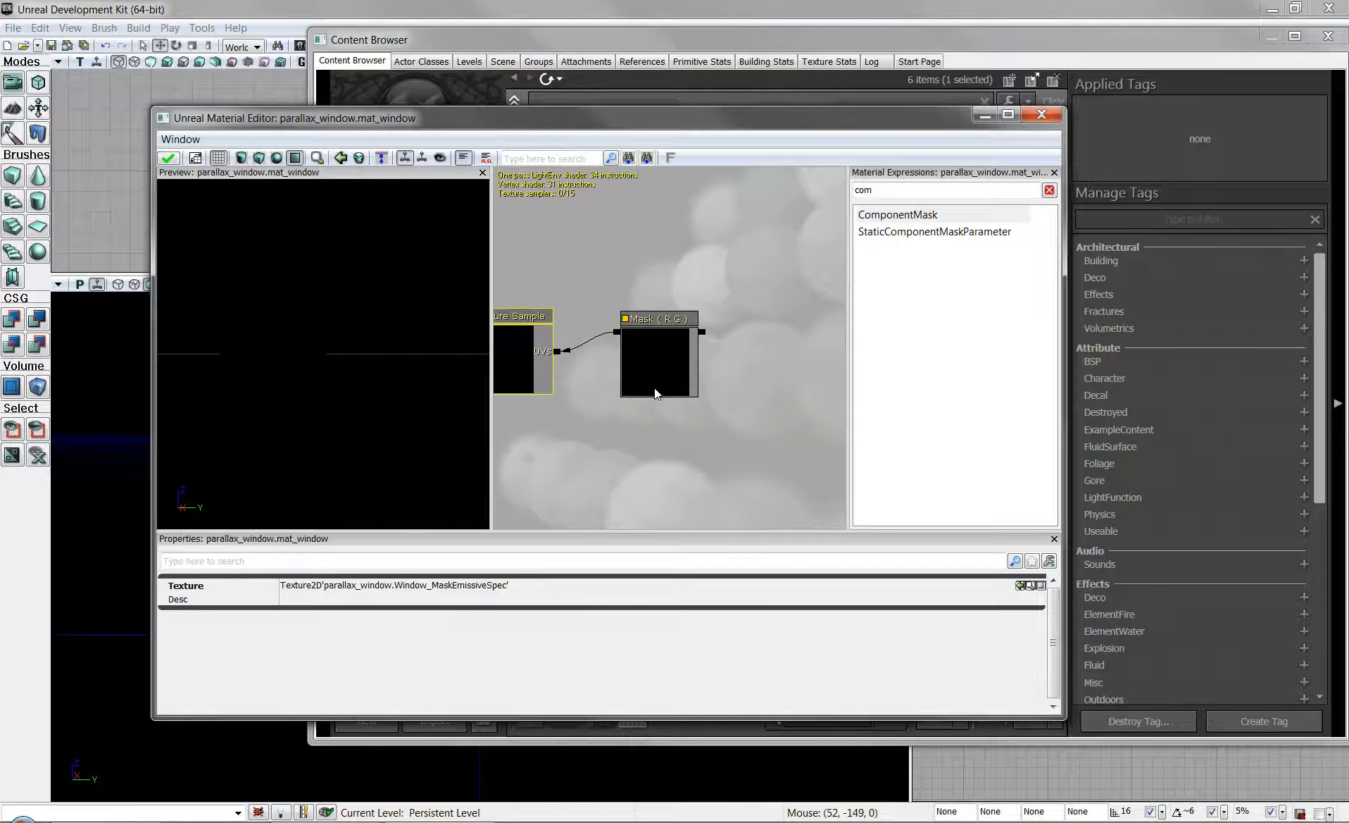
pyautogui.click(658, 322)
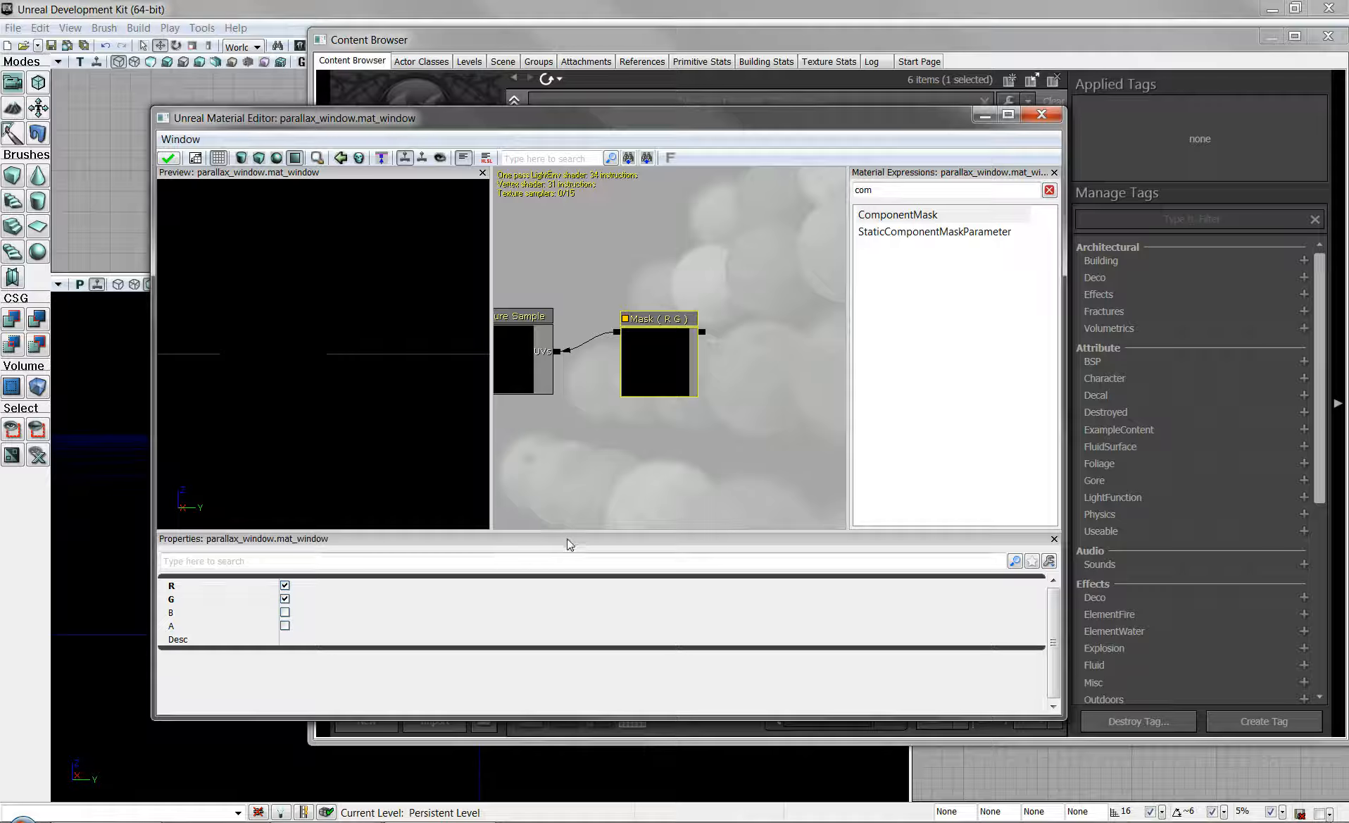
# Add a CameraVector node and connect it to the R G component mask's input.
pyautogui.moveTo(711, 445); pyautogui.dragTo(644, 441)
pyautogui.moveTo(881, 191); pyautogui.dragTo(803, 191)
pyautogui.write('cam')
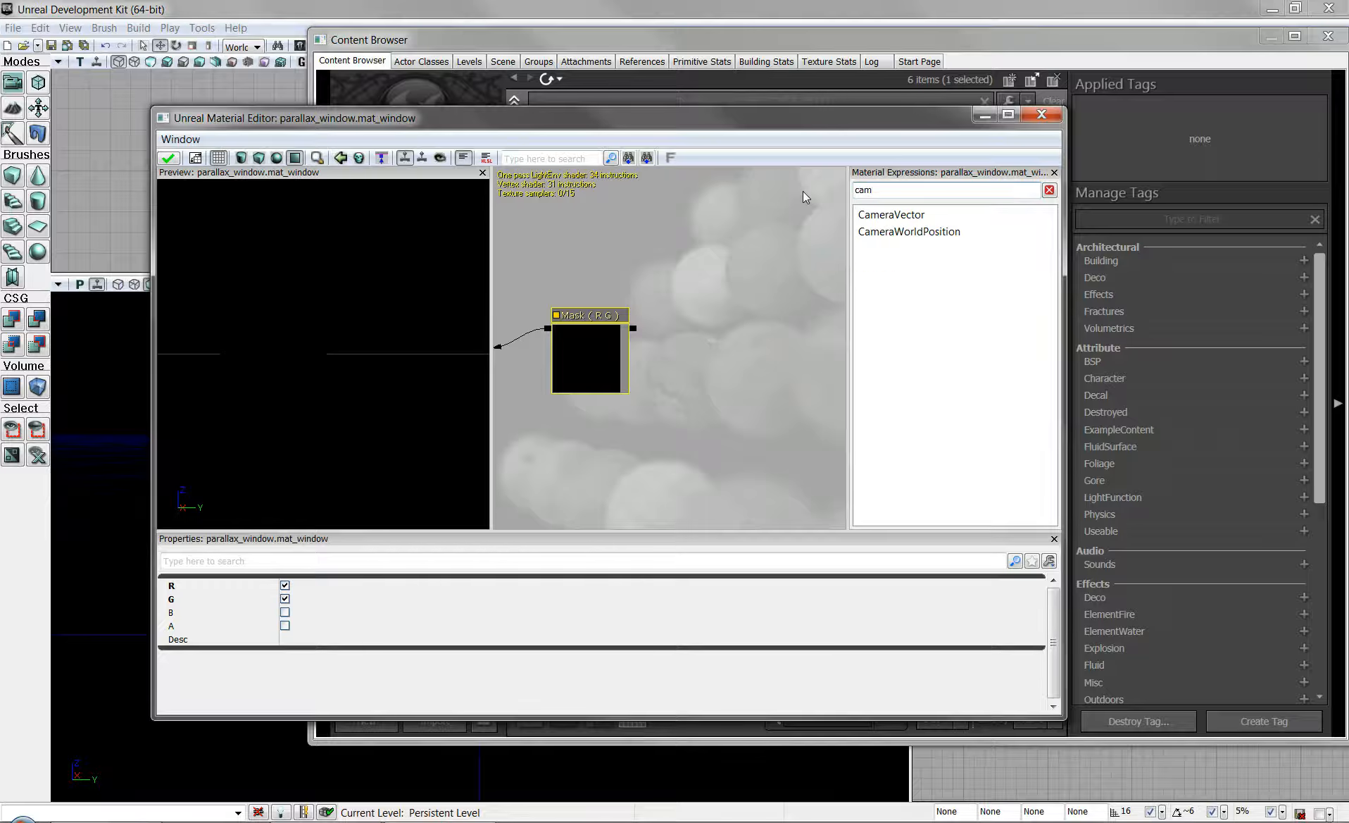
pyautogui.moveTo(914, 216); pyautogui.dragTo(825, 267)
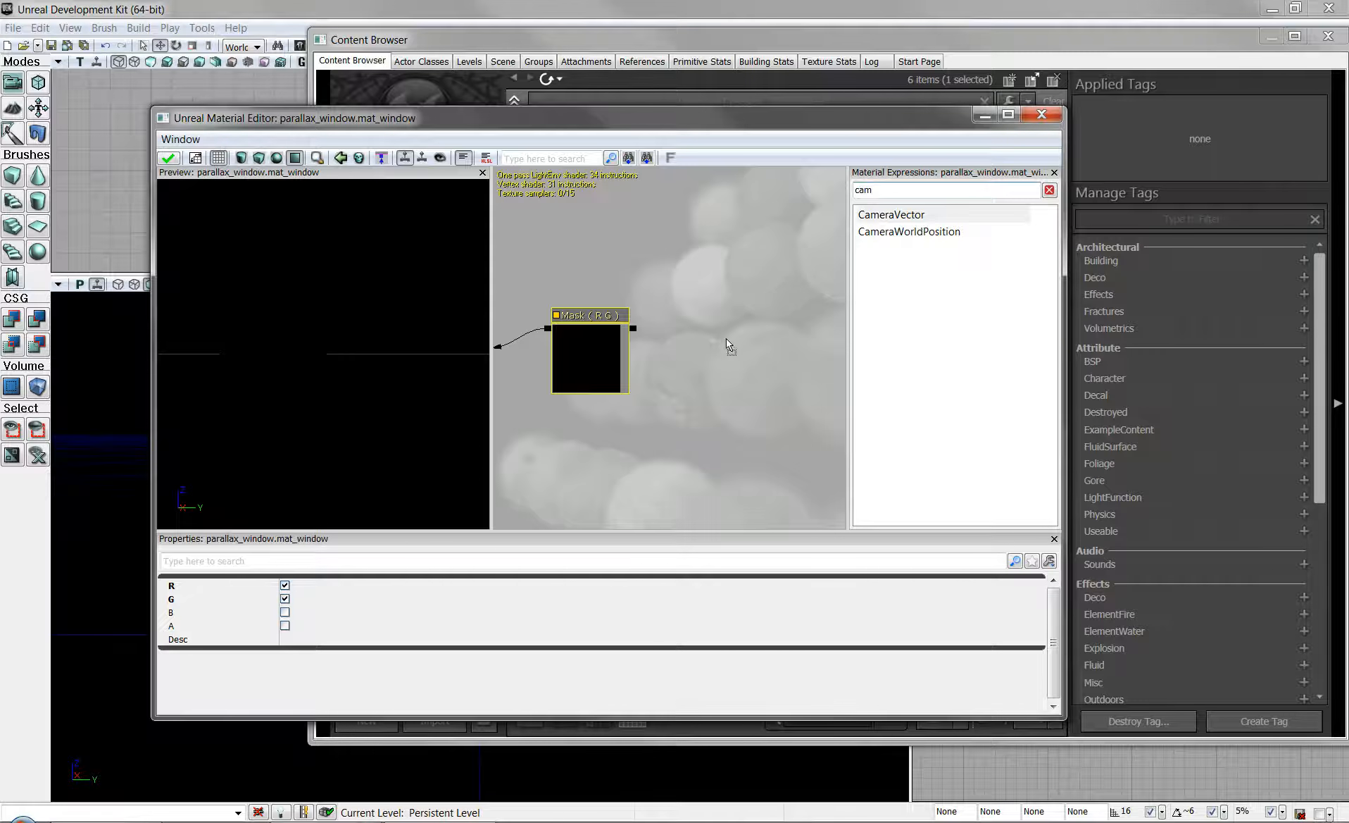
pyautogui.moveTo(699, 325); pyautogui.dragTo(633, 328)
pyautogui.moveTo(641, 409); pyautogui.dragTo(733, 357)
pyautogui.scroll(-3, 733, 400)
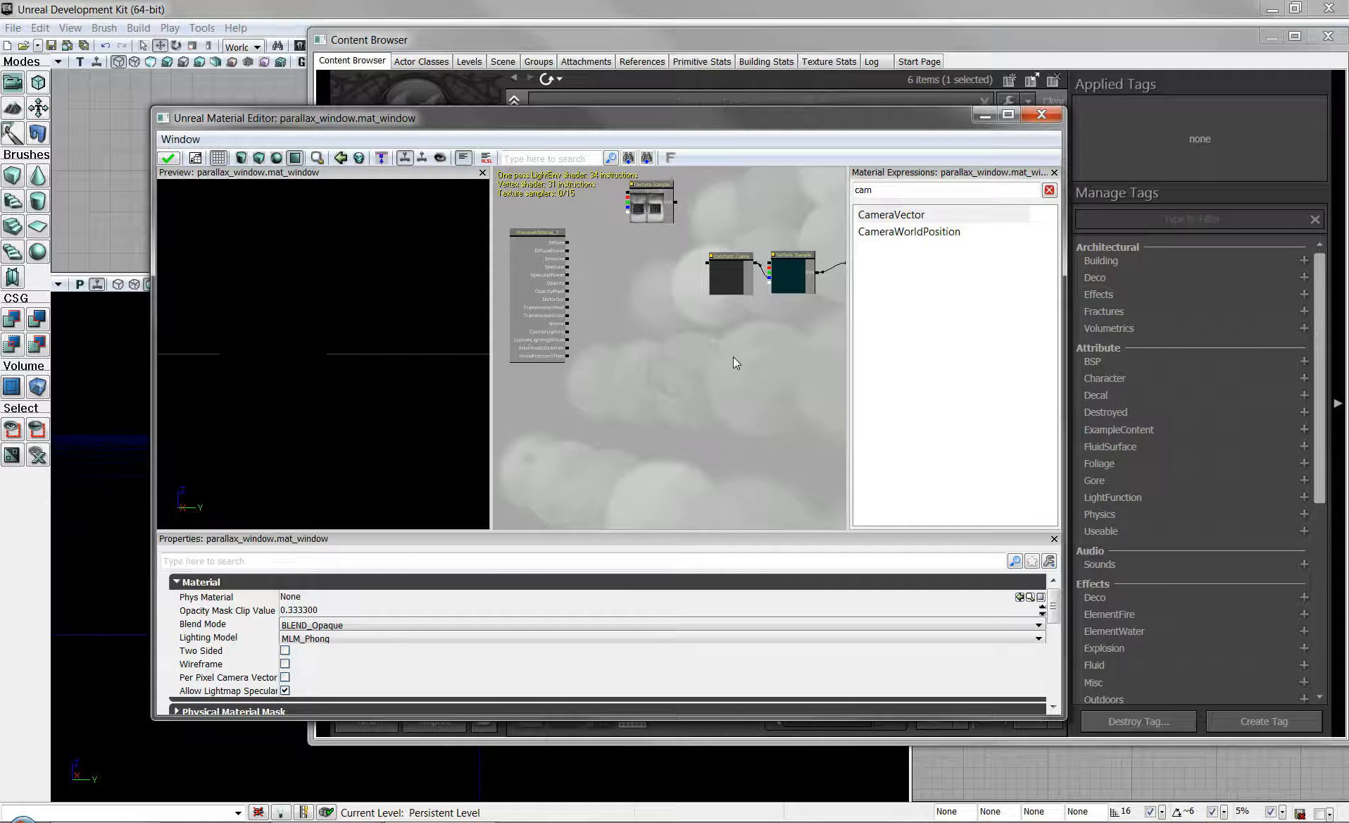
# Add a Multiply node to the graph below the Constant Clamp.
pyautogui.moveTo(900, 187); pyautogui.dragTo(818, 173)
pyautogui.write('mult')
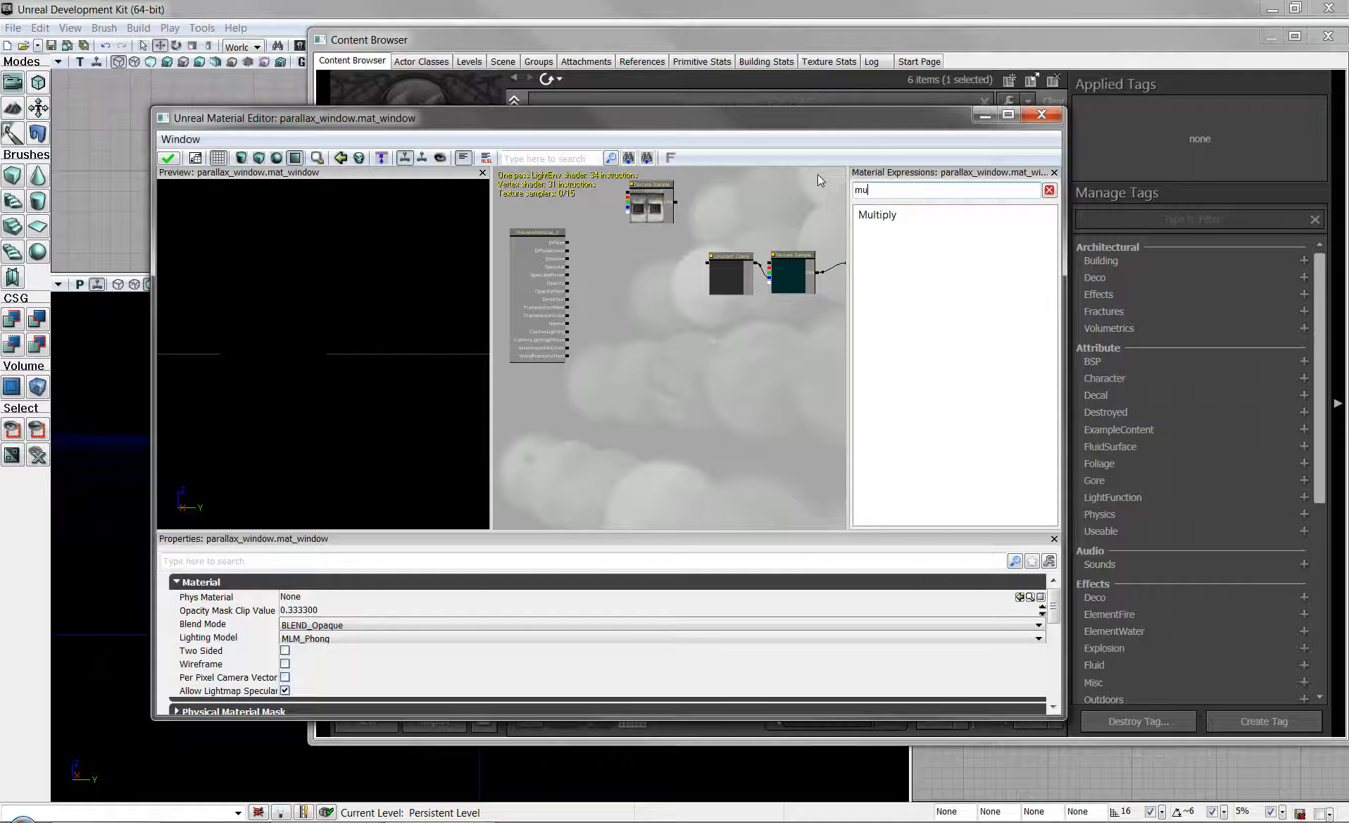
pyautogui.moveTo(883, 214); pyautogui.dragTo(700, 352)
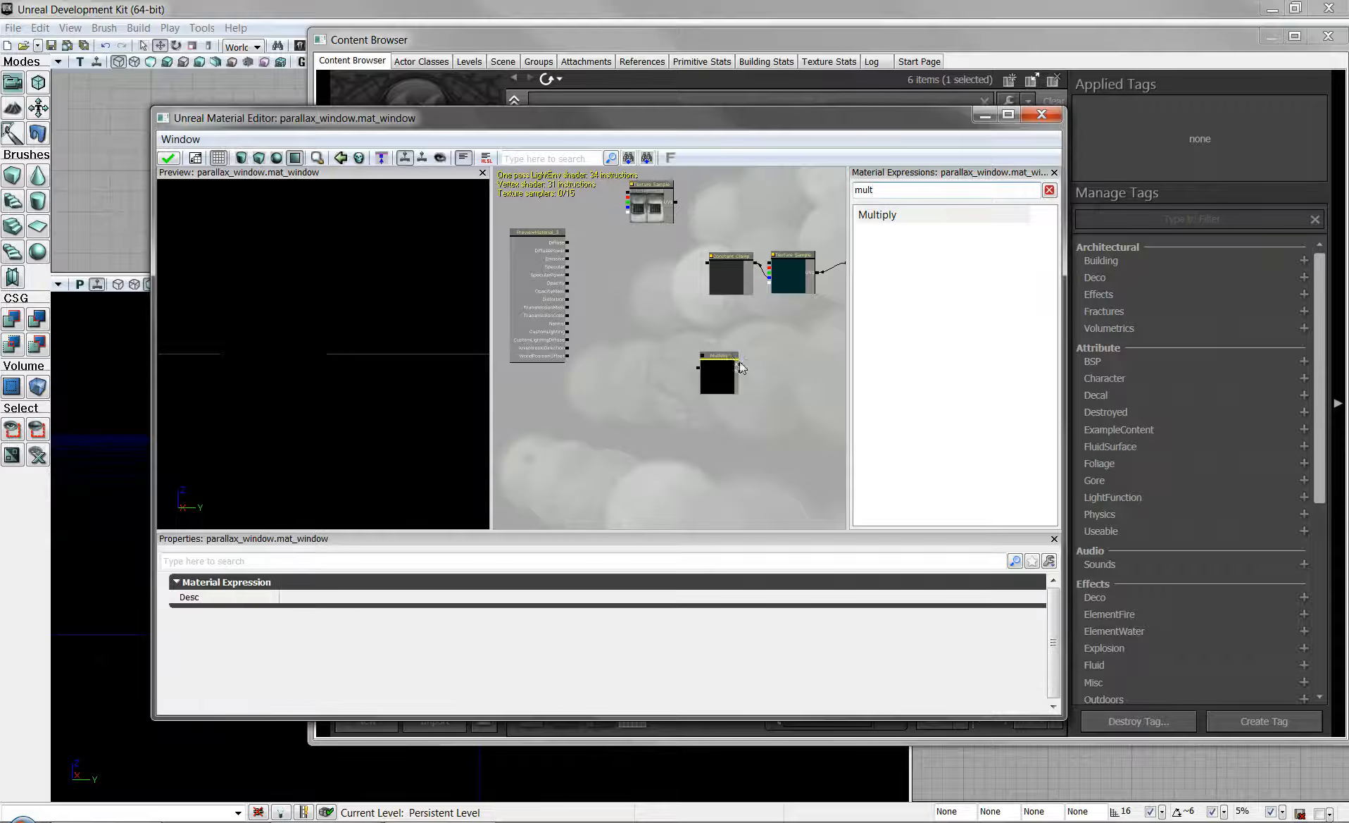
# Add a VectorParameter node beside the Multiply node and connect its combined output to the Multiply's A input.
pyautogui.scroll(3, 705, 345)
pyautogui.click(867, 190)
pyautogui.write('vect')
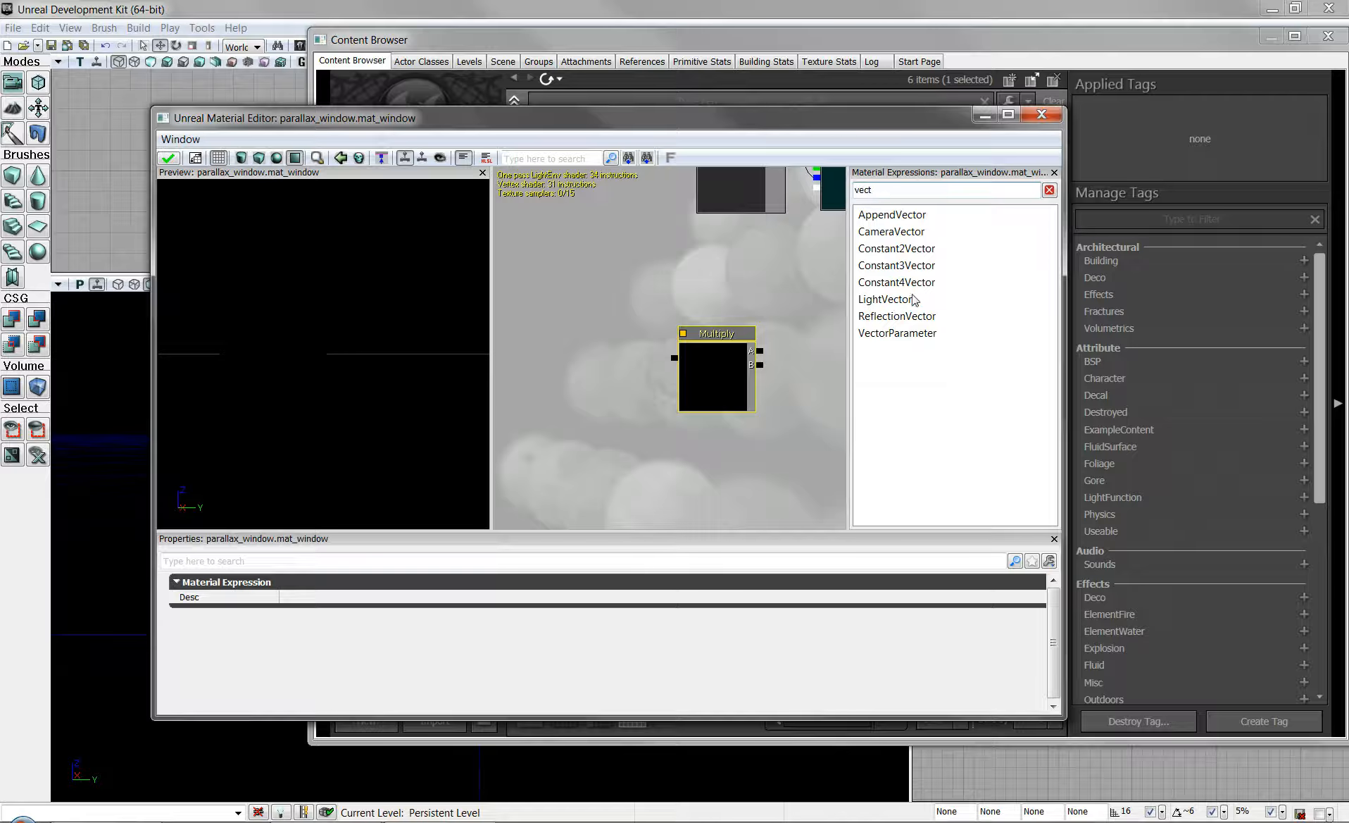
pyautogui.moveTo(914, 337); pyautogui.dragTo(729, 260)
pyautogui.moveTo(704, 272); pyautogui.dragTo(654, 344)
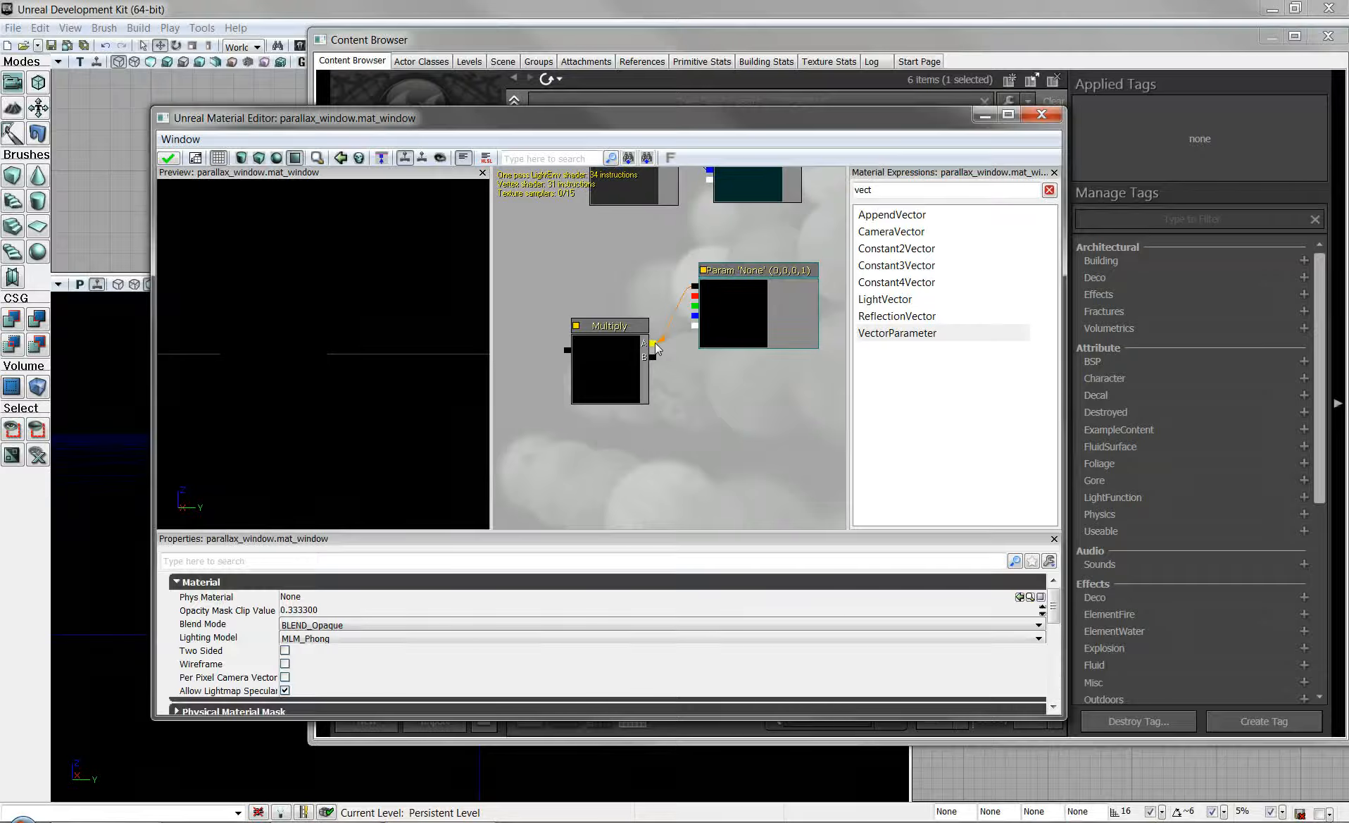
# Try to choose a yellow-orange default colour for the vector parameter with the colour wheel.
pyautogui.click(743, 270)
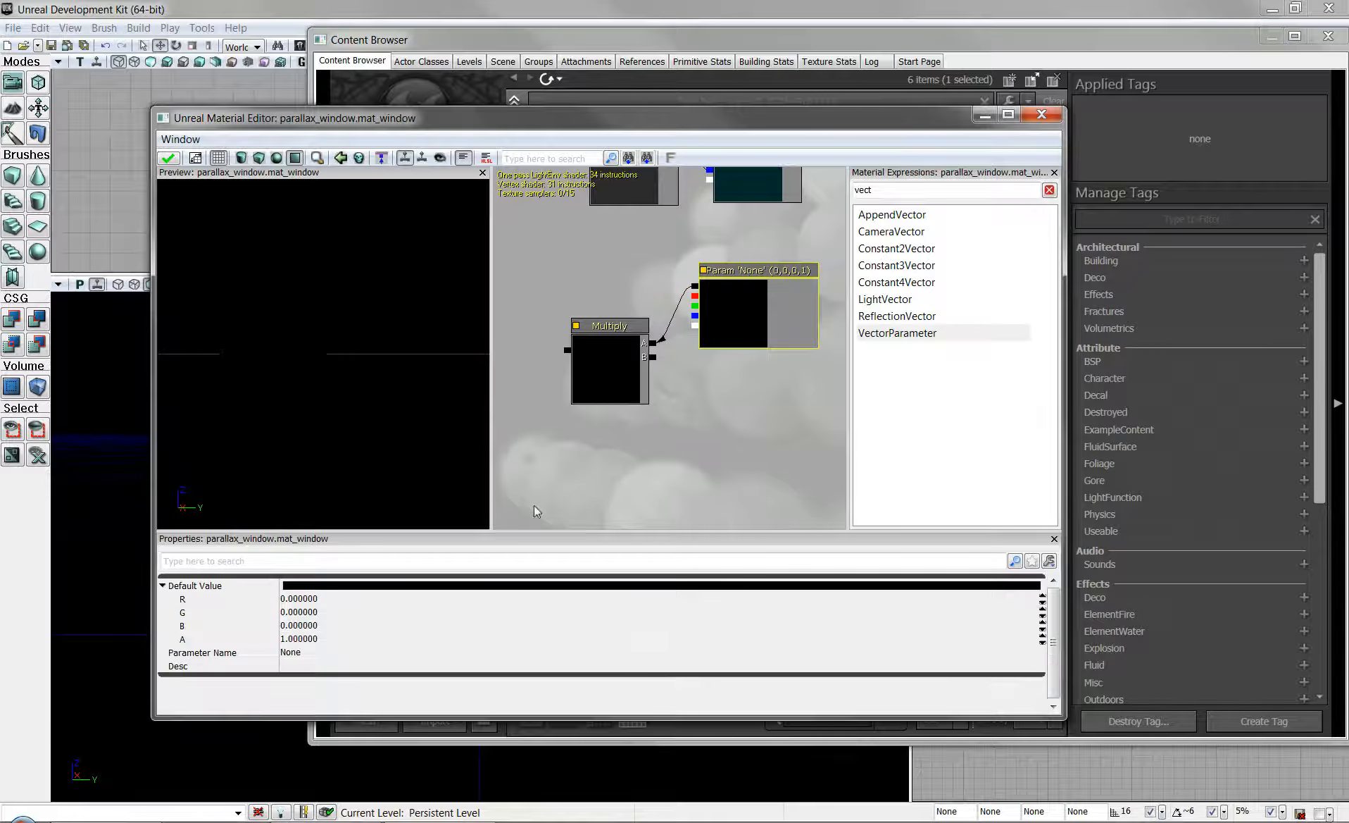
pyautogui.click(1017, 588)
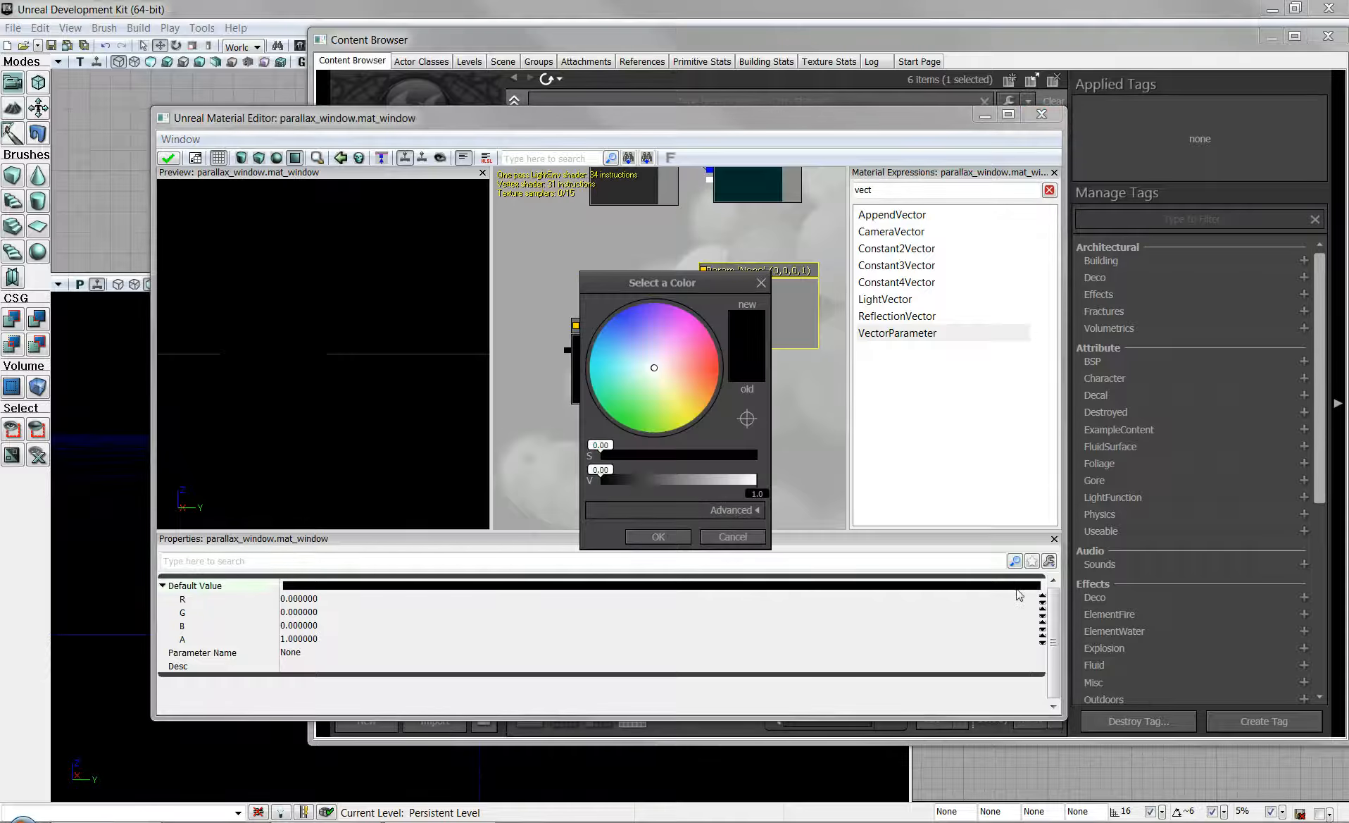
pyautogui.click(691, 393)
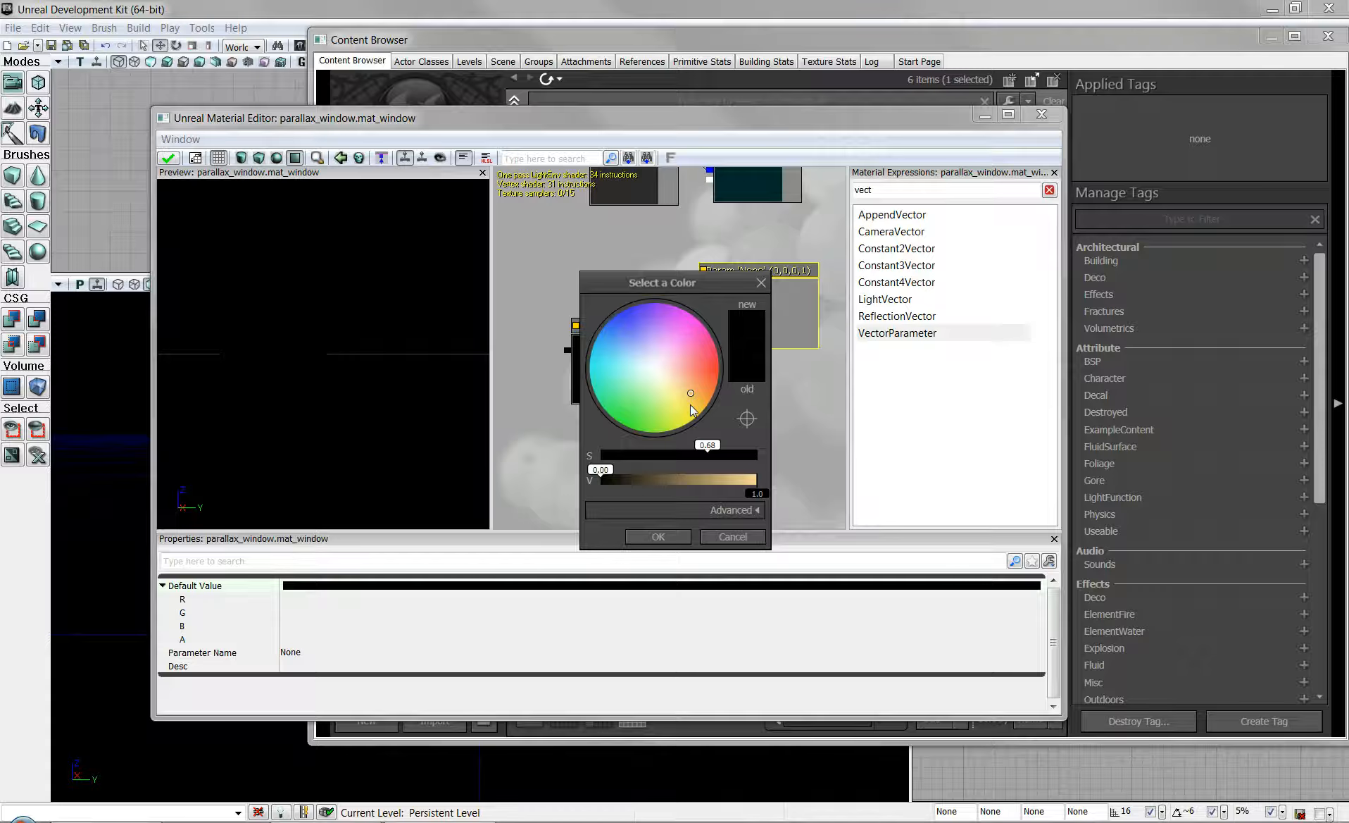
pyautogui.click(691, 404)
pyautogui.click(673, 535)
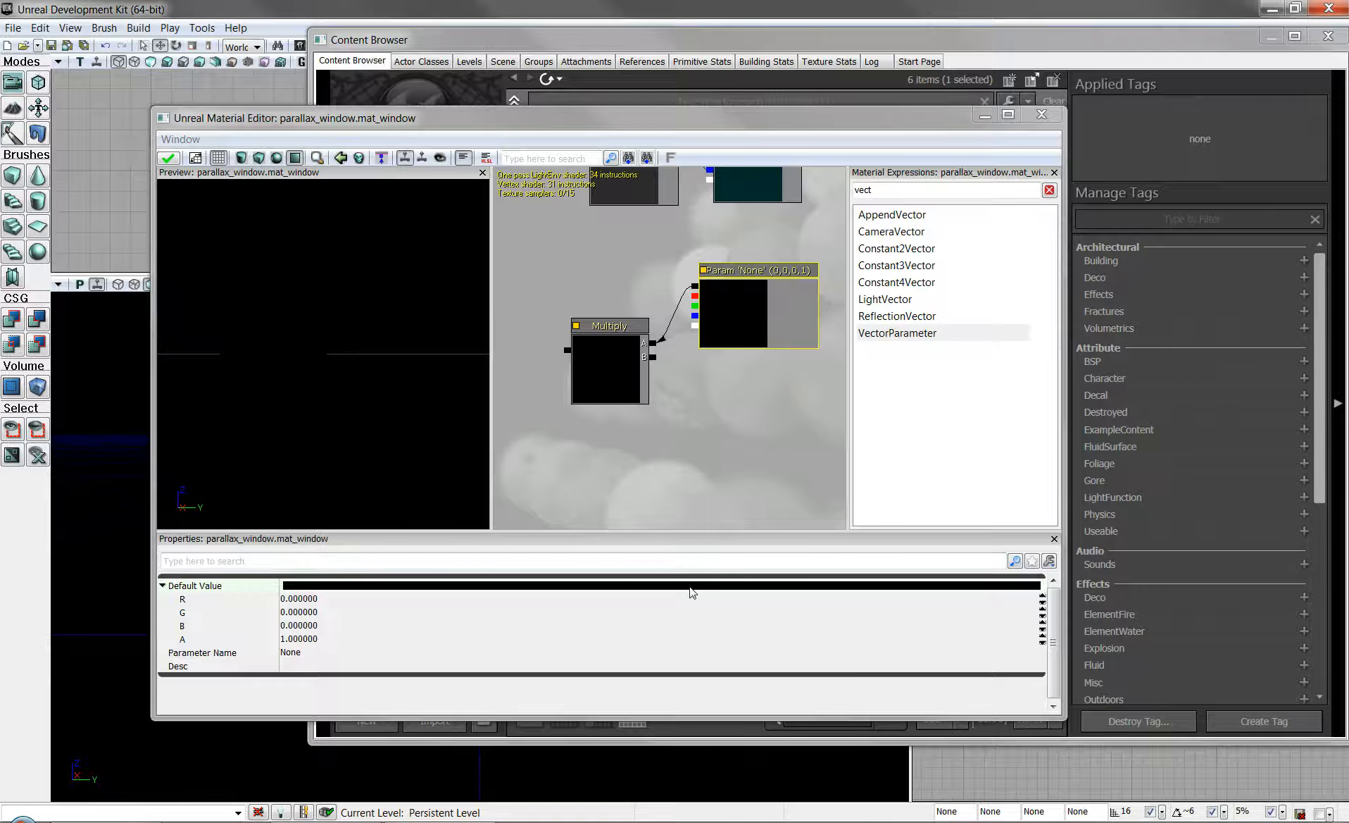
# Set the vector parameter's default B and G values to 3.
pyautogui.click(299, 626)
pyautogui.write('3')
pyautogui.click(307, 612)
pyautogui.write('3')
pyautogui.press('Return')
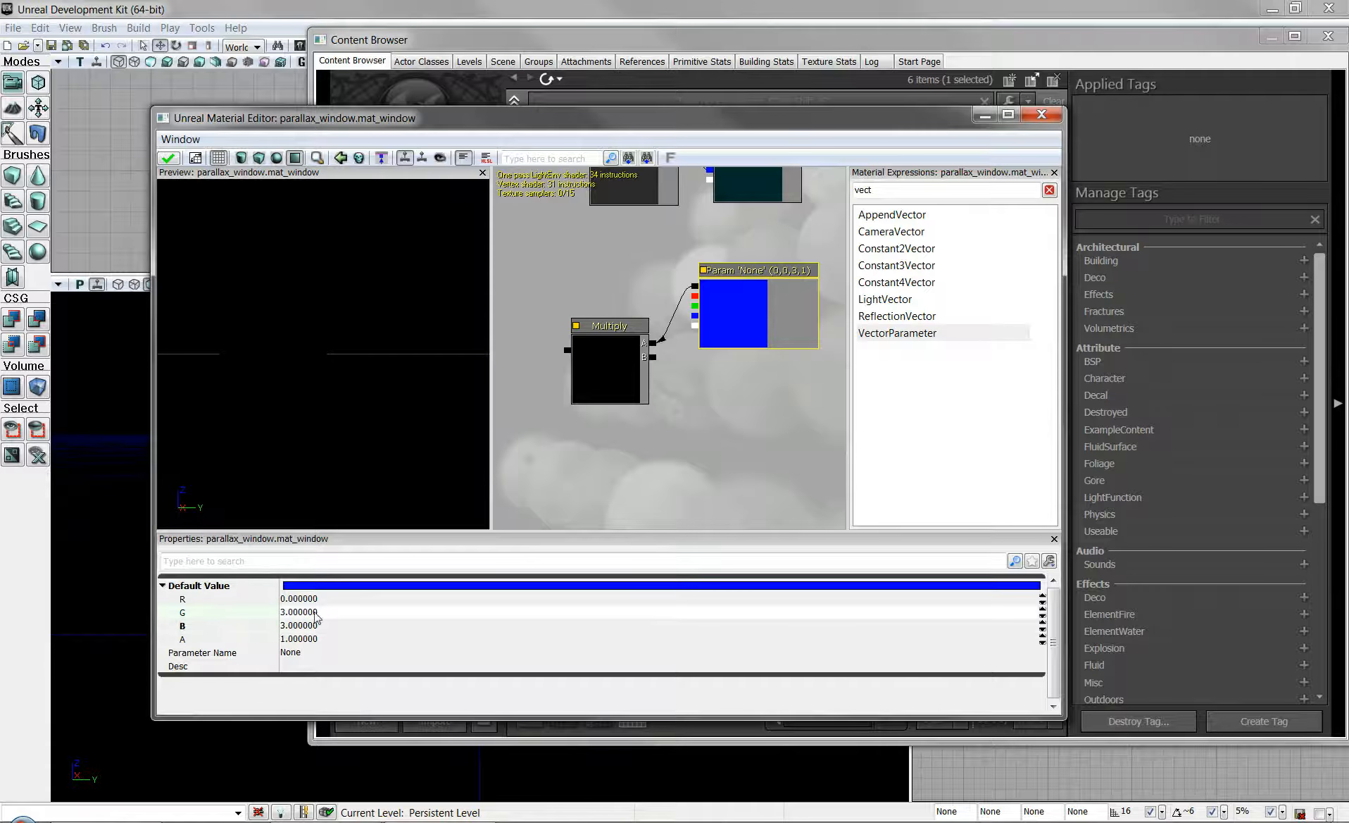
# Set the vector parameter's default colour to a pale yellow of about R 0.97, G 0.91, B 0.55.
pyautogui.click(343, 586)
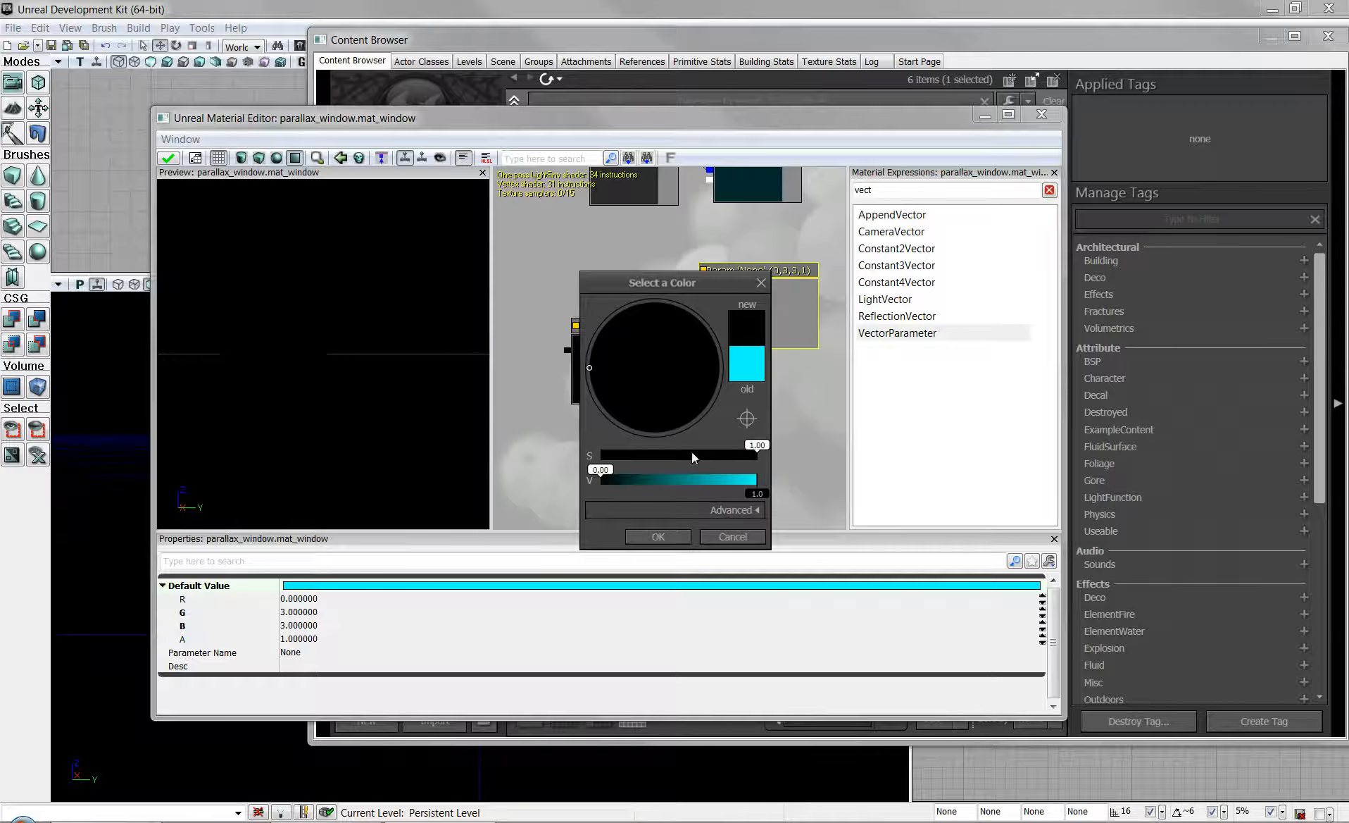
pyautogui.click(735, 504)
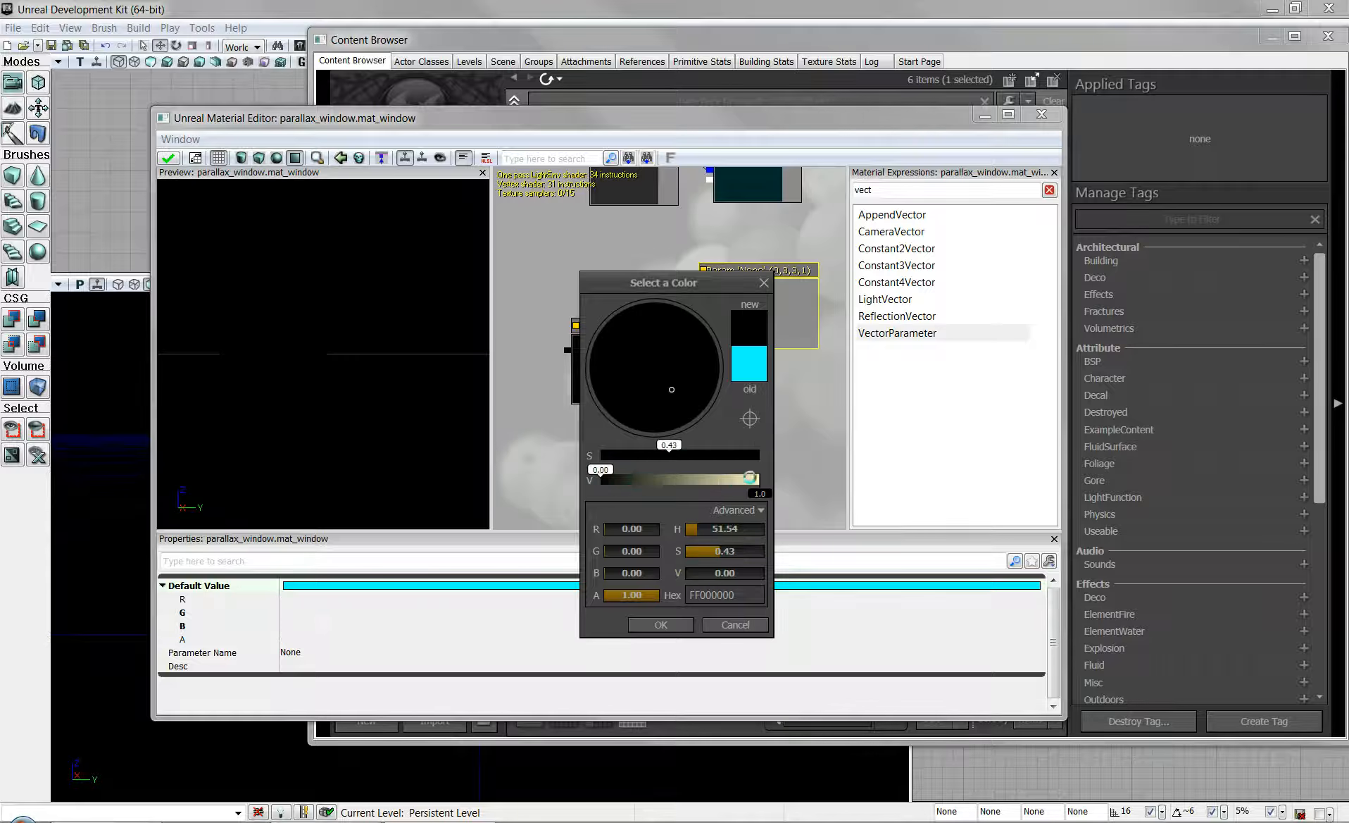
pyautogui.click(755, 481)
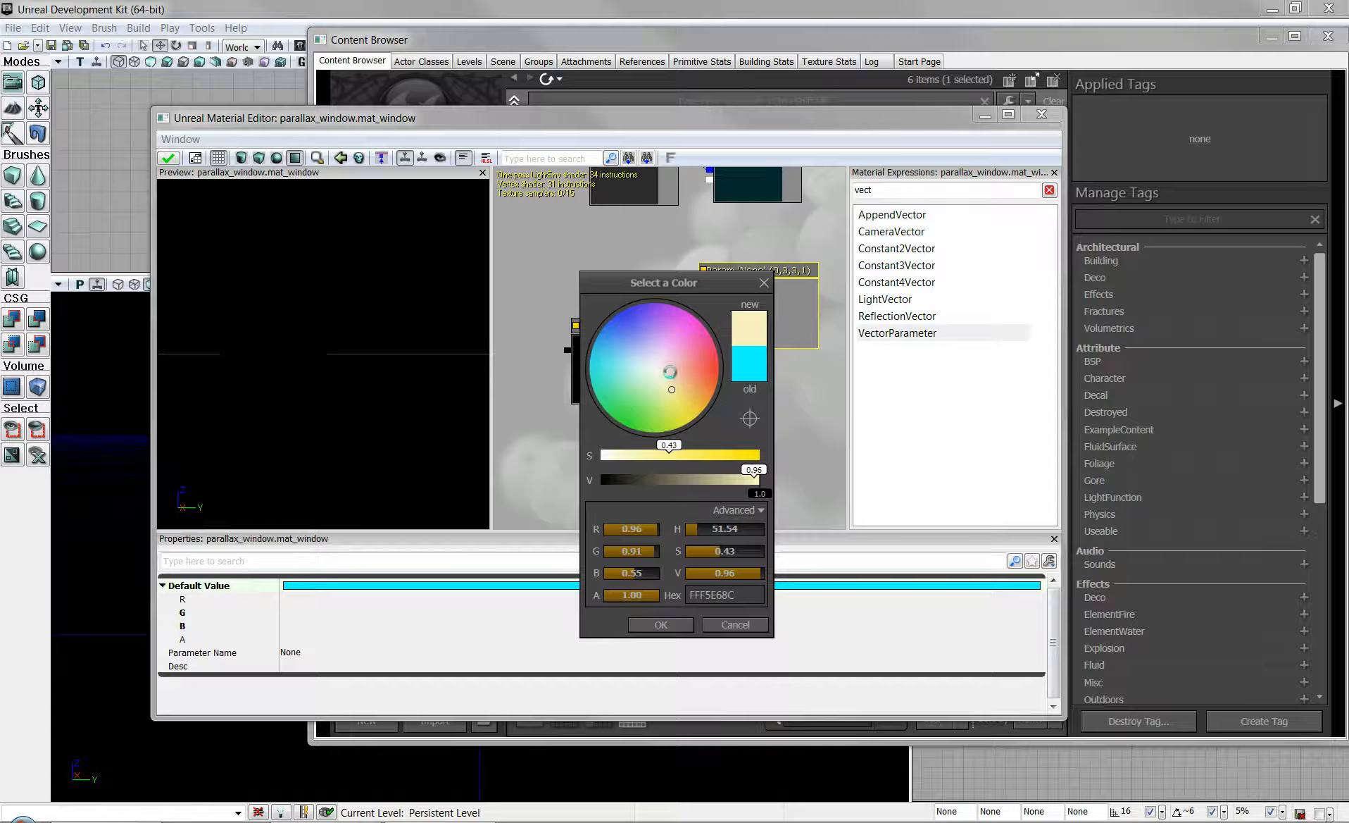
pyautogui.click(662, 624)
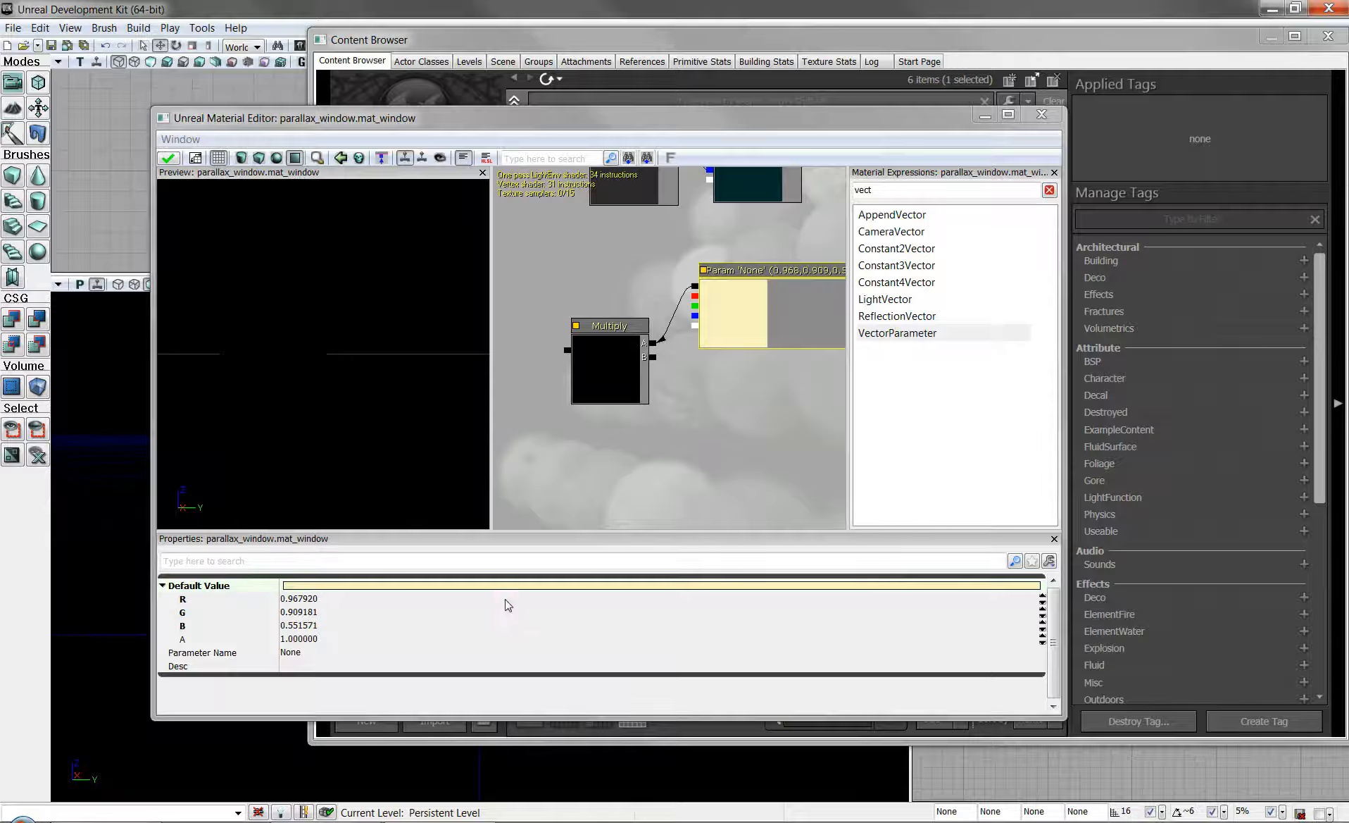
# Add a TextureSample node using Window_MaskEmissiveSpec and connect its green channel to the B input of the colour parameter's Multiply.
pyautogui.click(972, 53)
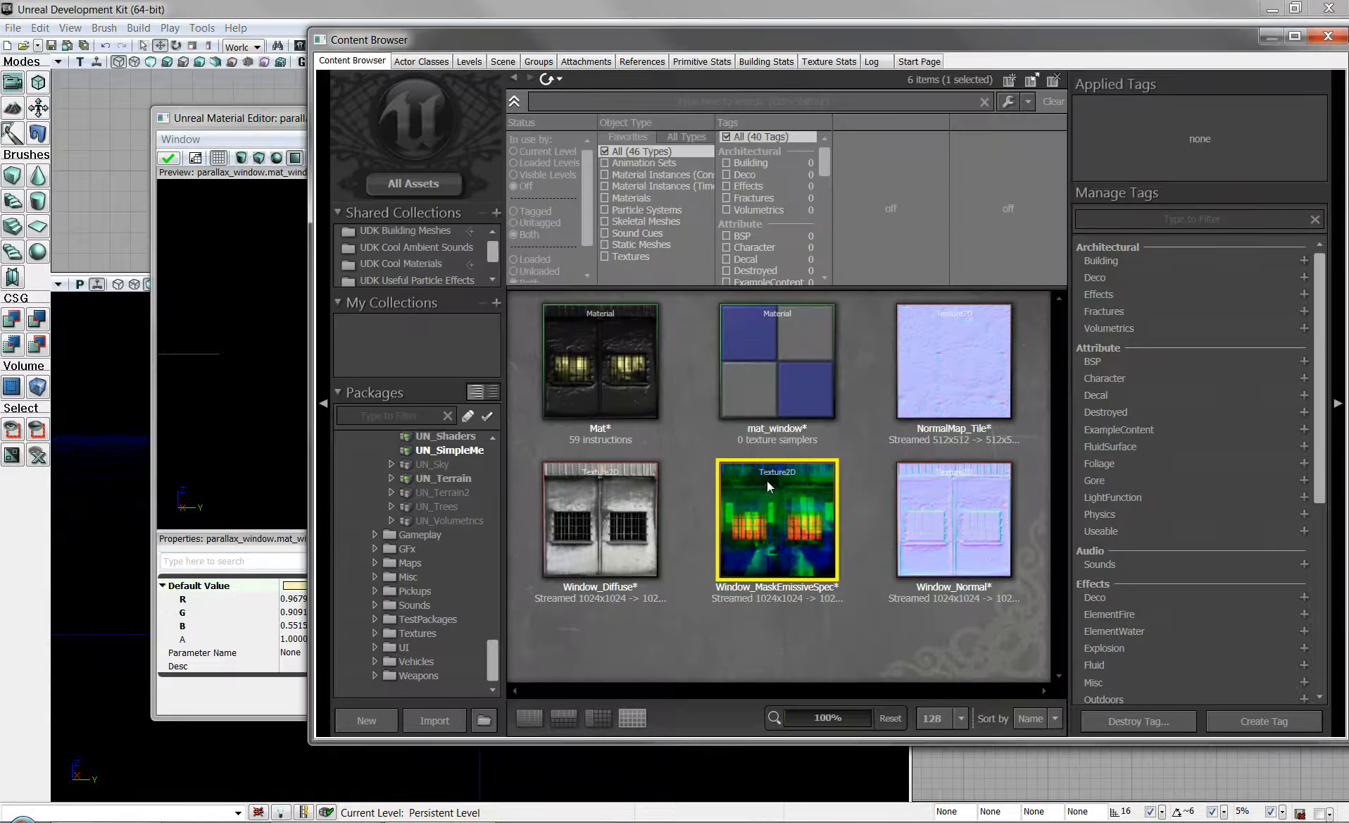
pyautogui.click(282, 118)
pyautogui.press('BackSpace')
pyautogui.press('BackSpace')
pyautogui.press('BackSpace')
pyautogui.press('BackSpace')
pyautogui.write('tex')
pyautogui.moveTo(903, 301); pyautogui.dragTo(741, 421)
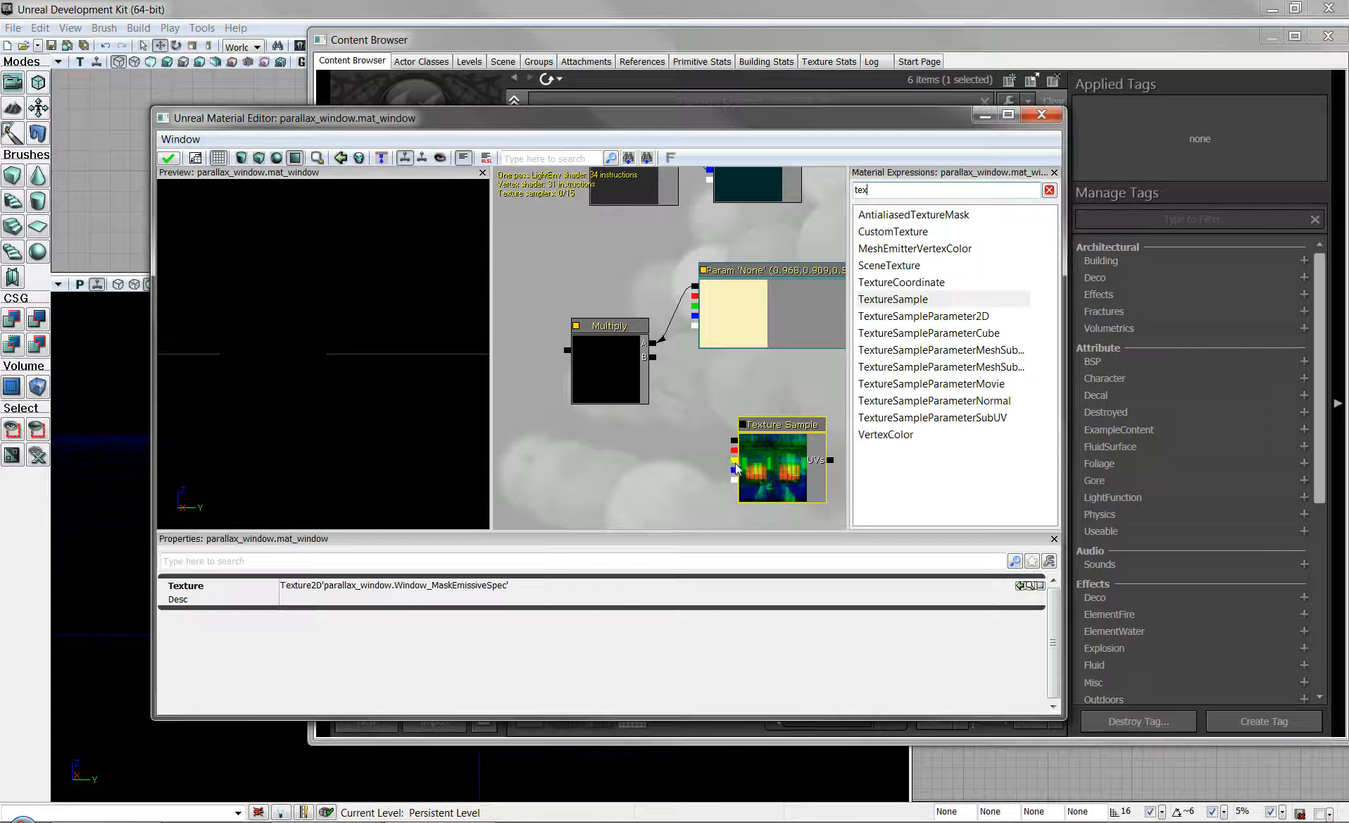
pyautogui.moveTo(737, 463); pyautogui.dragTo(653, 357)
# Add a BumpOffset node and connect it to the UVs of the emissive texture sample.
pyautogui.moveTo(758, 410); pyautogui.dragTo(561, 338)
pyautogui.moveTo(888, 193); pyautogui.dragTo(791, 188)
pyautogui.write('bum')
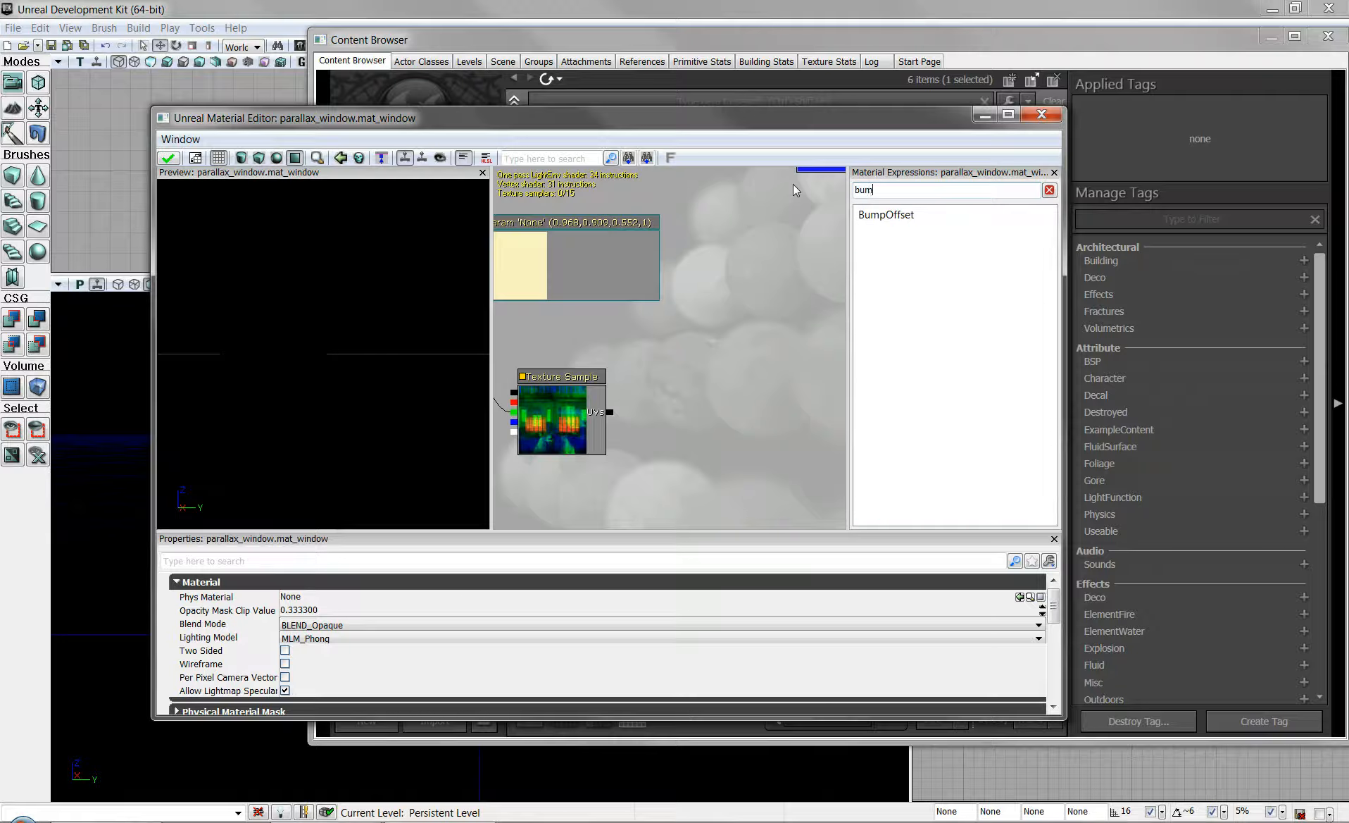
pyautogui.write('po')
pyautogui.moveTo(697, 378); pyautogui.dragTo(604, 434)
pyautogui.click(662, 379)
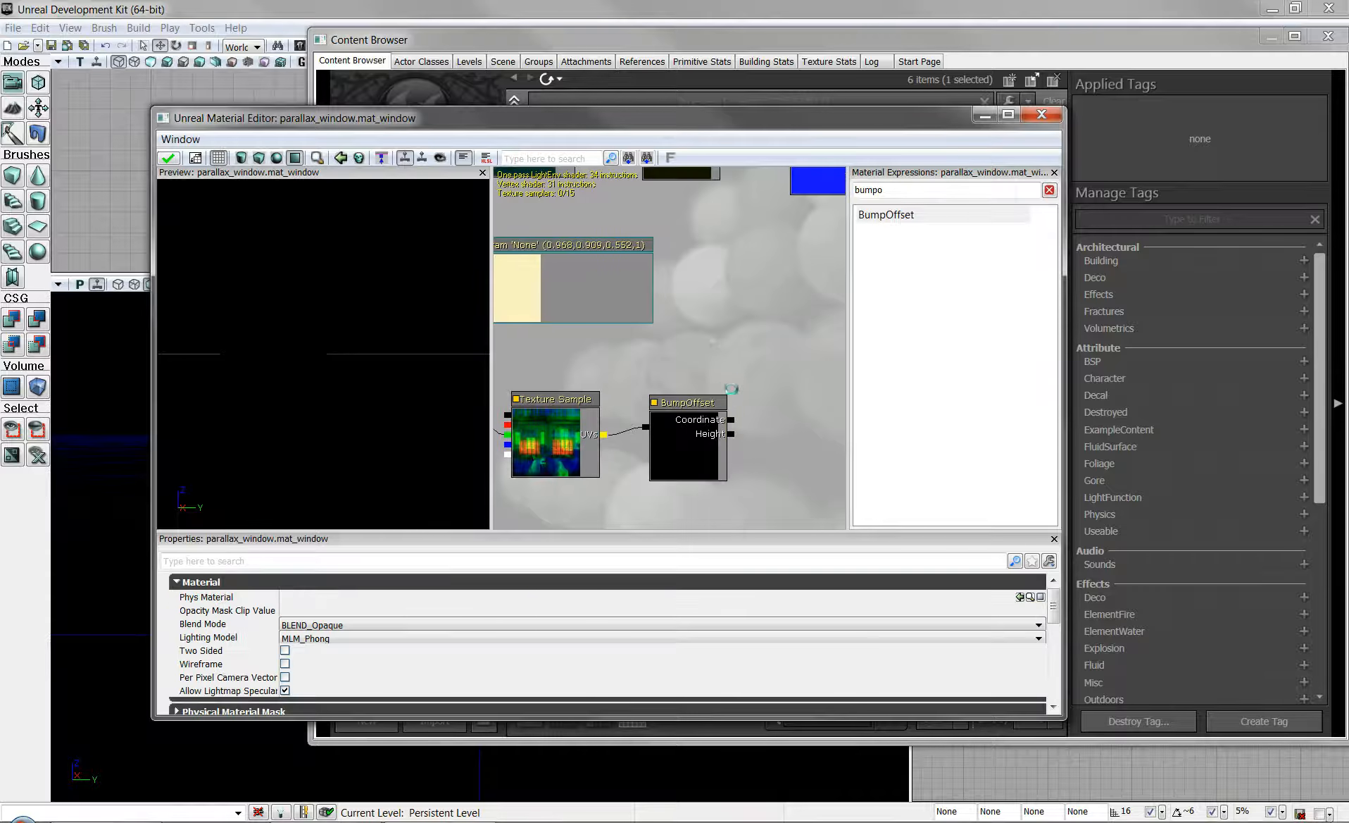
# Add a Constant node with a value of -8 and connect it to the BumpOffset's Height input.
pyautogui.moveTo(783, 386); pyautogui.dragTo(717, 368)
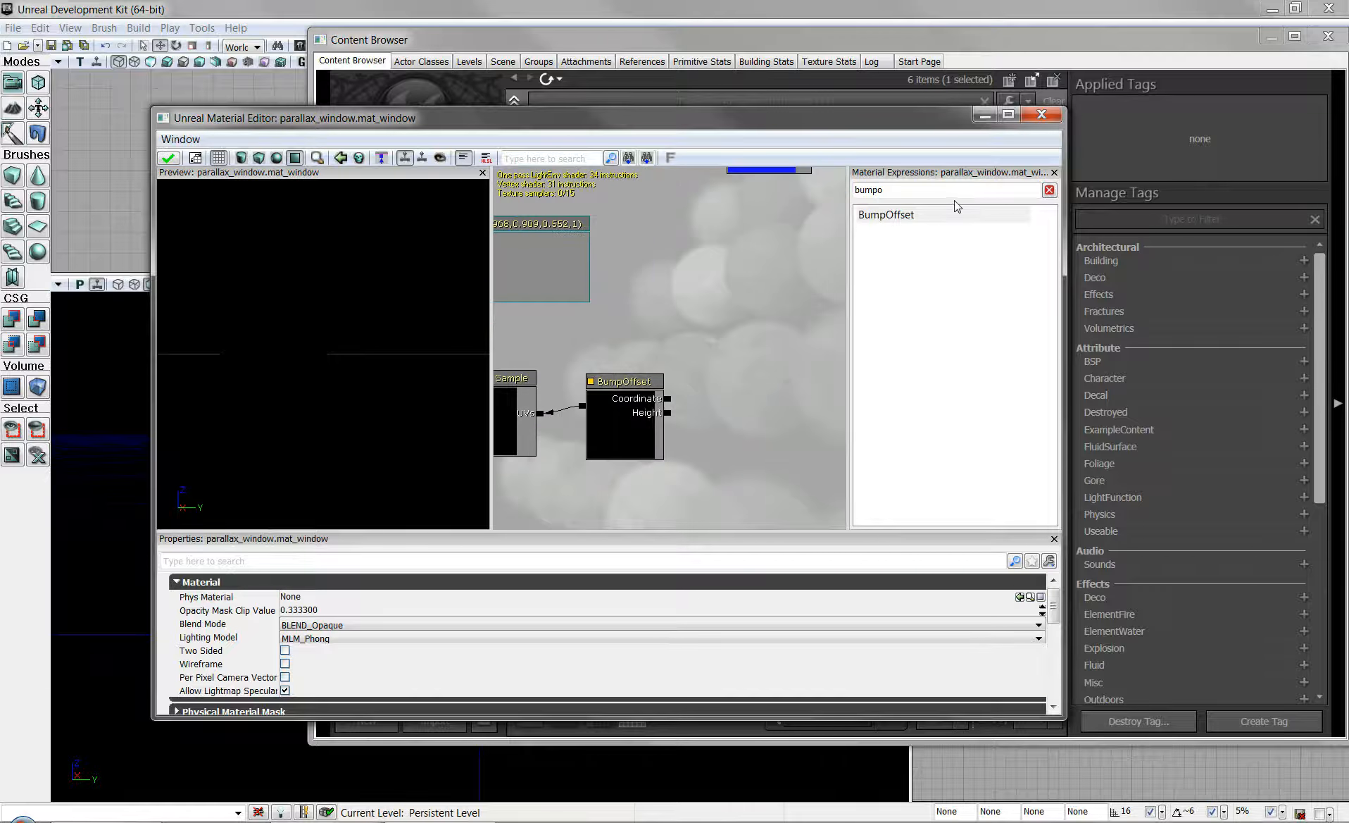
pyautogui.moveTo(927, 191); pyautogui.dragTo(801, 188)
pyautogui.write('con')
pyautogui.moveTo(891, 219); pyautogui.dragTo(761, 393)
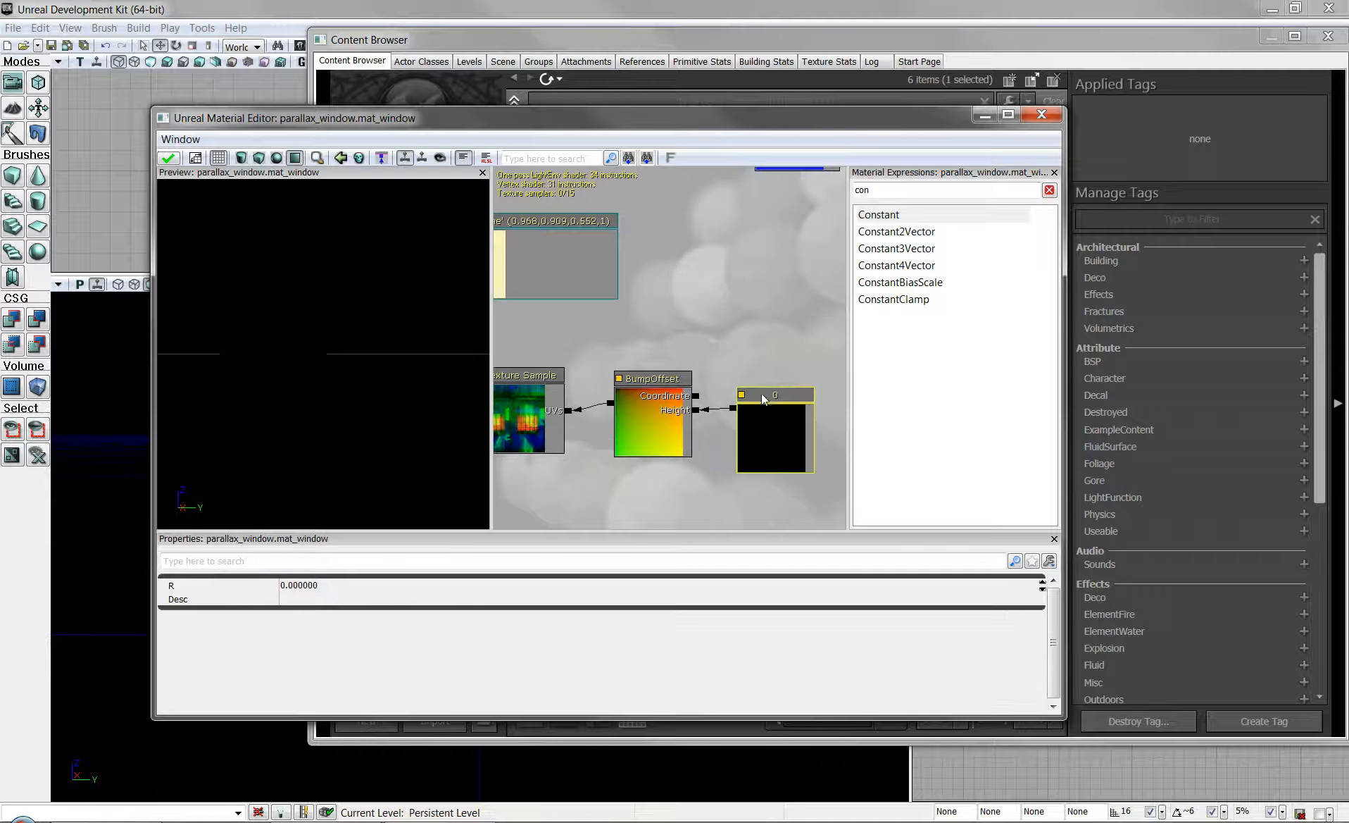
pyautogui.click(320, 586)
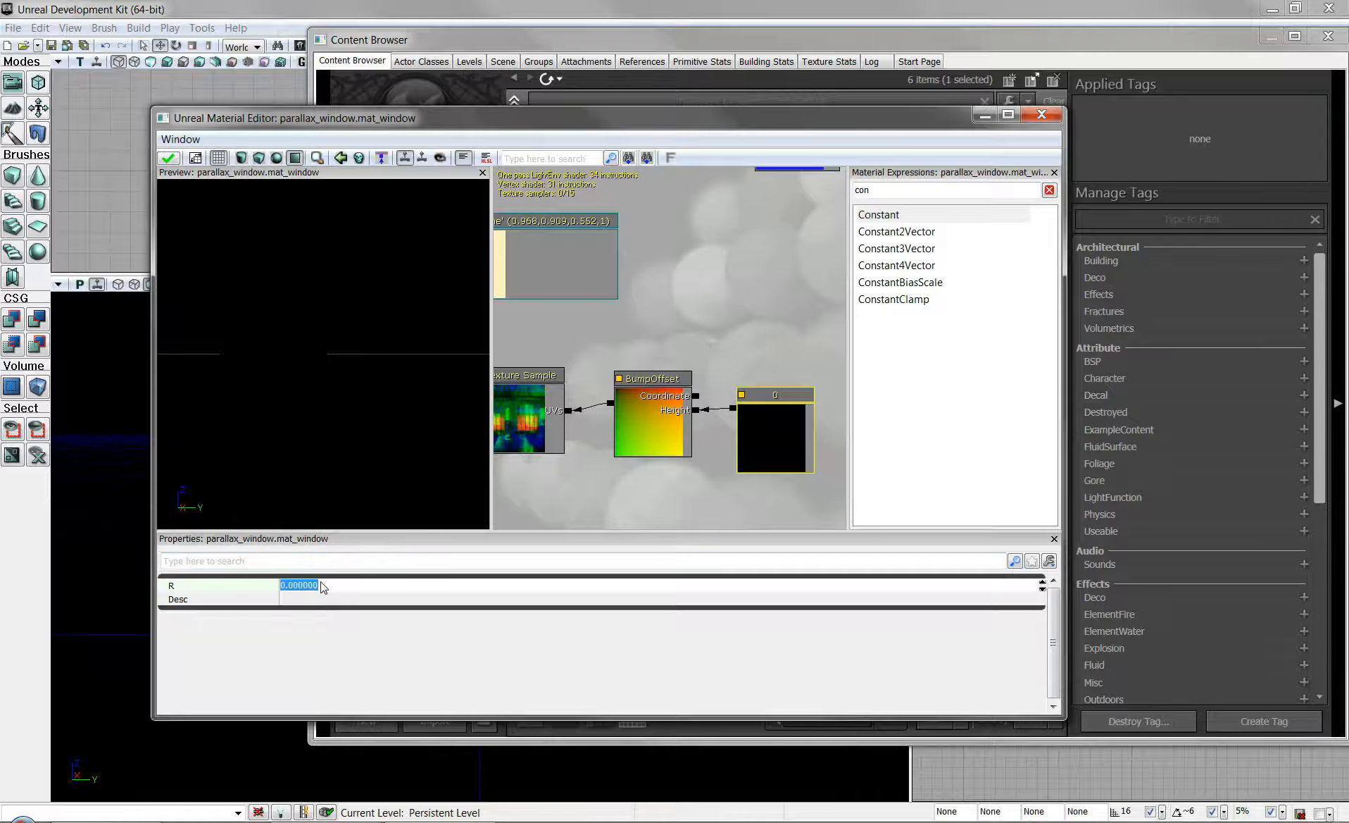
pyautogui.press('BackSpace')
pyautogui.press('Return')
# Add an Add node in the empty graph area below the emissive nodes.
pyautogui.moveTo(708, 311); pyautogui.dragTo(820, 250)
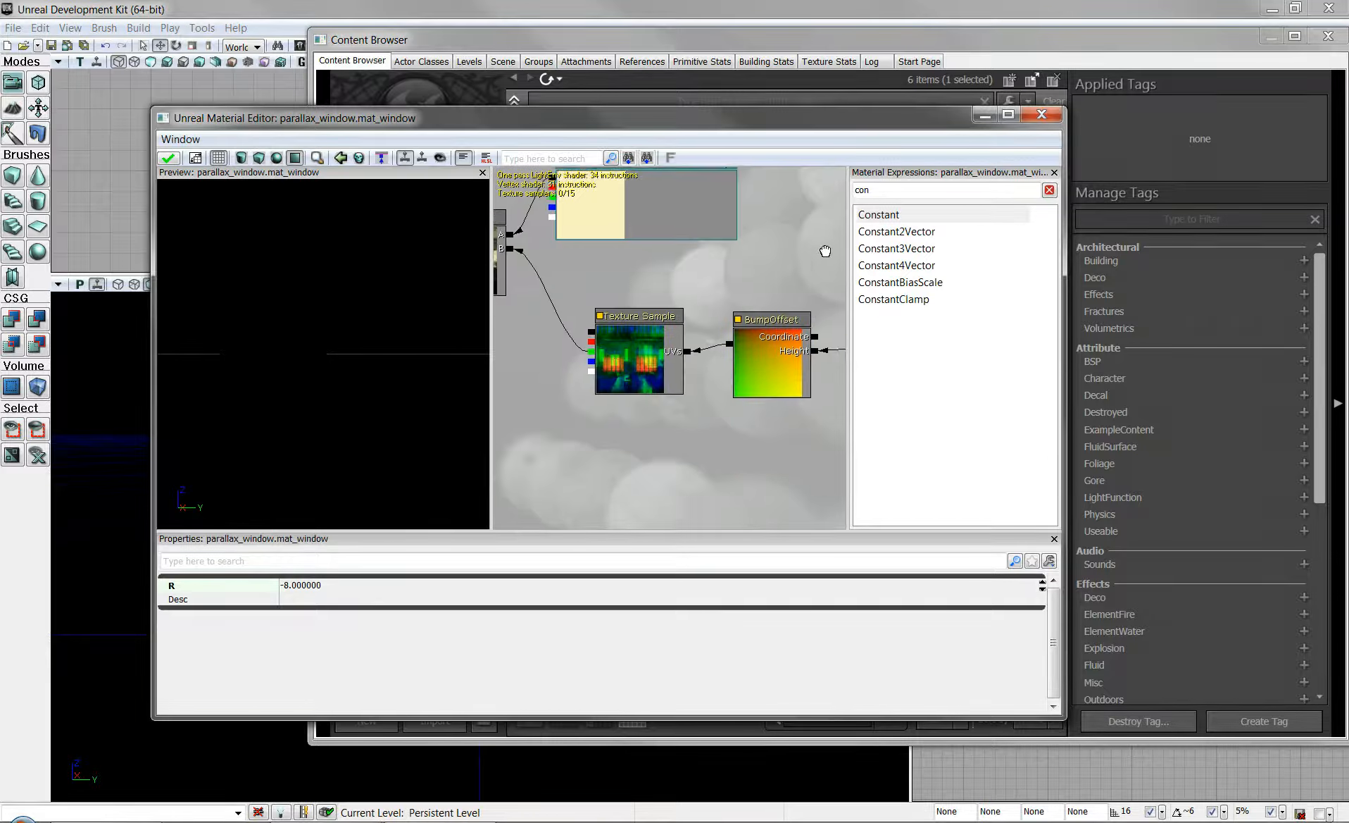
pyautogui.scroll(-3, 714, 419)
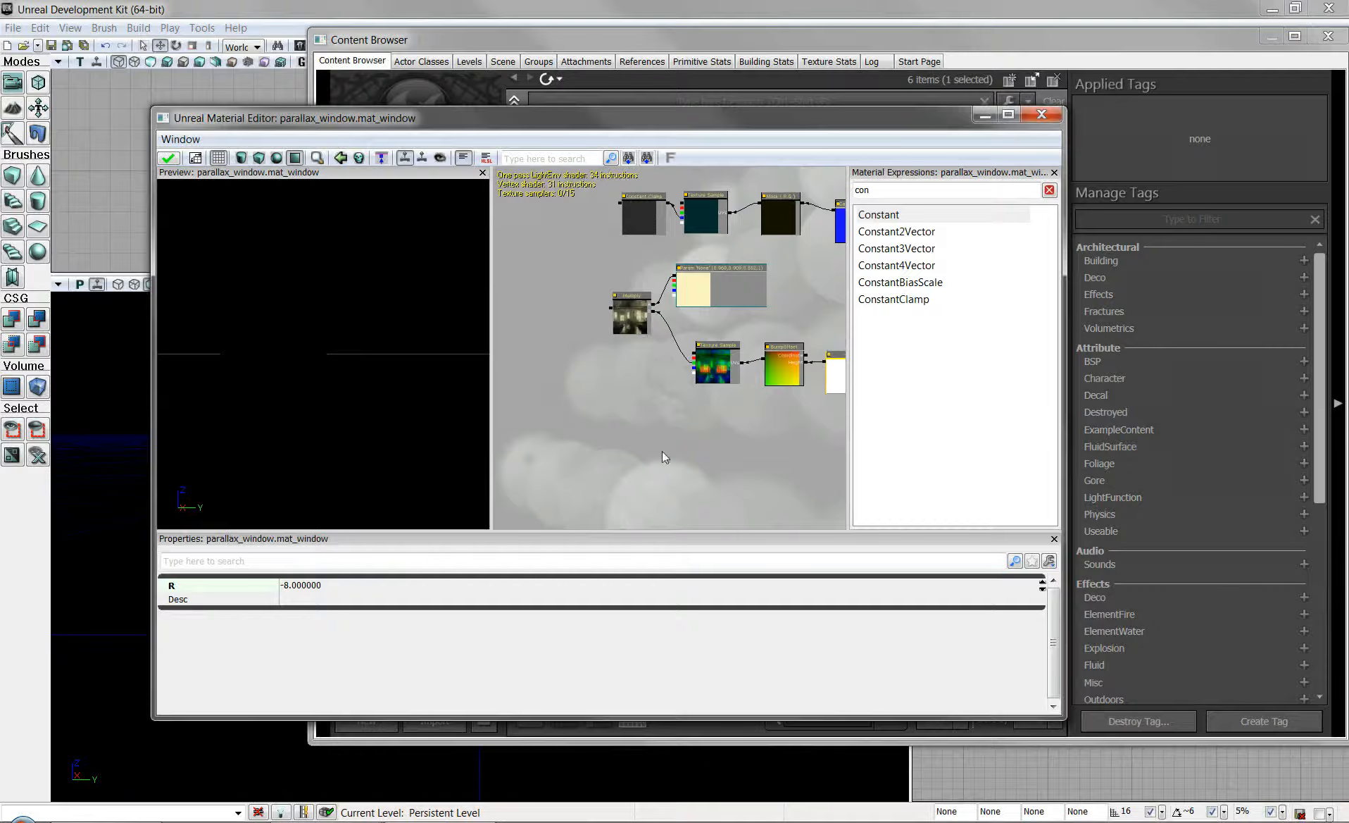
pyautogui.moveTo(663, 453); pyautogui.dragTo(696, 420)
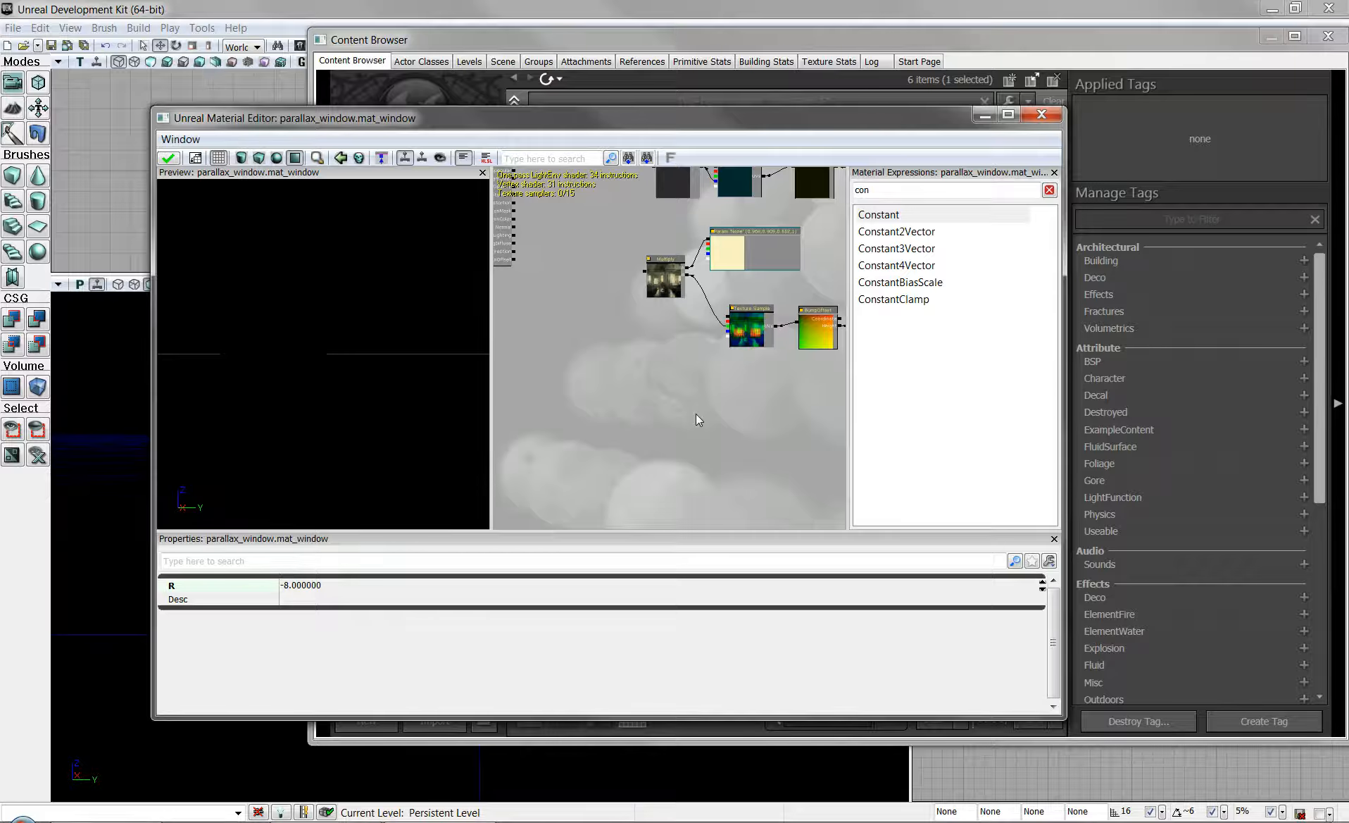
pyautogui.doubleClick(899, 190)
pyautogui.write('add')
pyautogui.moveTo(880, 212); pyautogui.dragTo(775, 292)
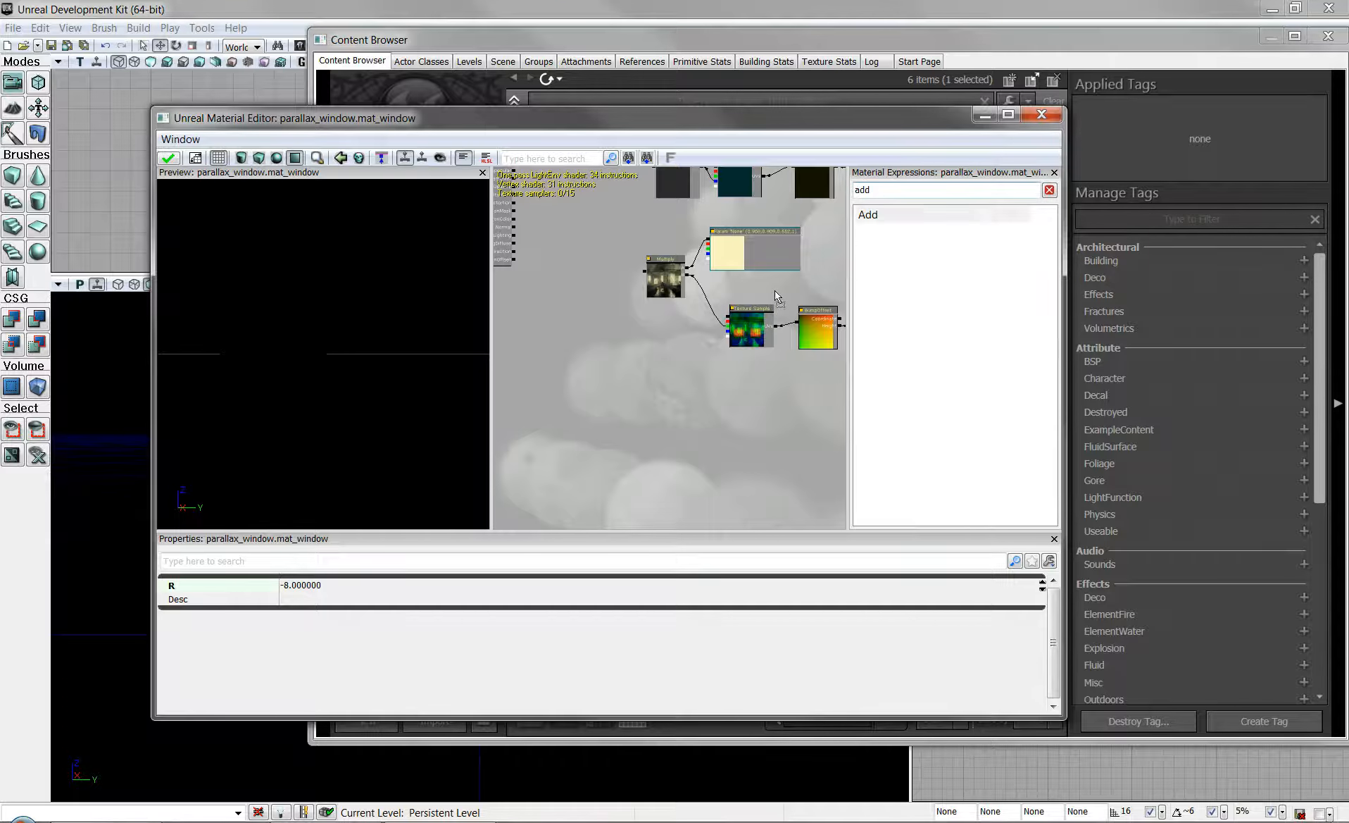
pyautogui.moveTo(588, 437); pyautogui.dragTo(587, 437)
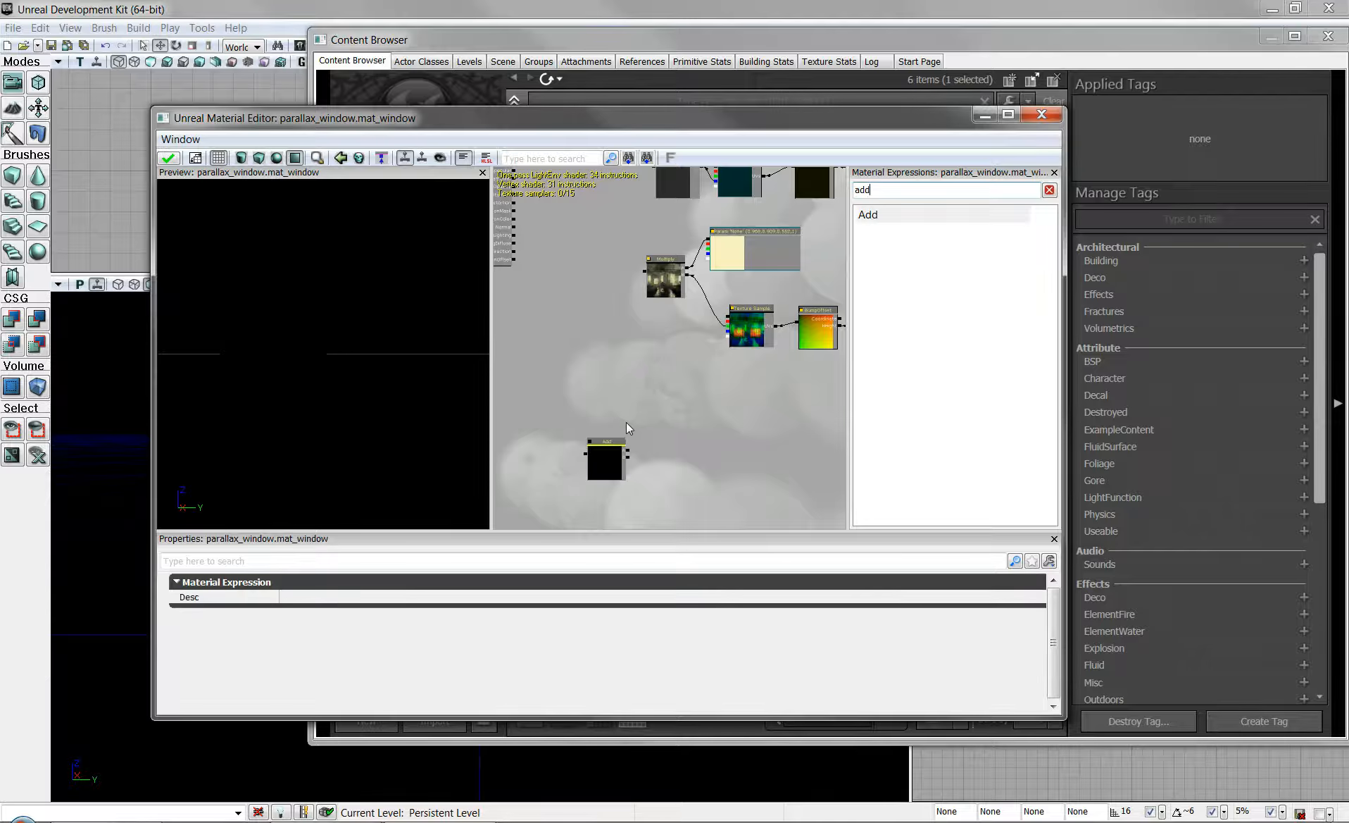
pyautogui.moveTo(677, 414); pyautogui.dragTo(681, 344)
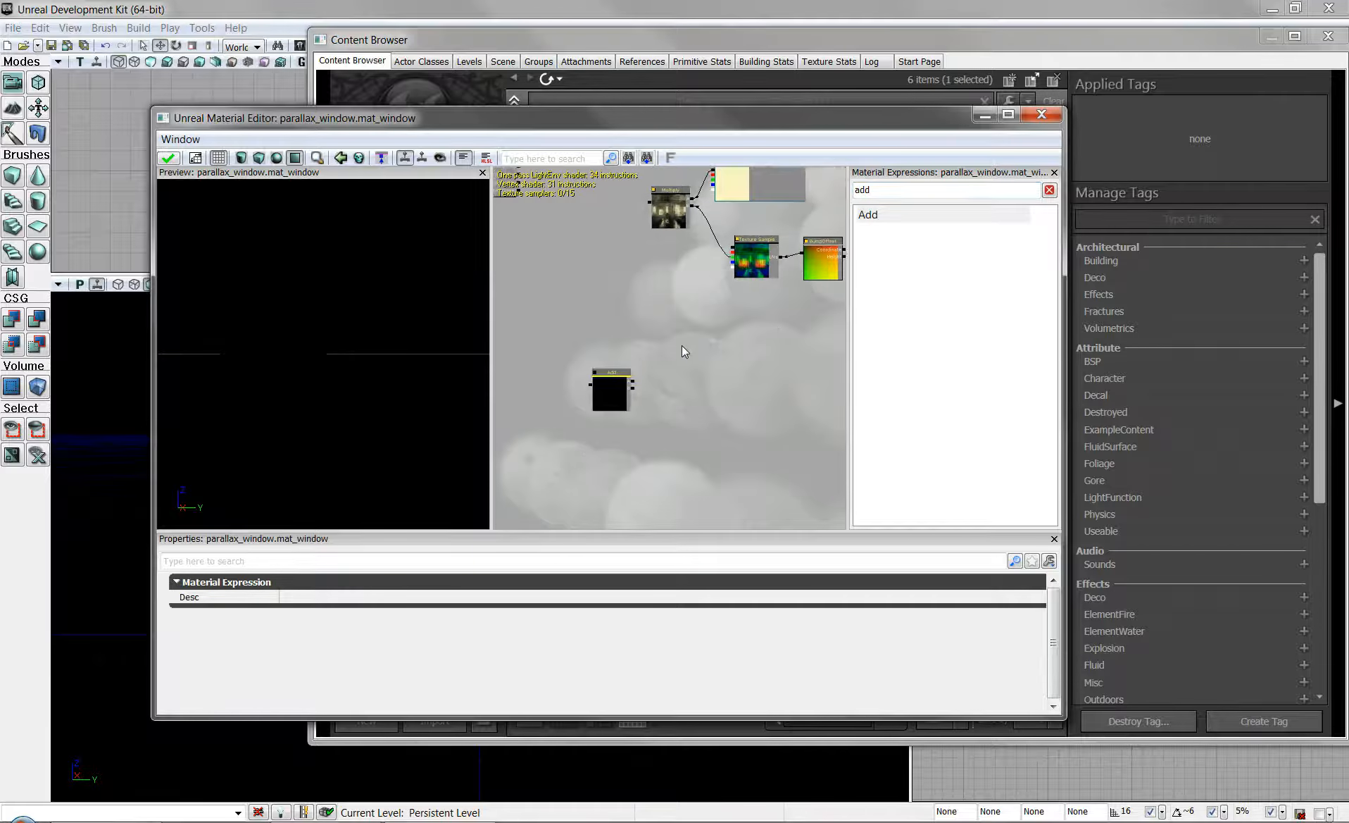
pyautogui.scroll(3, 682, 347)
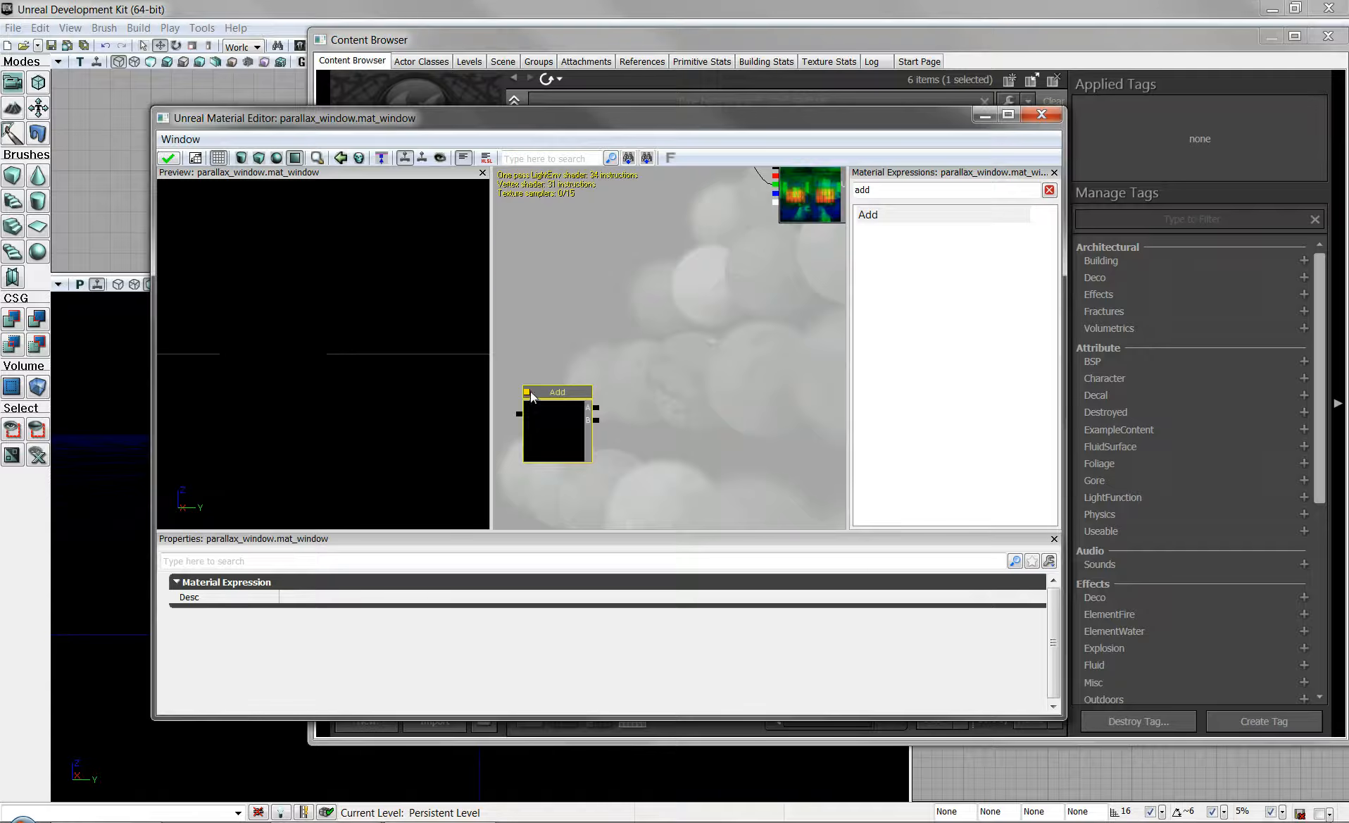
# Add a TextureSample node using Window_Normal and connect its combined output to the Add node's A input.
pyautogui.click(984, 47)
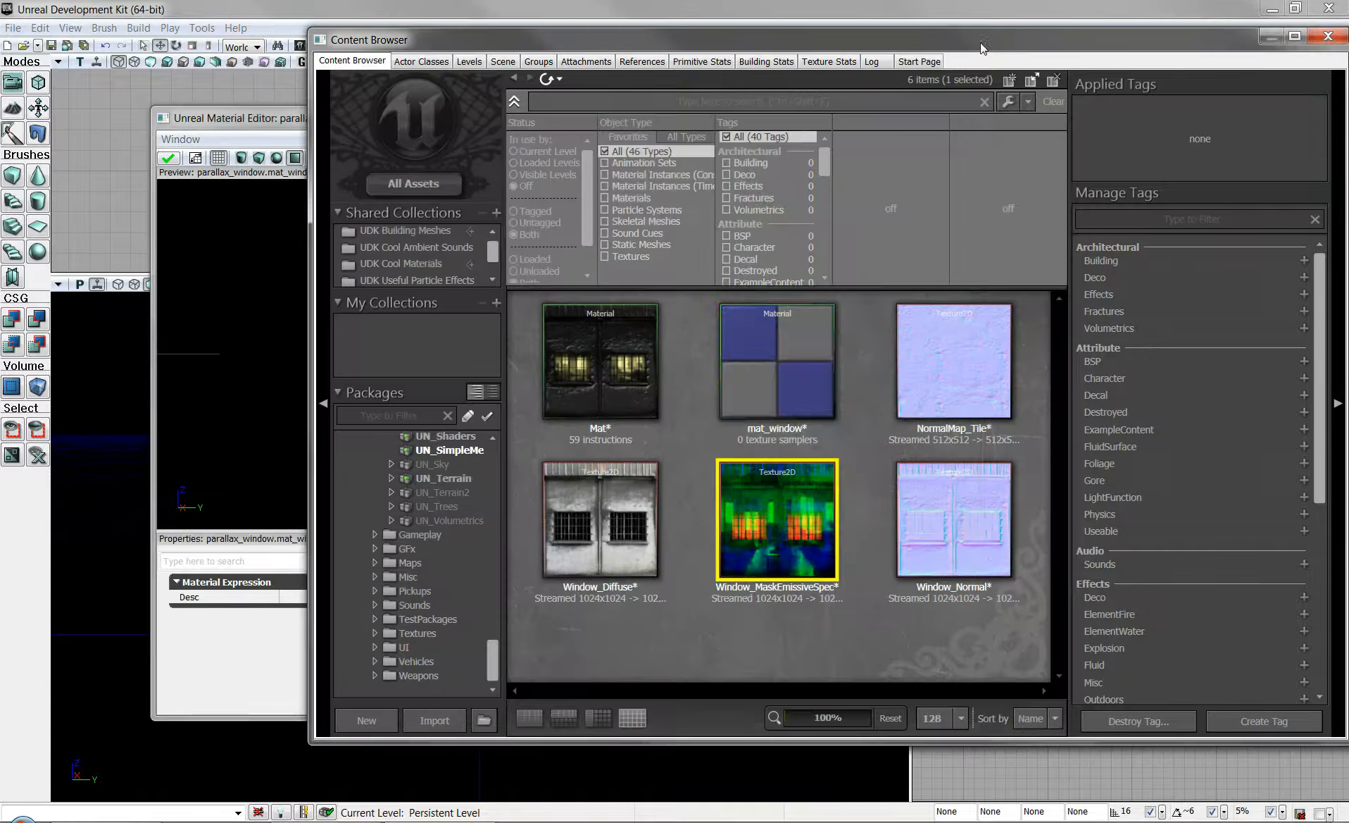
pyautogui.click(971, 552)
pyautogui.click(256, 117)
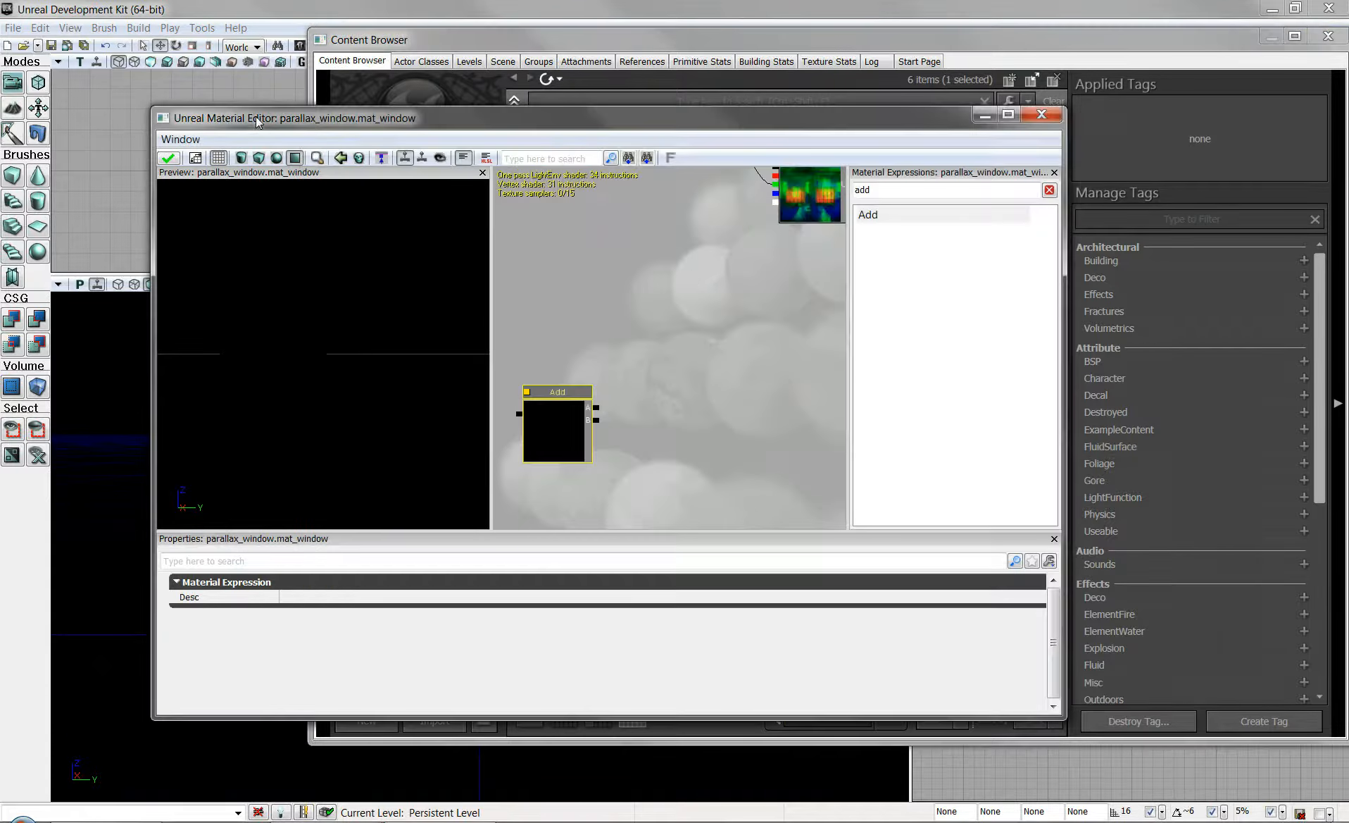
pyautogui.doubleClick(864, 190)
pyautogui.write('tex')
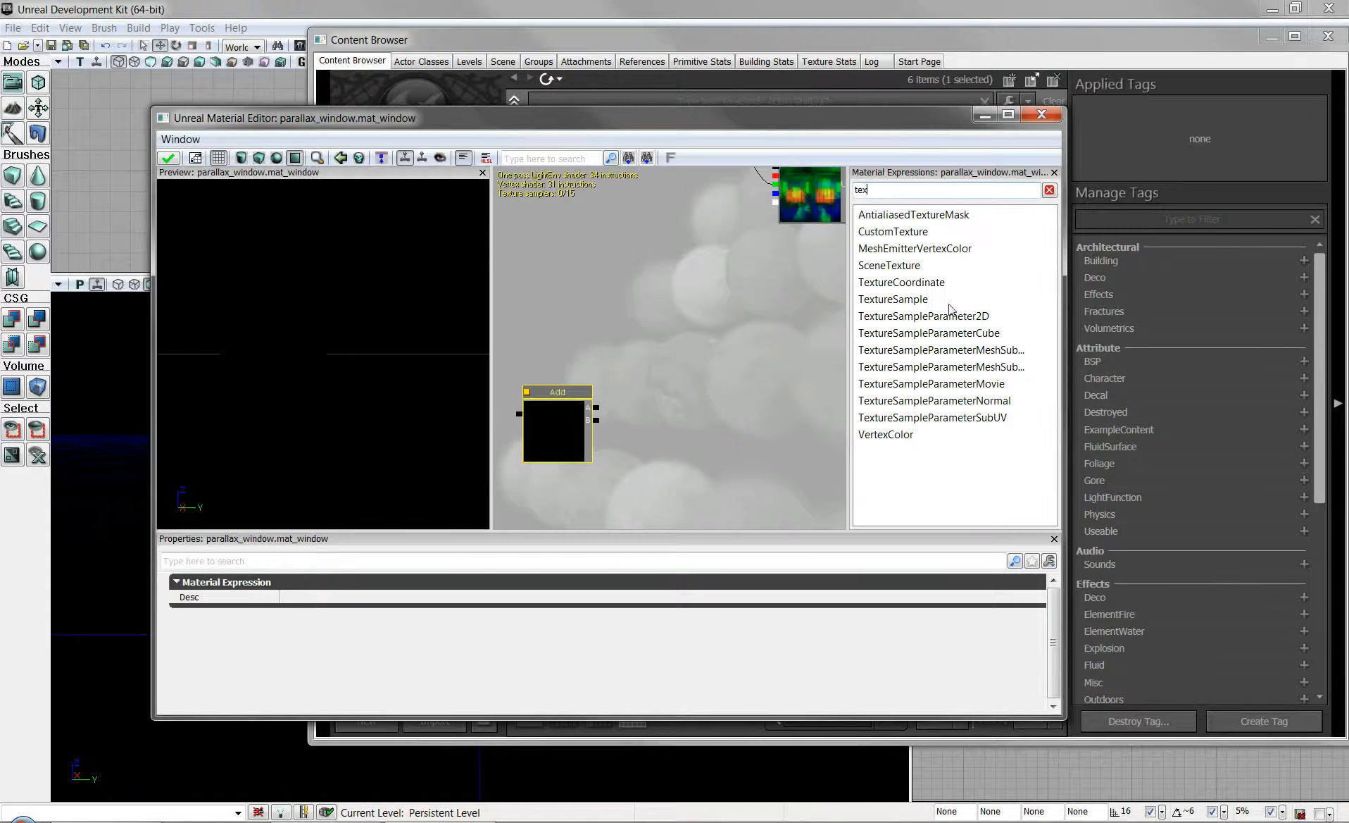
pyautogui.click(653, 363)
pyautogui.moveTo(655, 365); pyautogui.dragTo(591, 418)
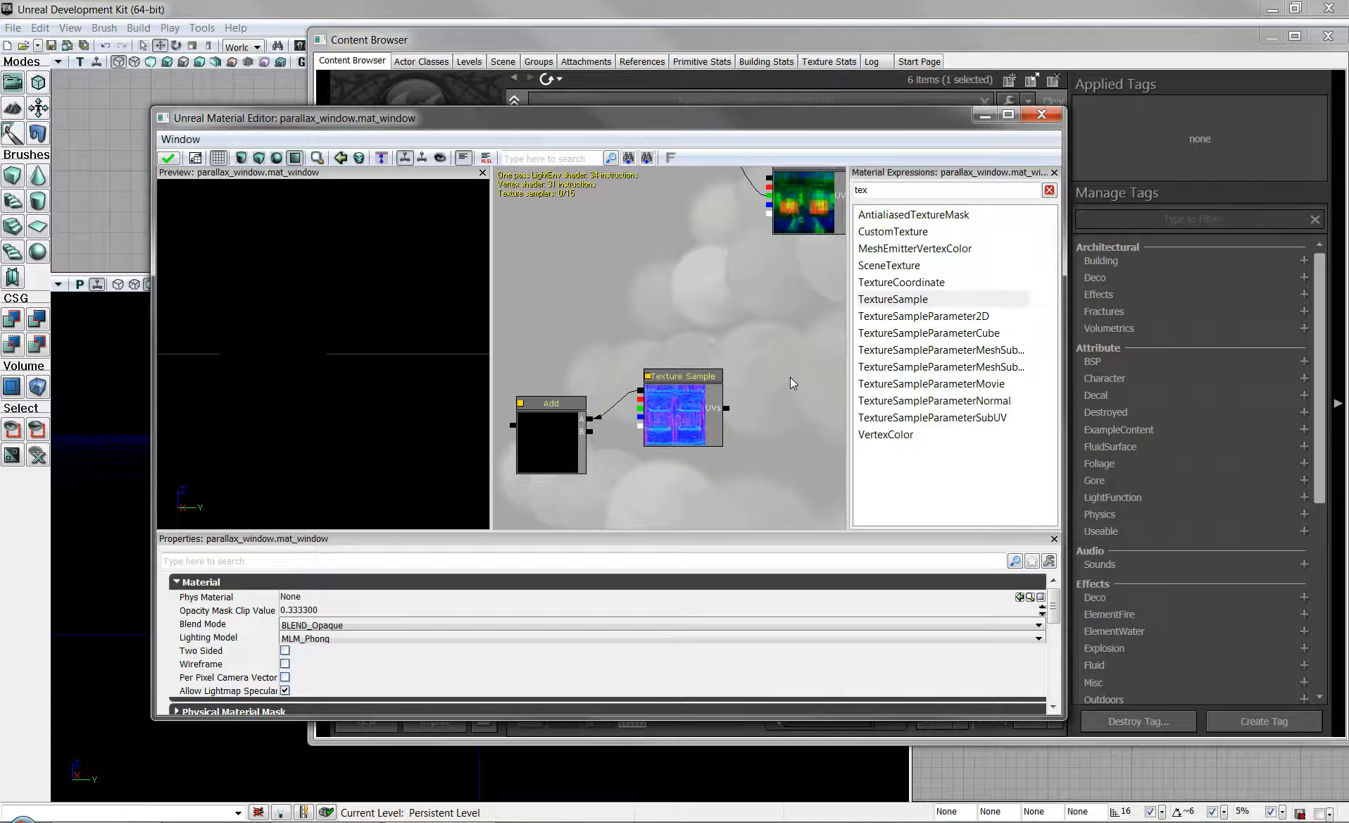
# Add a Multiply node below the Window_Normal texture sample and connect it to the Add node's B input.
pyautogui.doubleClick(893, 190)
pyautogui.write('mult')
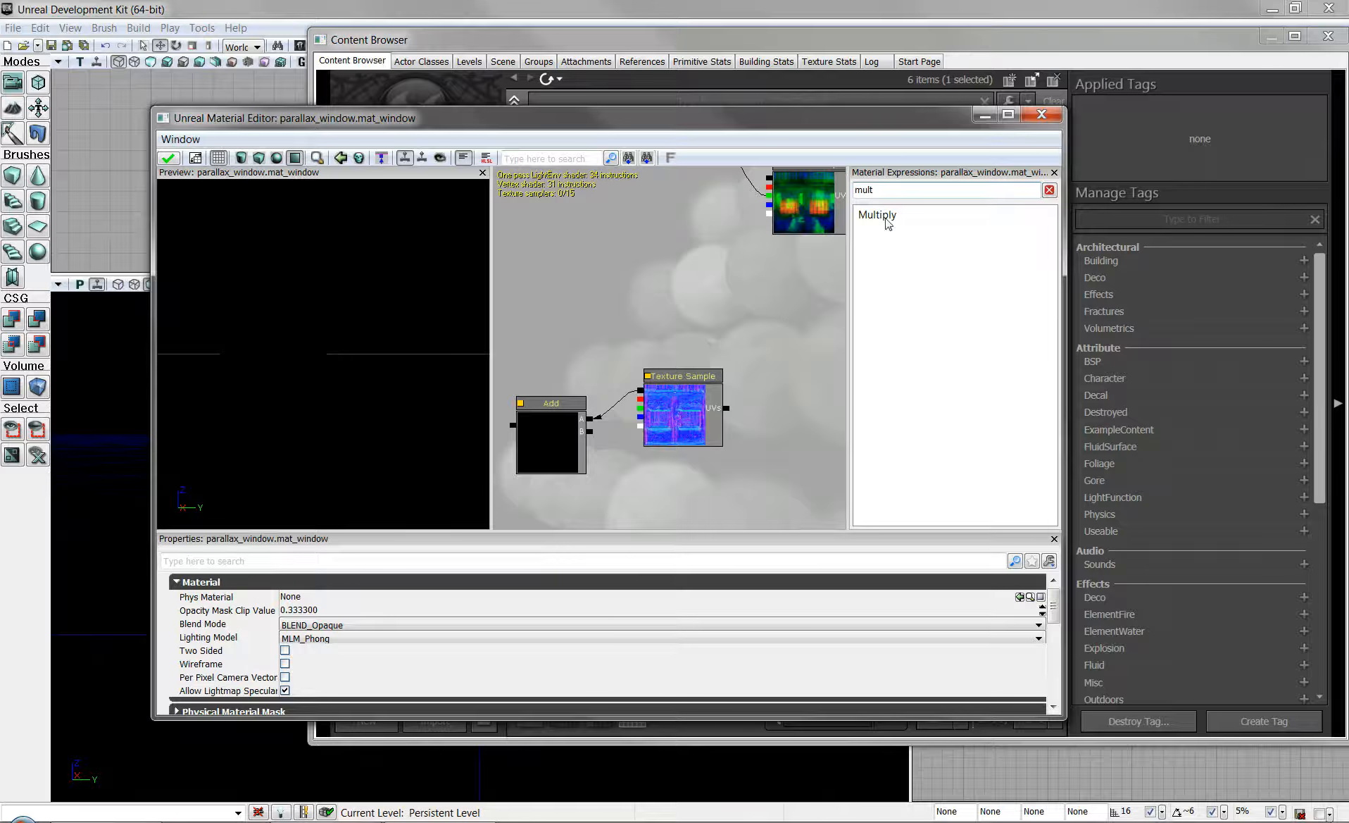
pyautogui.moveTo(887, 223); pyautogui.dragTo(610, 378)
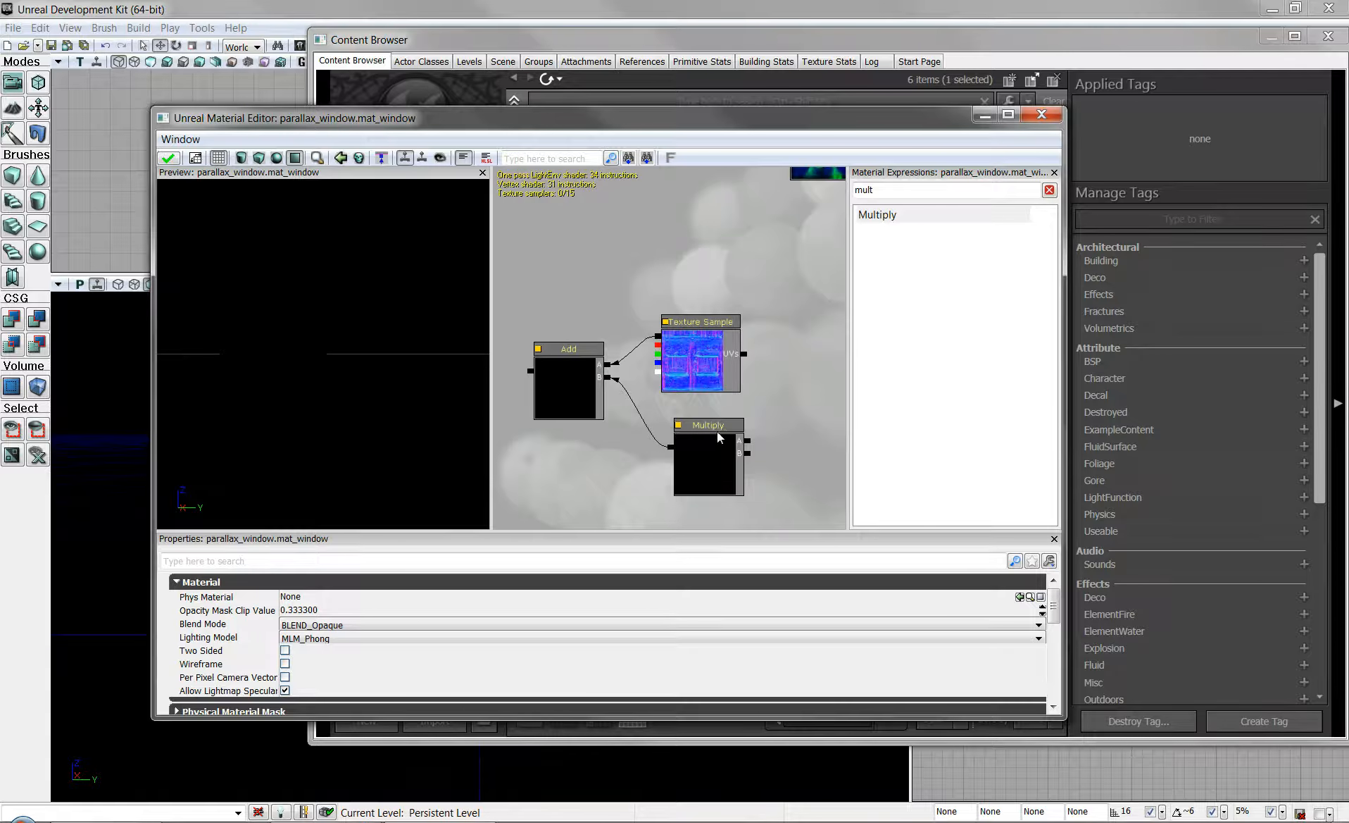
# Add a TextureSample node using NormalMap_Tile and connect its combined output to the A input of the new Multiply.
pyautogui.click(921, 41)
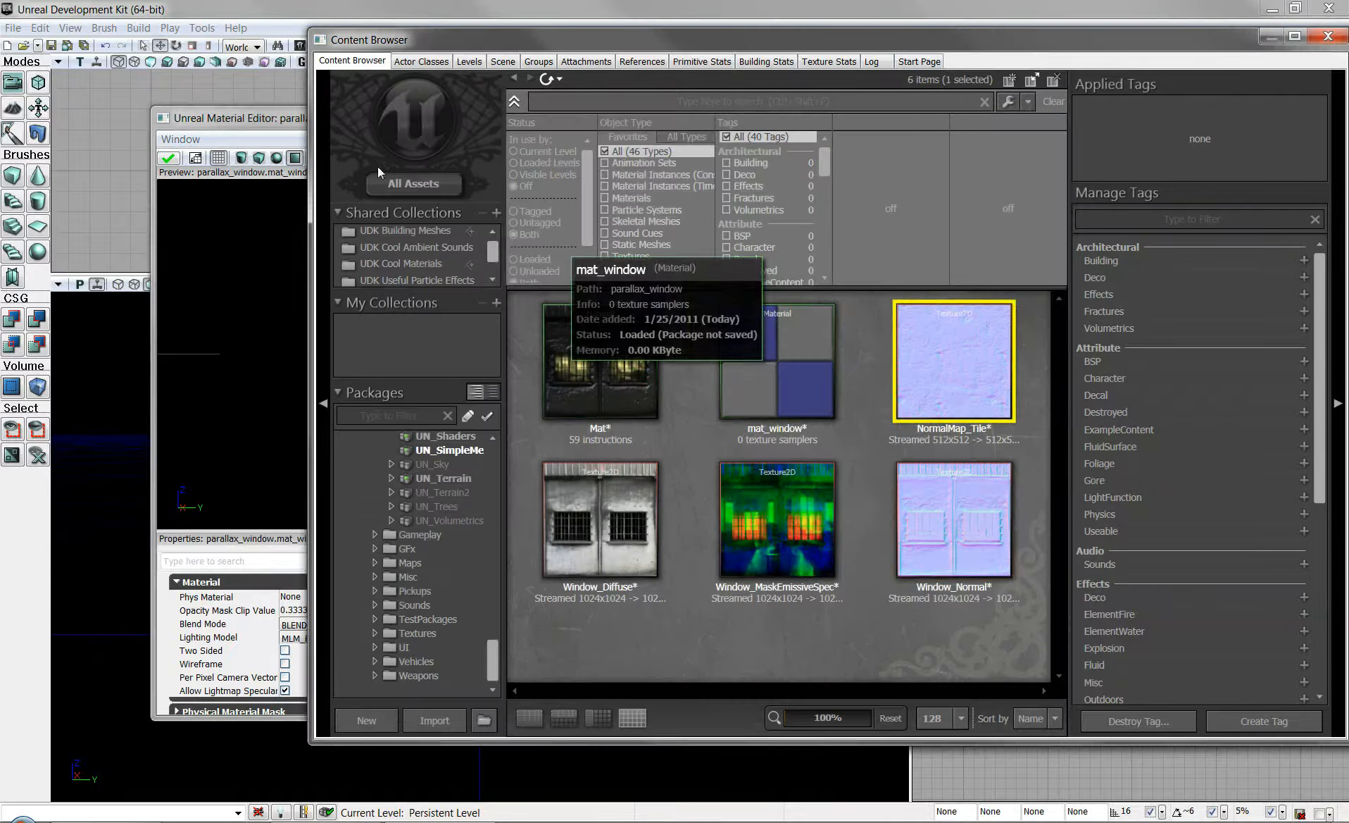
pyautogui.click(275, 118)
pyautogui.moveTo(770, 357); pyautogui.dragTo(695, 291)
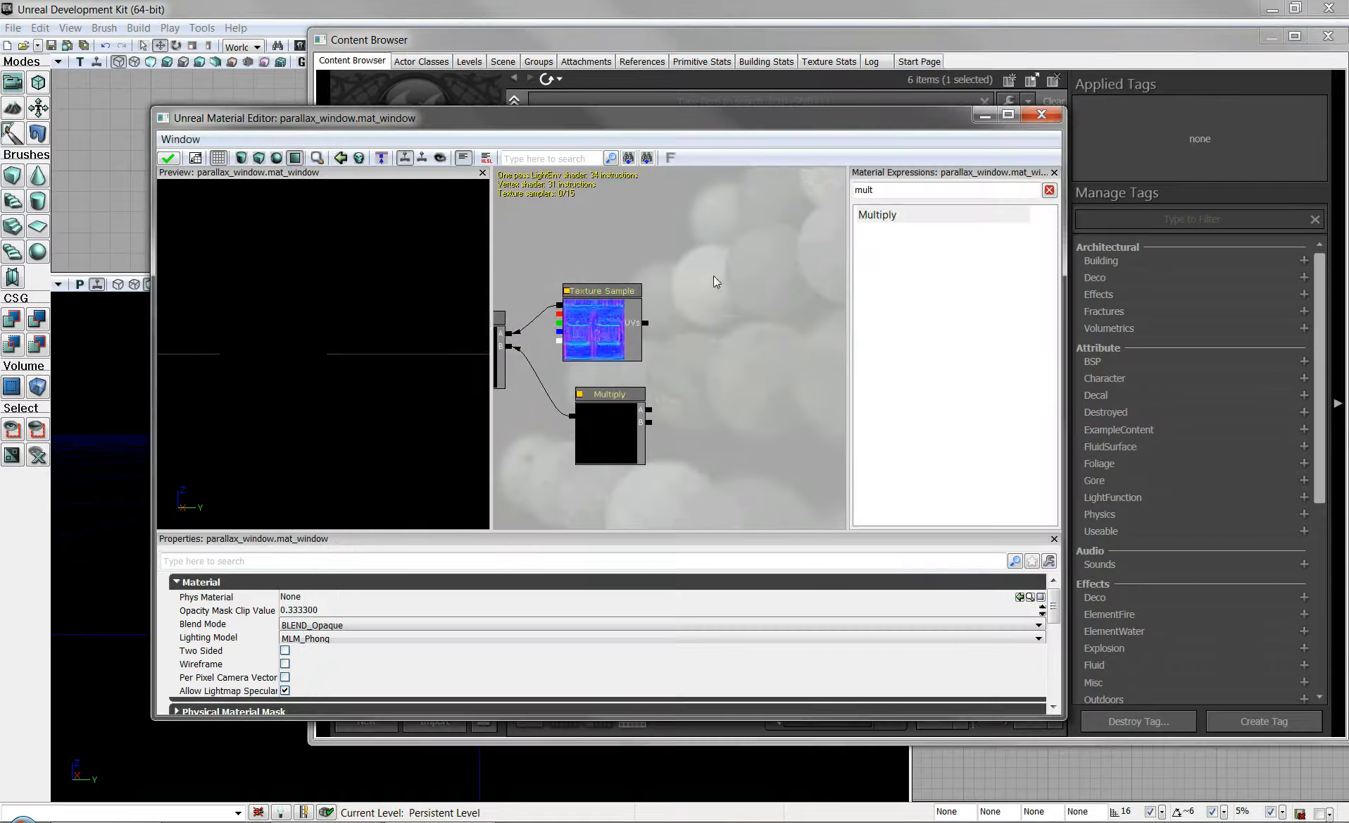
pyautogui.doubleClick(885, 192)
pyautogui.write('ex')
pyautogui.press('BackSpace')
pyautogui.press('BackSpace')
pyautogui.write('tex')
pyautogui.moveTo(907, 301); pyautogui.dragTo(752, 356)
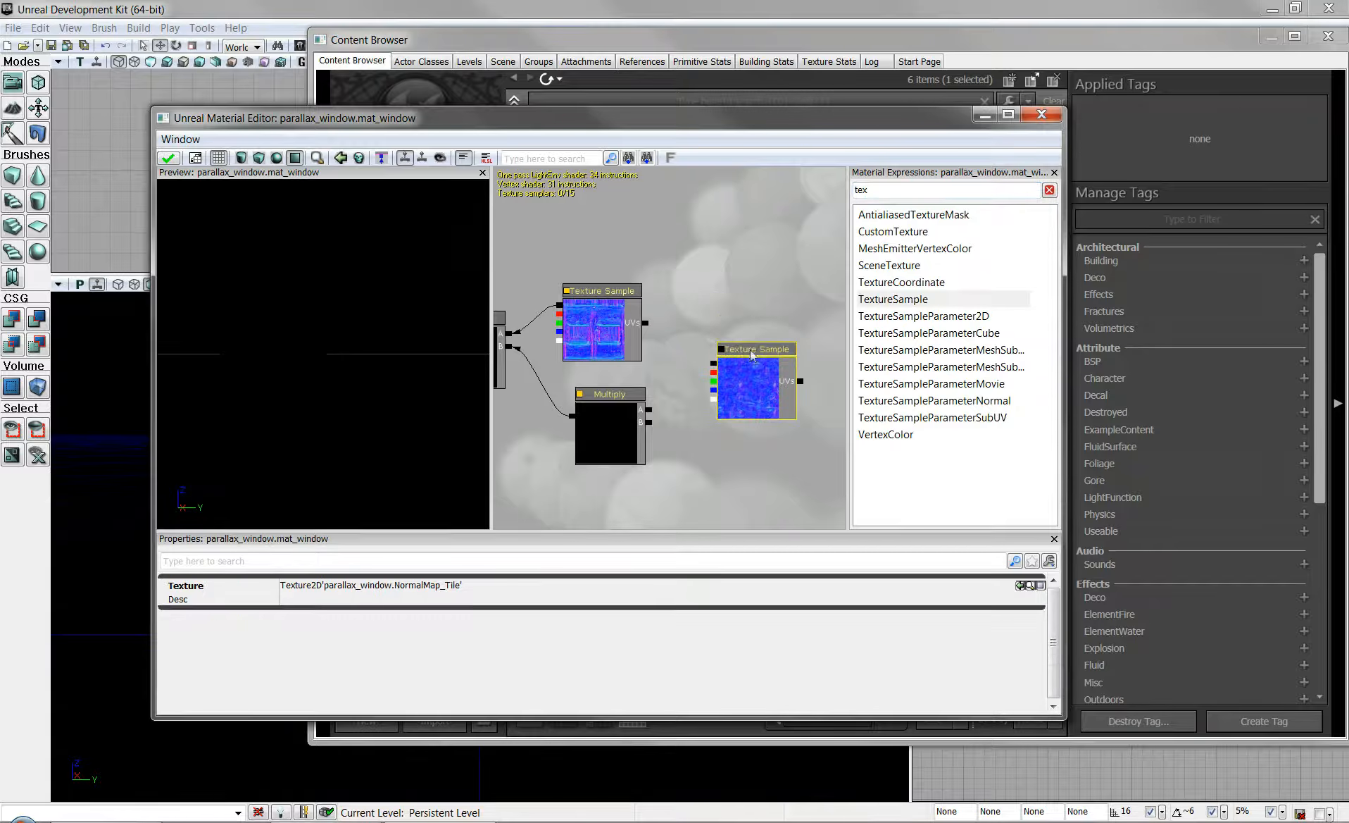
pyautogui.click(712, 368)
pyautogui.moveTo(641, 380); pyautogui.dragTo(649, 409)
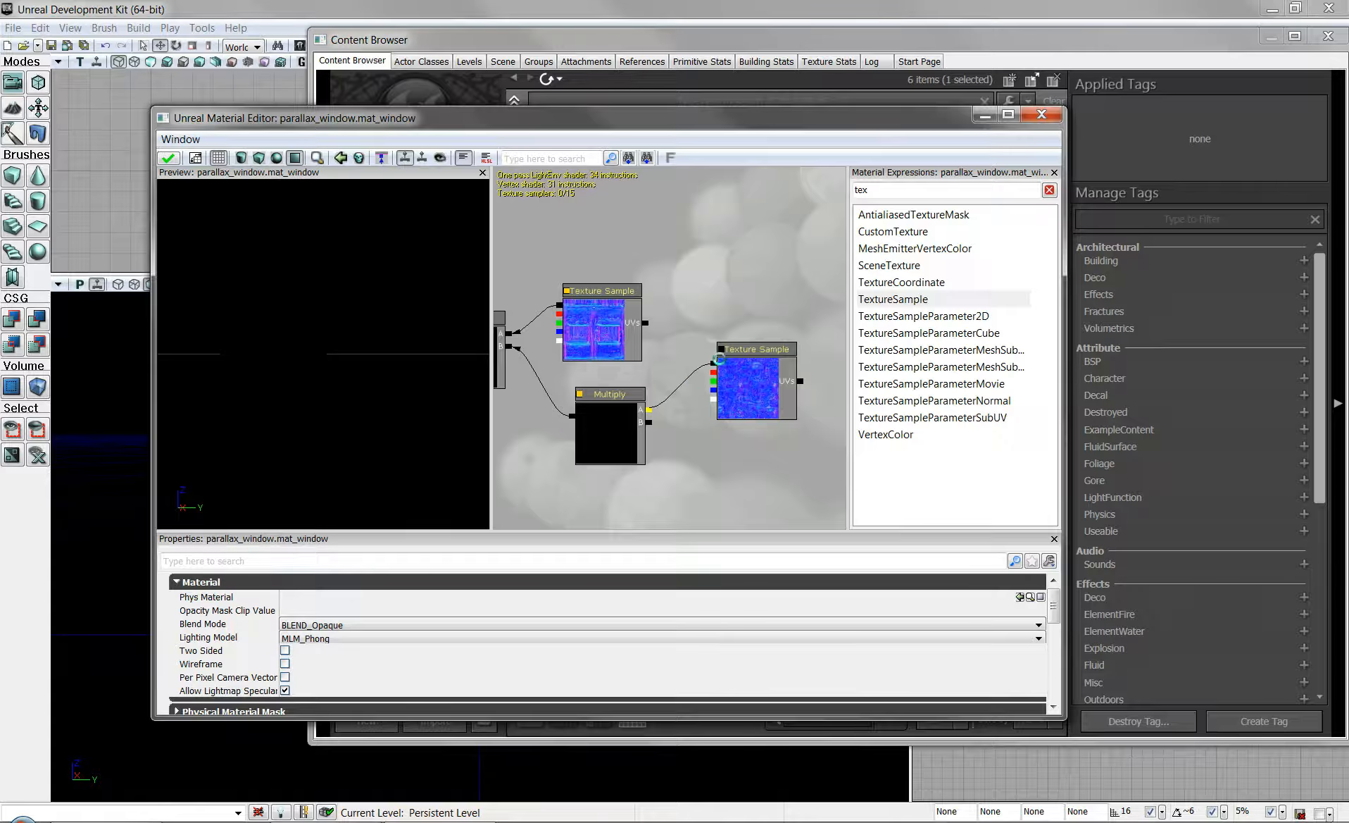
# Turn on the NormalMap_Tile sample's real-time preview, and add a TextureCoordinate node connected to the sample's UVs input.
pyautogui.click(723, 348)
pyautogui.moveTo(757, 305); pyautogui.dragTo(657, 284)
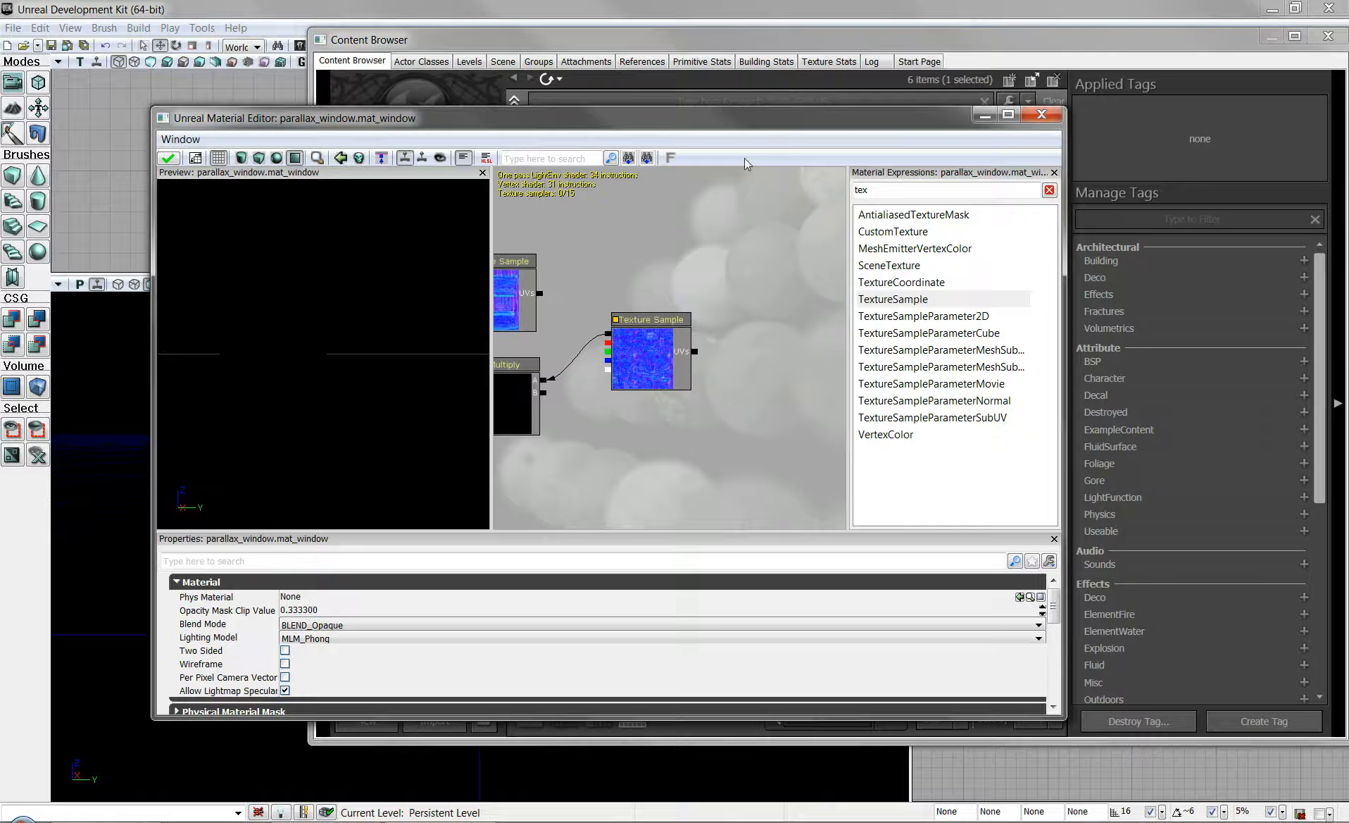
pyautogui.moveTo(889, 189); pyautogui.dragTo(799, 183)
pyautogui.moveTo(904, 284); pyautogui.dragTo(827, 313)
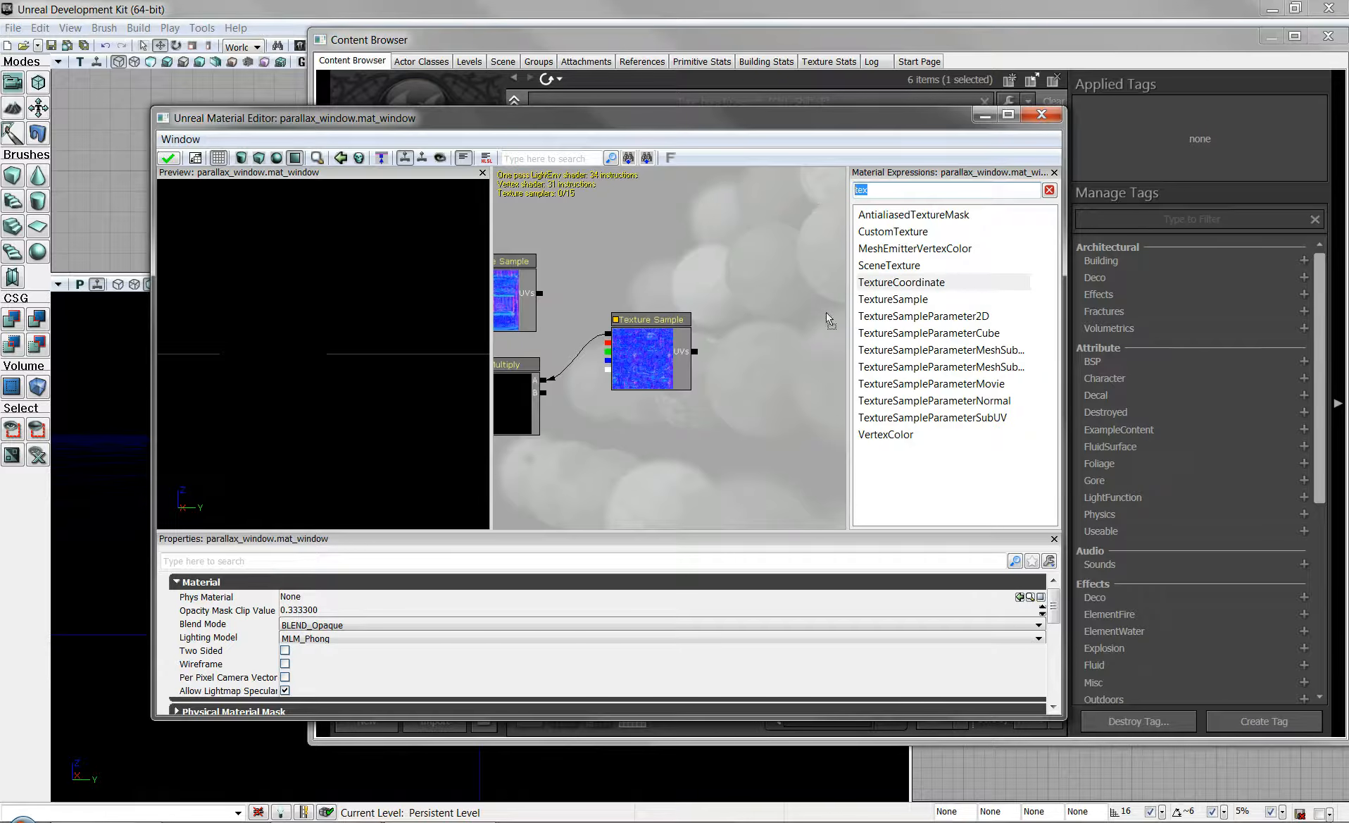
pyautogui.moveTo(743, 315); pyautogui.dragTo(696, 351)
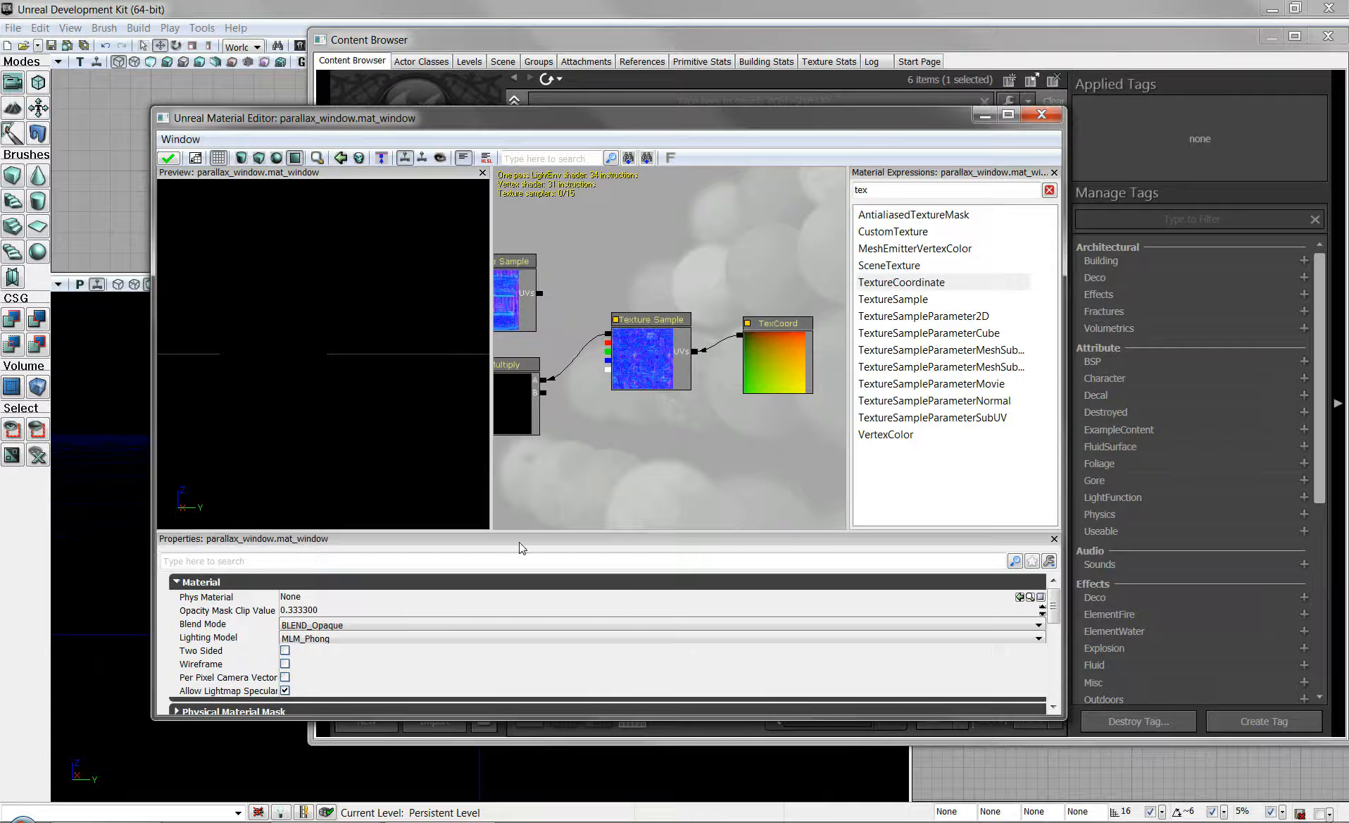
# Set both UTiling and VTiling of the new TexCoord node to 4.
pyautogui.click(776, 325)
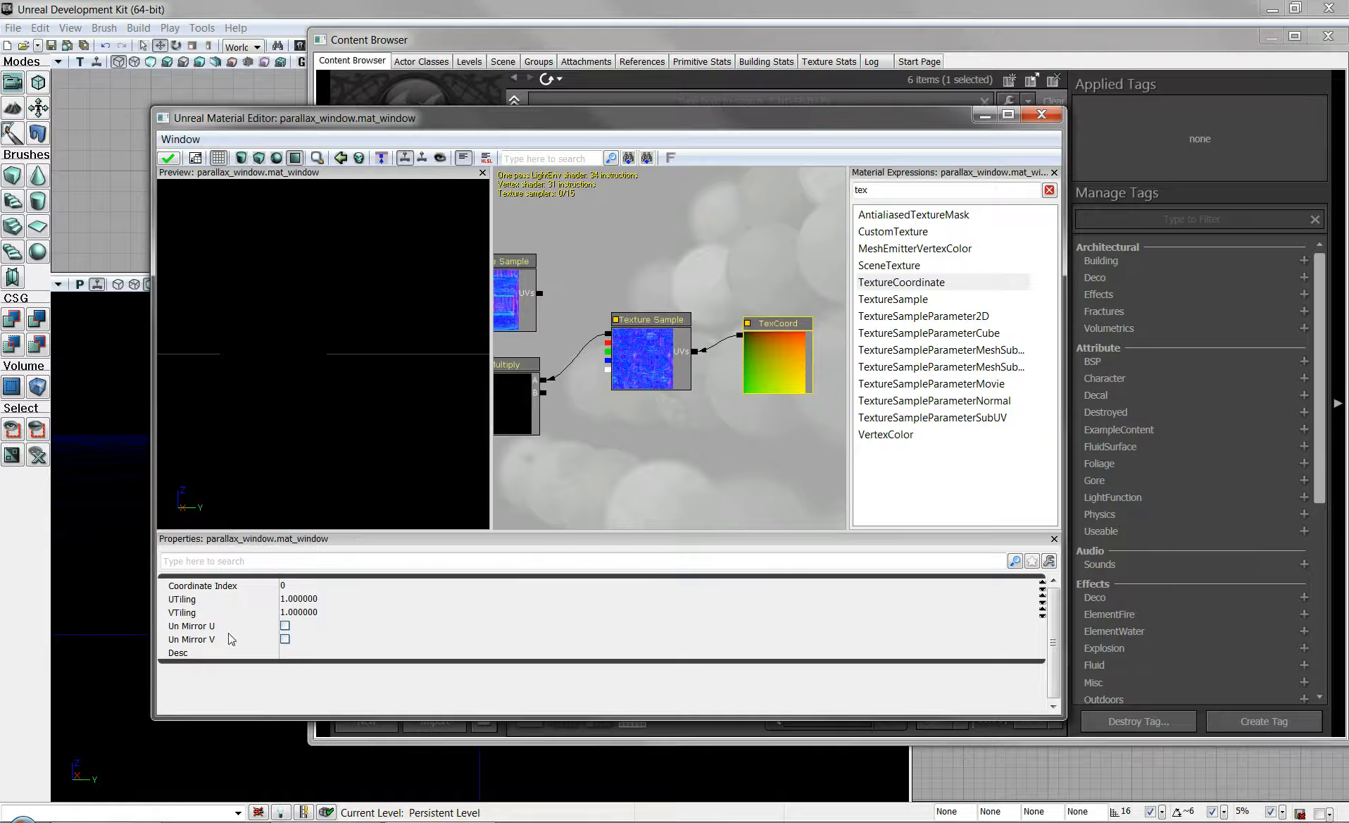
pyautogui.click(301, 599)
pyautogui.write('4')
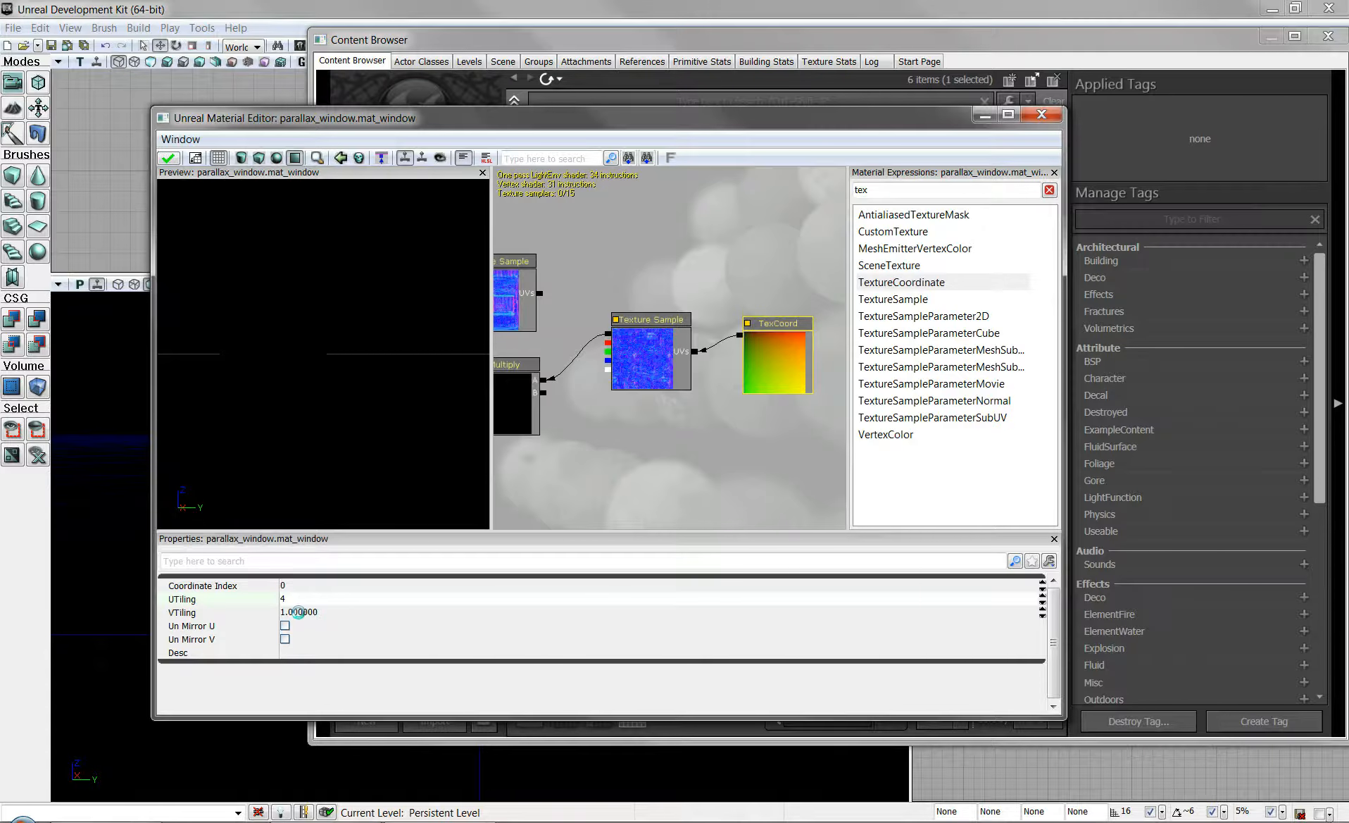
pyautogui.click(300, 612)
pyautogui.write('4')
pyautogui.press('Return')
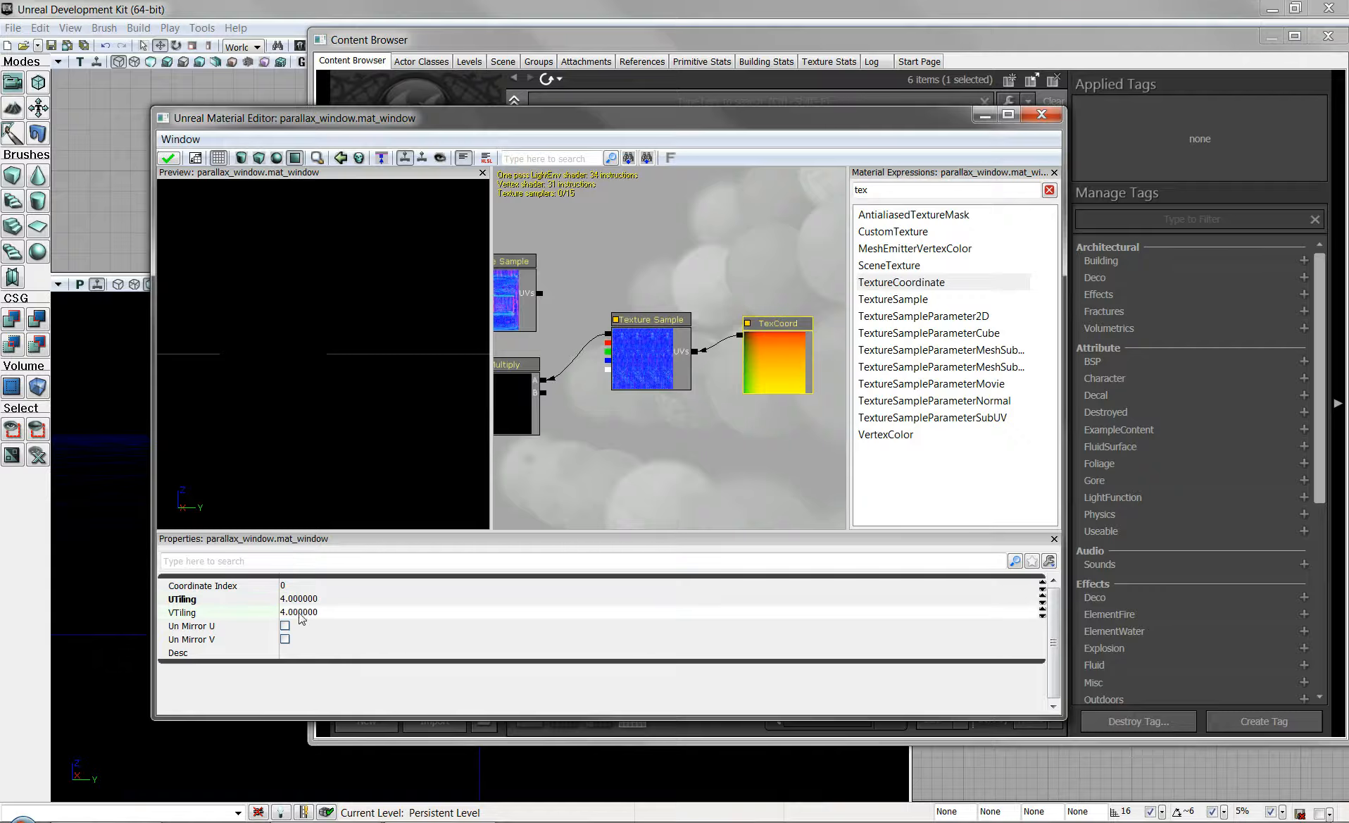
# Add a Constant3Vector node connected to the B input of the normal-map Multiply, and turn on its real-time preview.
pyautogui.moveTo(595, 467); pyautogui.dragTo(631, 443)
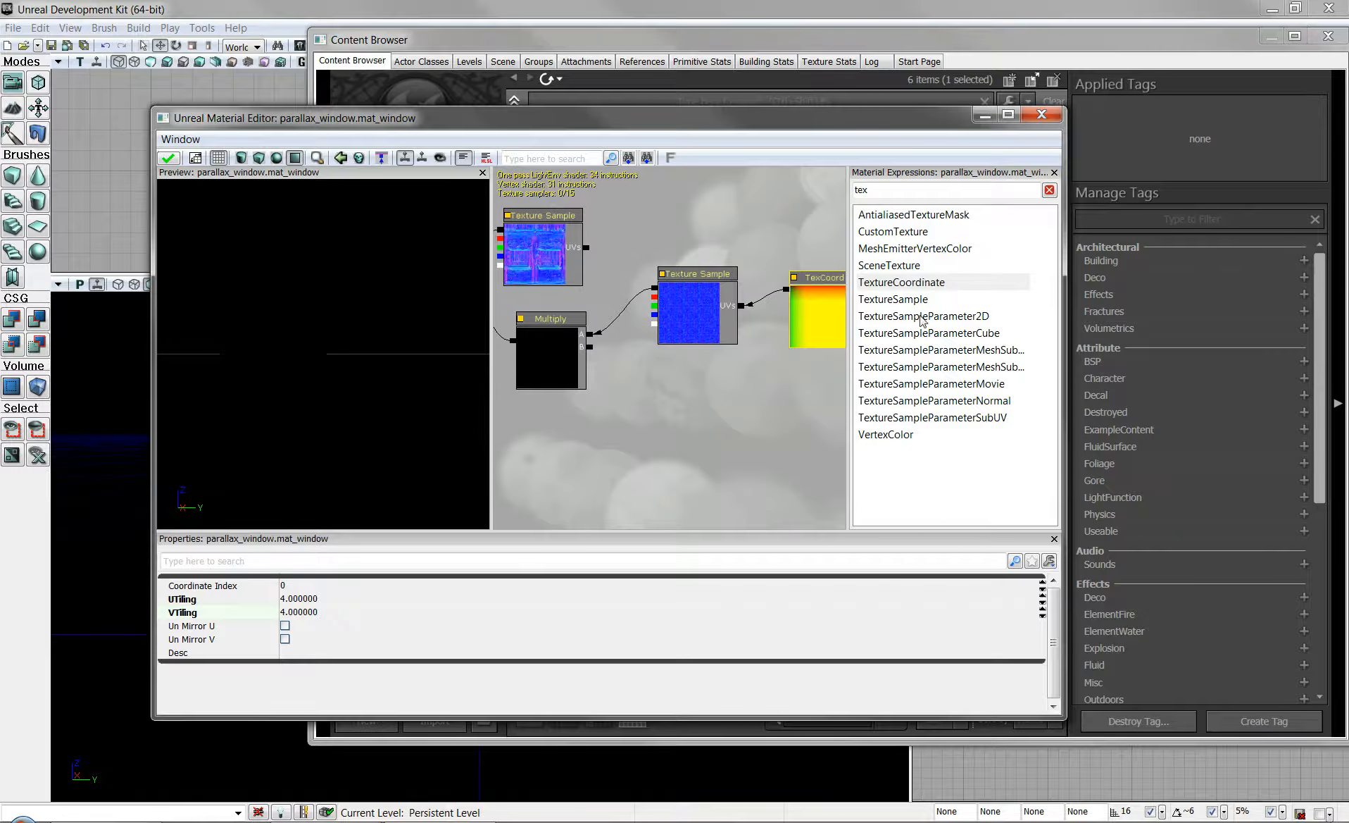
pyautogui.doubleClick(862, 189)
pyautogui.write('c')
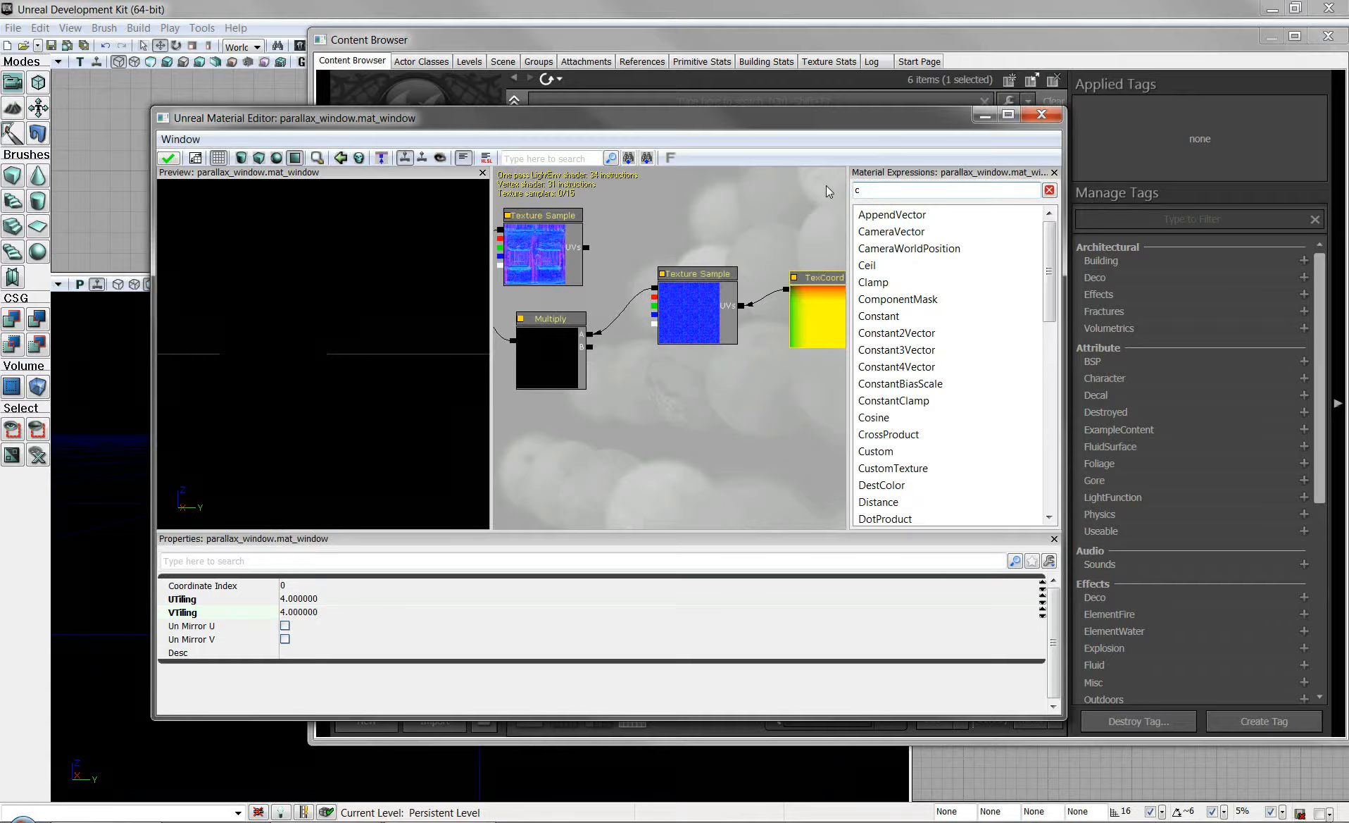
pyautogui.write('on')
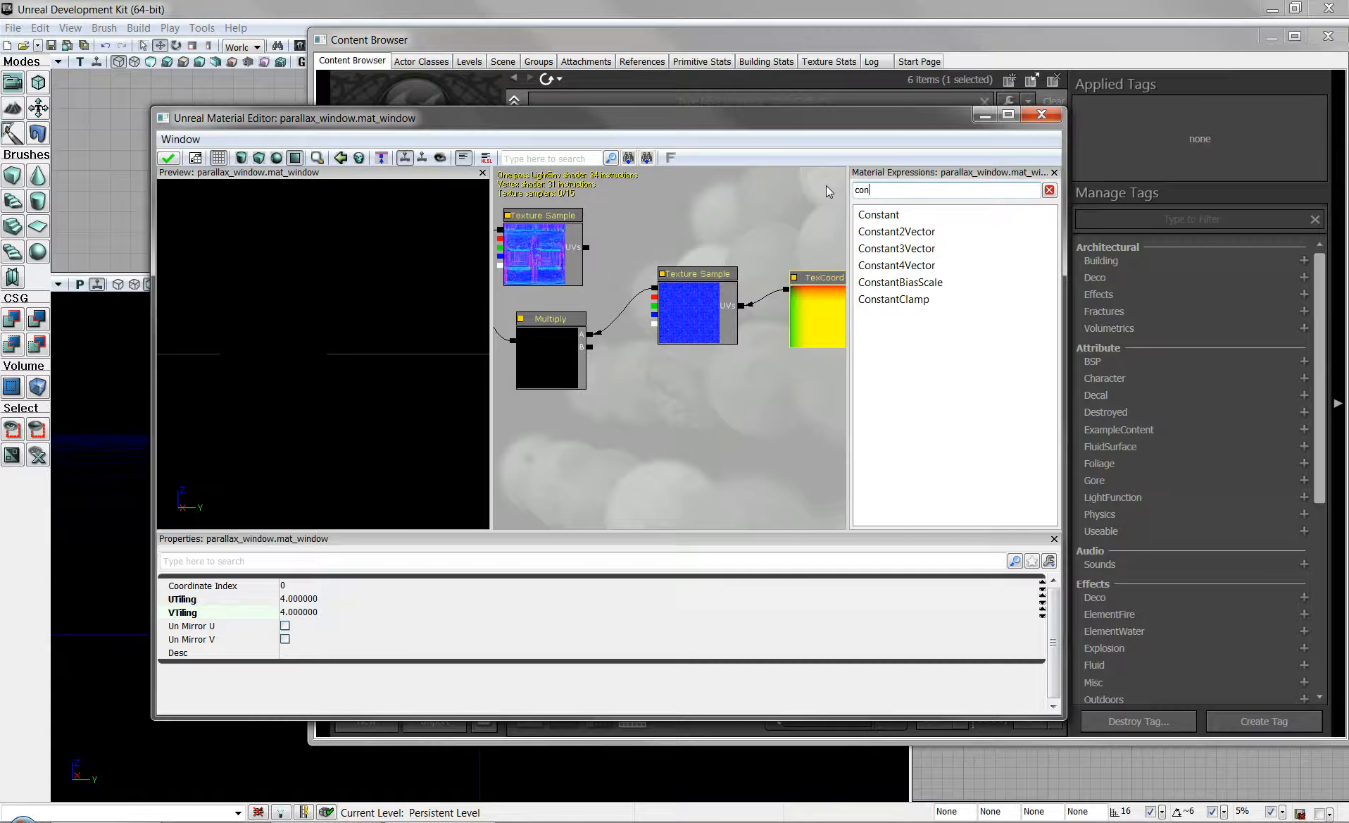
pyautogui.moveTo(889, 250); pyautogui.dragTo(591, 348)
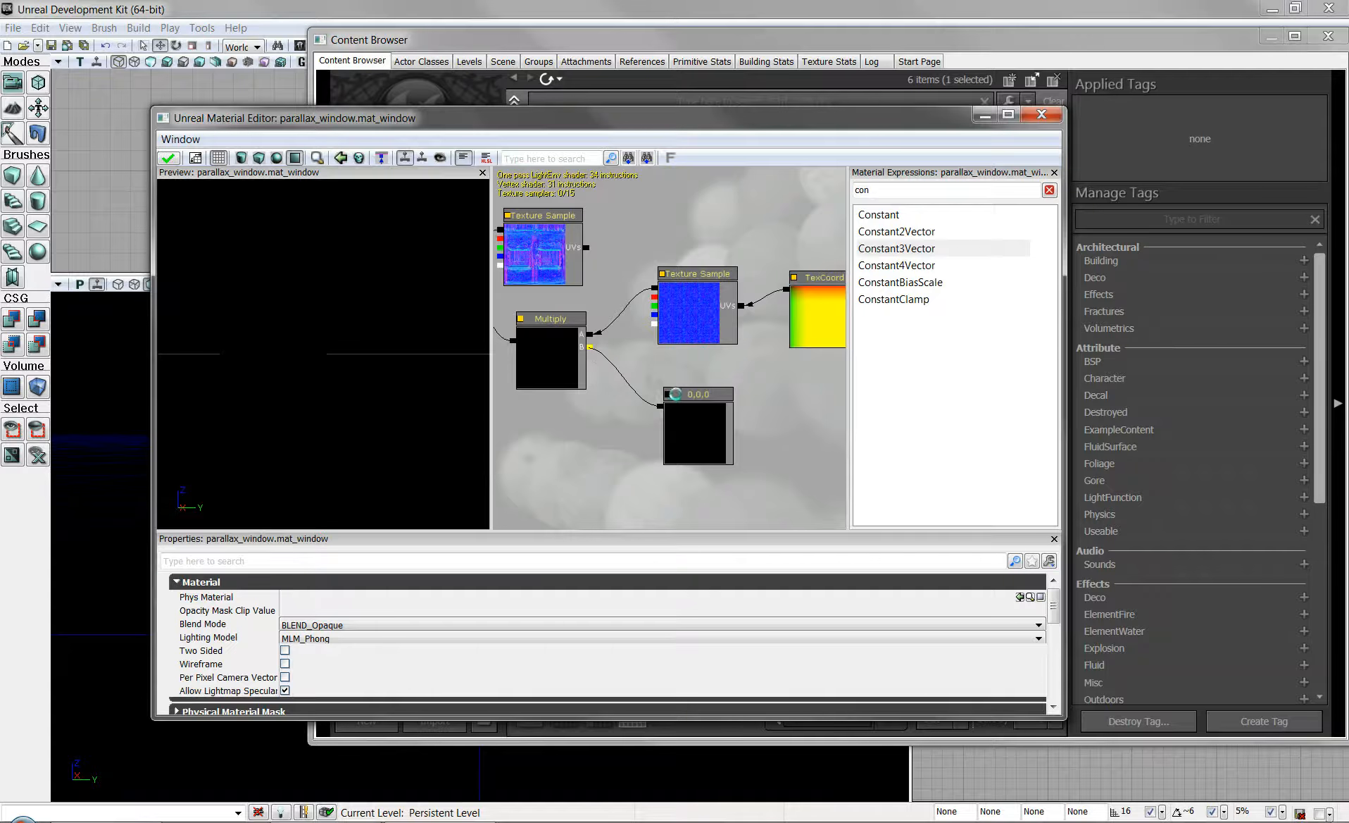
pyautogui.click(668, 395)
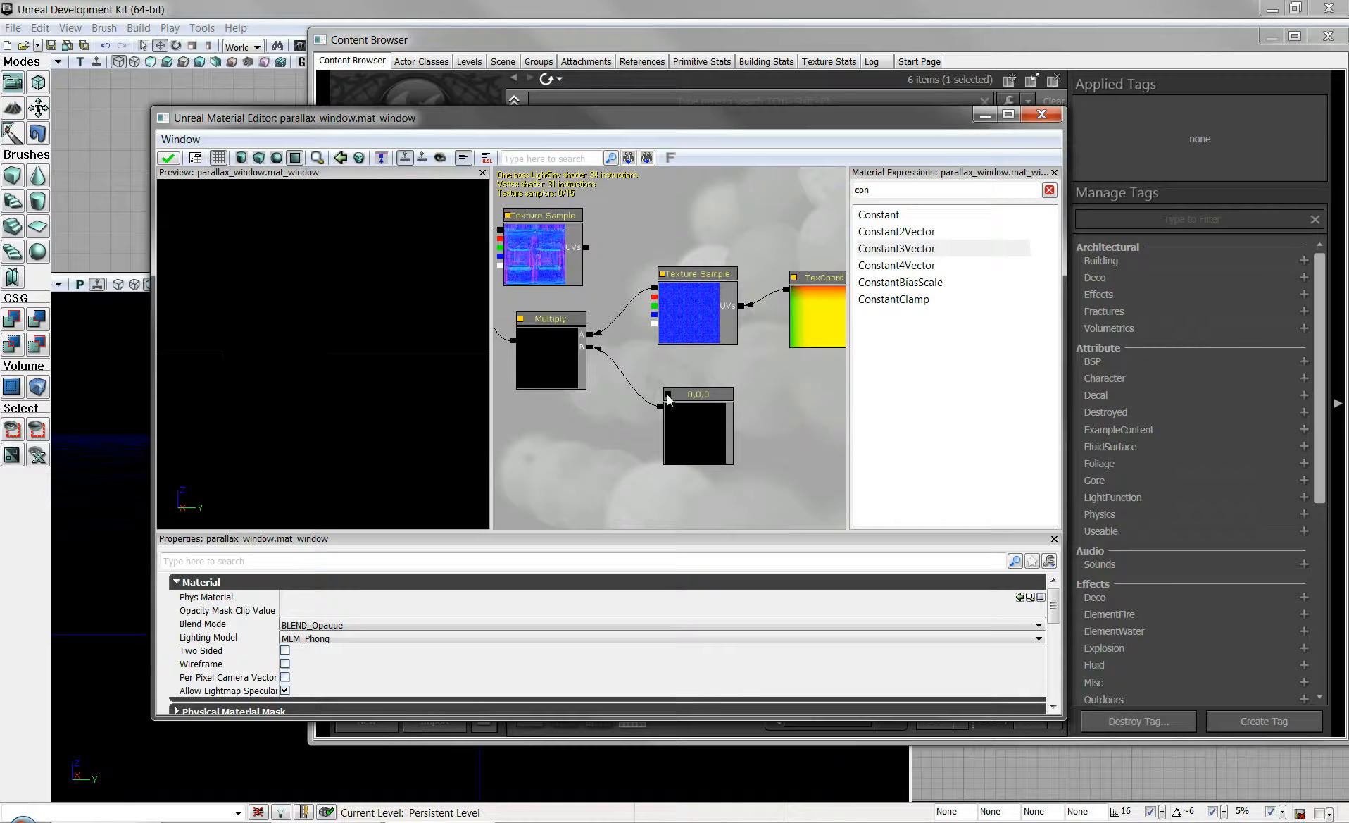
# Set the Constant3Vector's R and G values to 1.
pyautogui.click(703, 399)
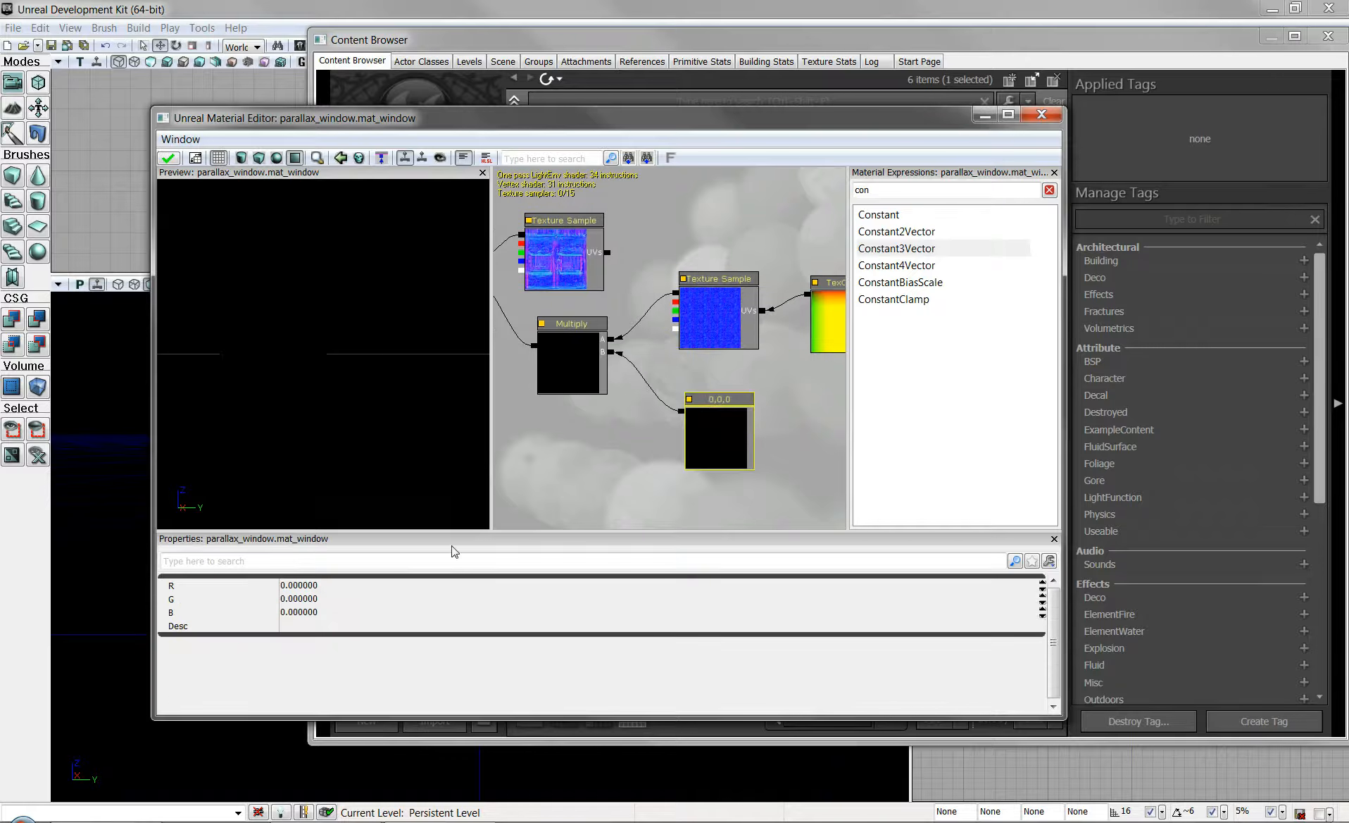
pyautogui.click(303, 585)
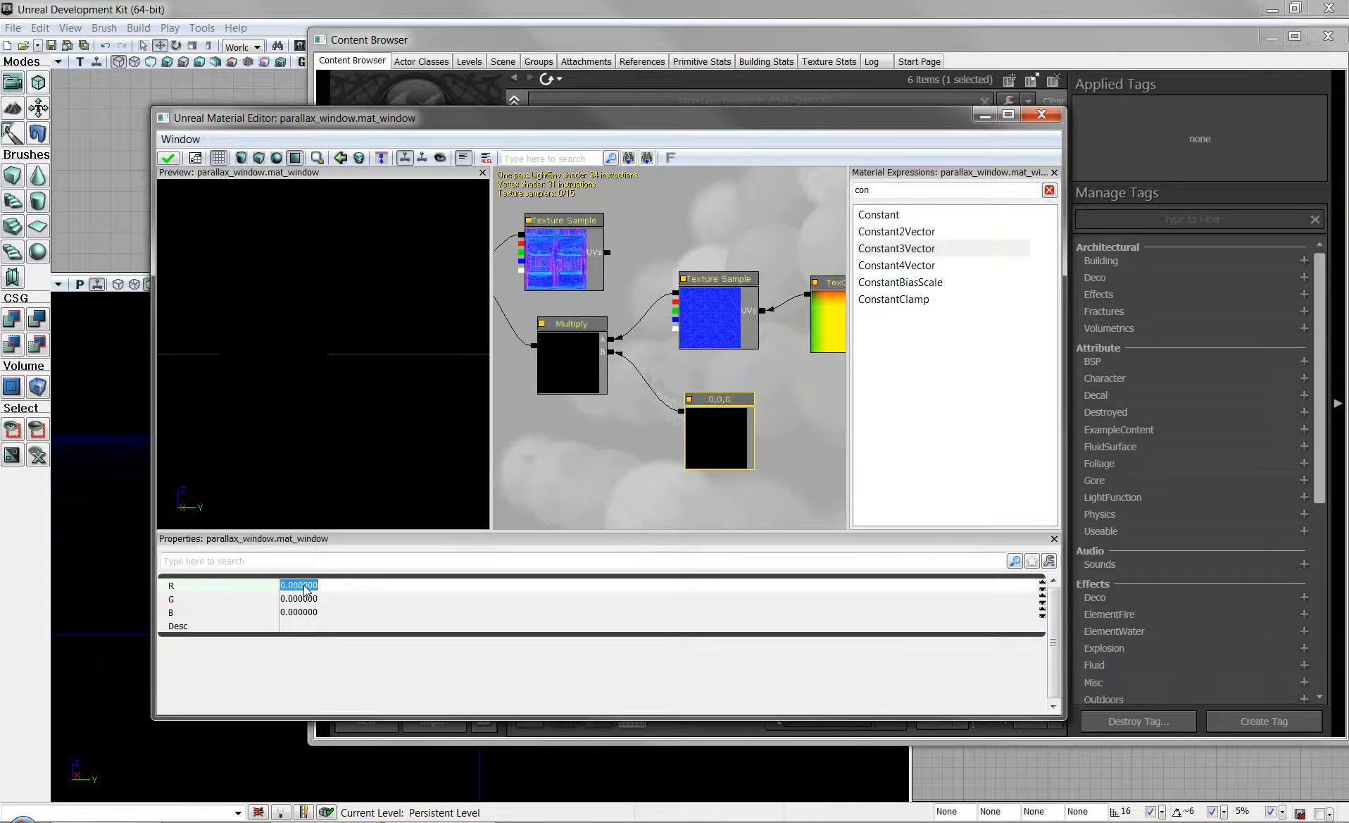
pyautogui.write('1')
pyautogui.click(304, 612)
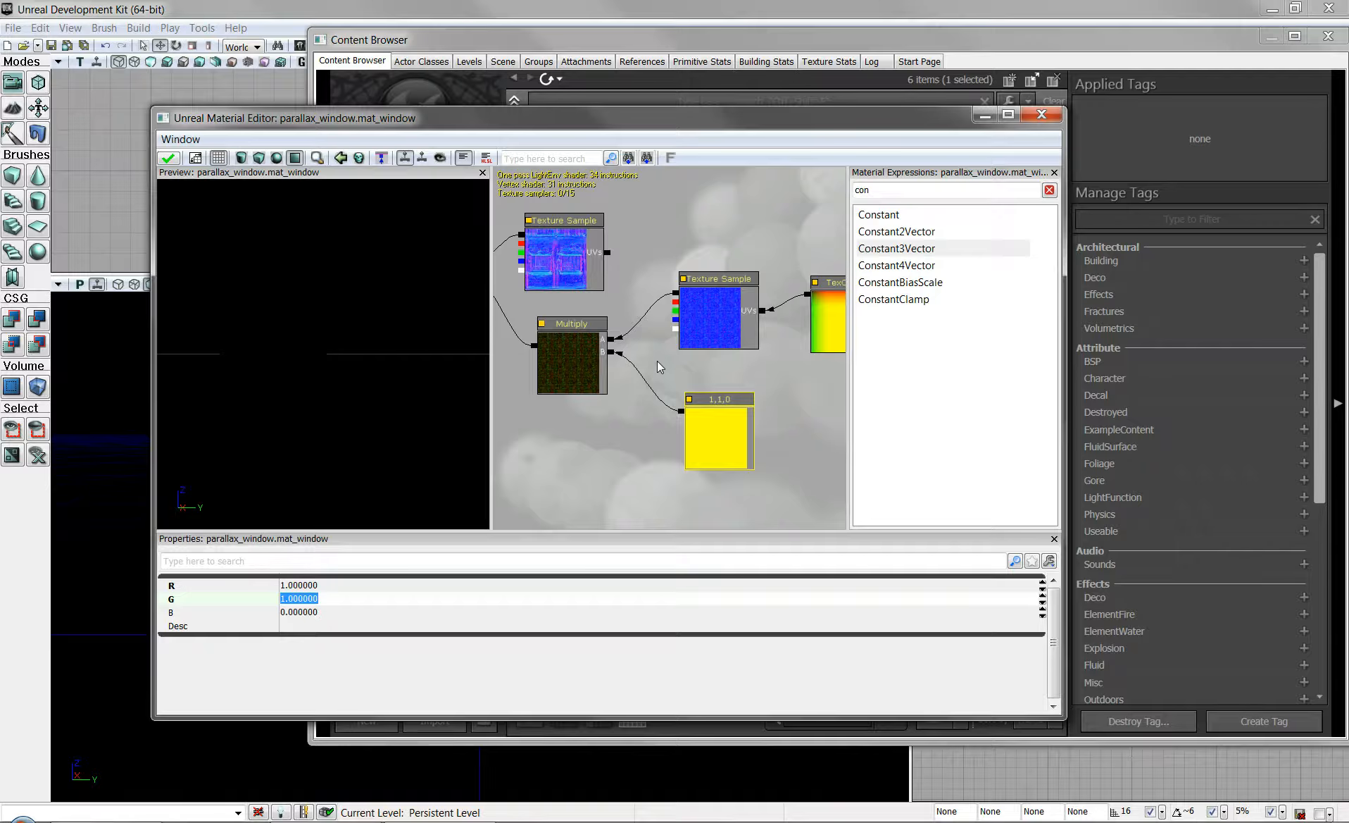
# Add a LinearInterpolate node between the main material node and the diffuse and specular node groups.
pyautogui.scroll(-5, 657, 361)
pyautogui.scroll(2, 738, 360)
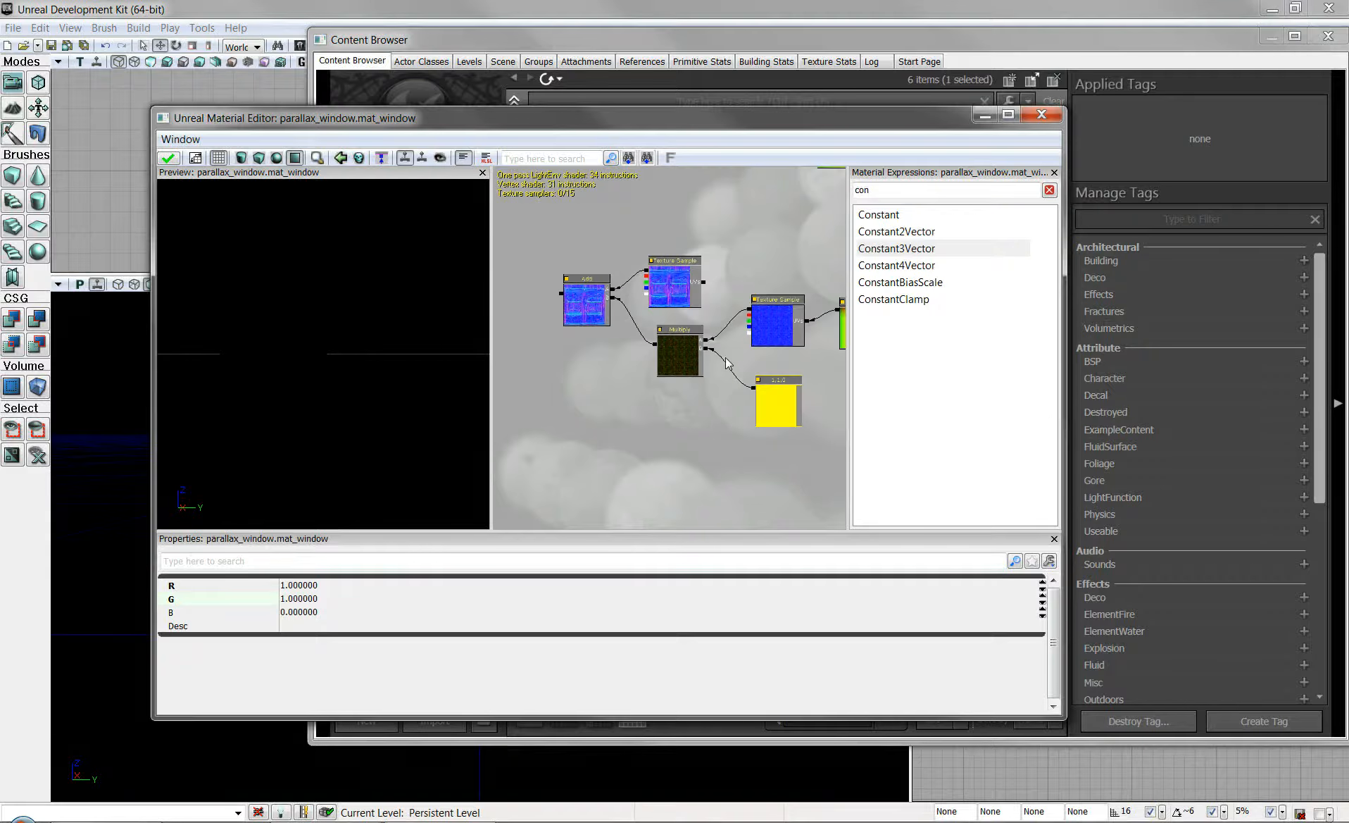
pyautogui.scroll(-2, 728, 353)
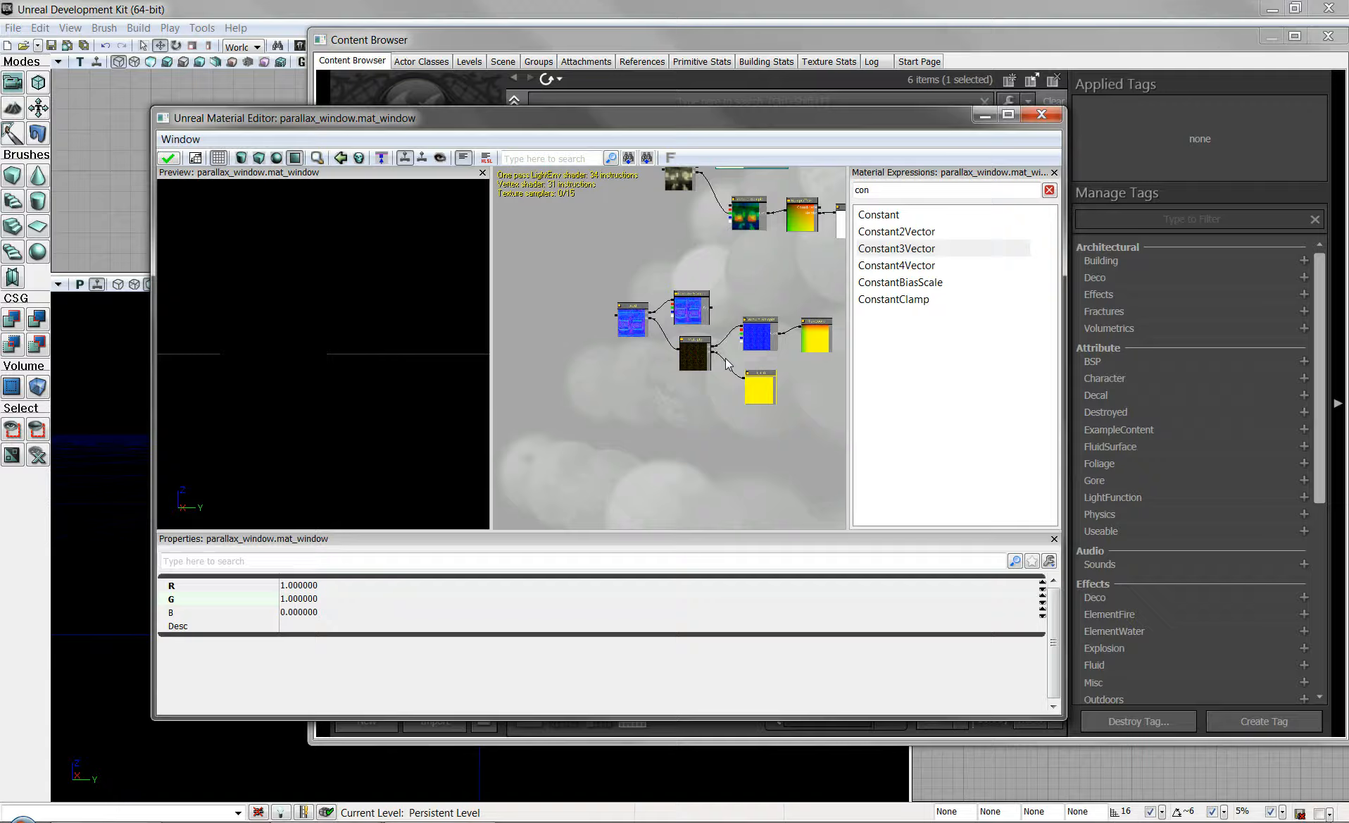
pyautogui.moveTo(886, 190); pyautogui.dragTo(826, 196)
pyautogui.press('BackSpace')
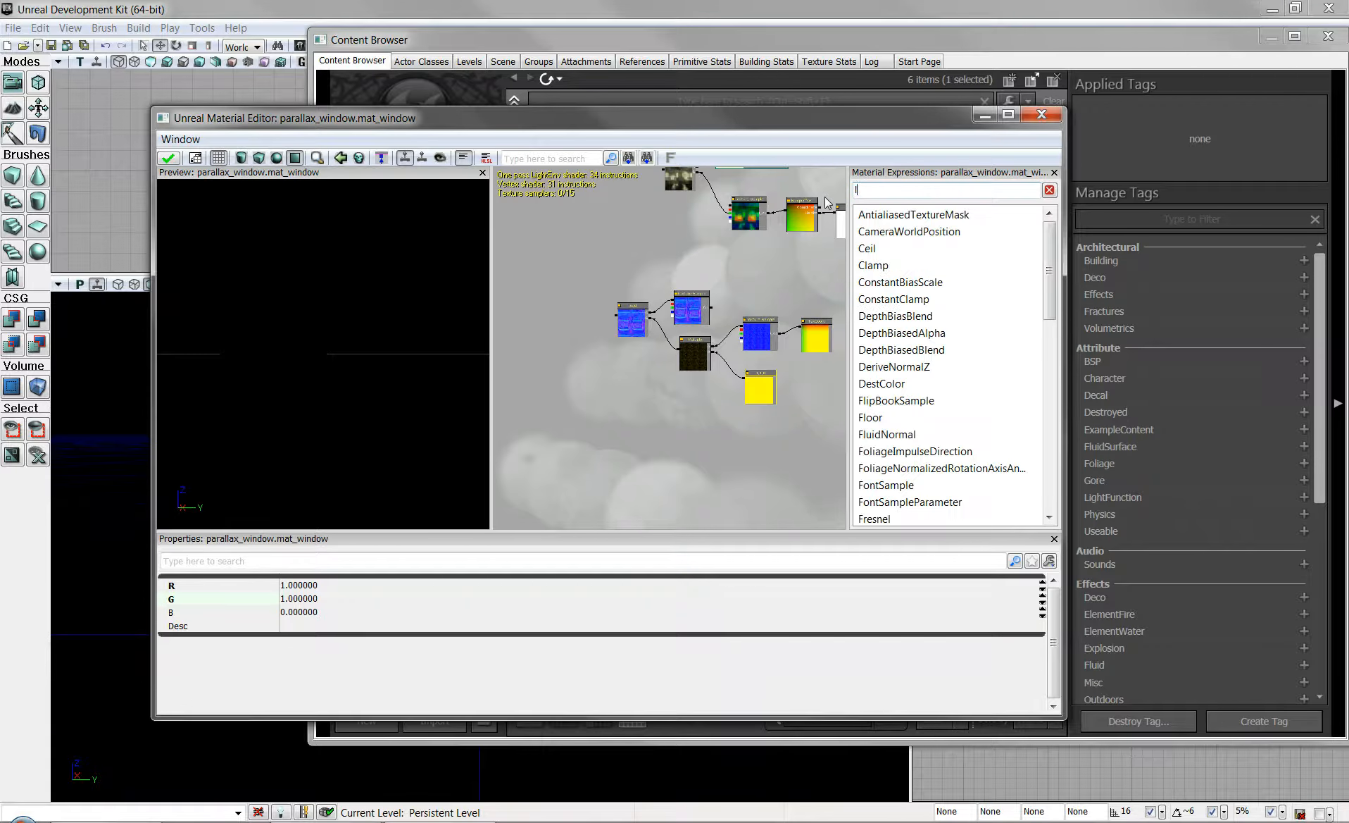
pyautogui.write('lin')
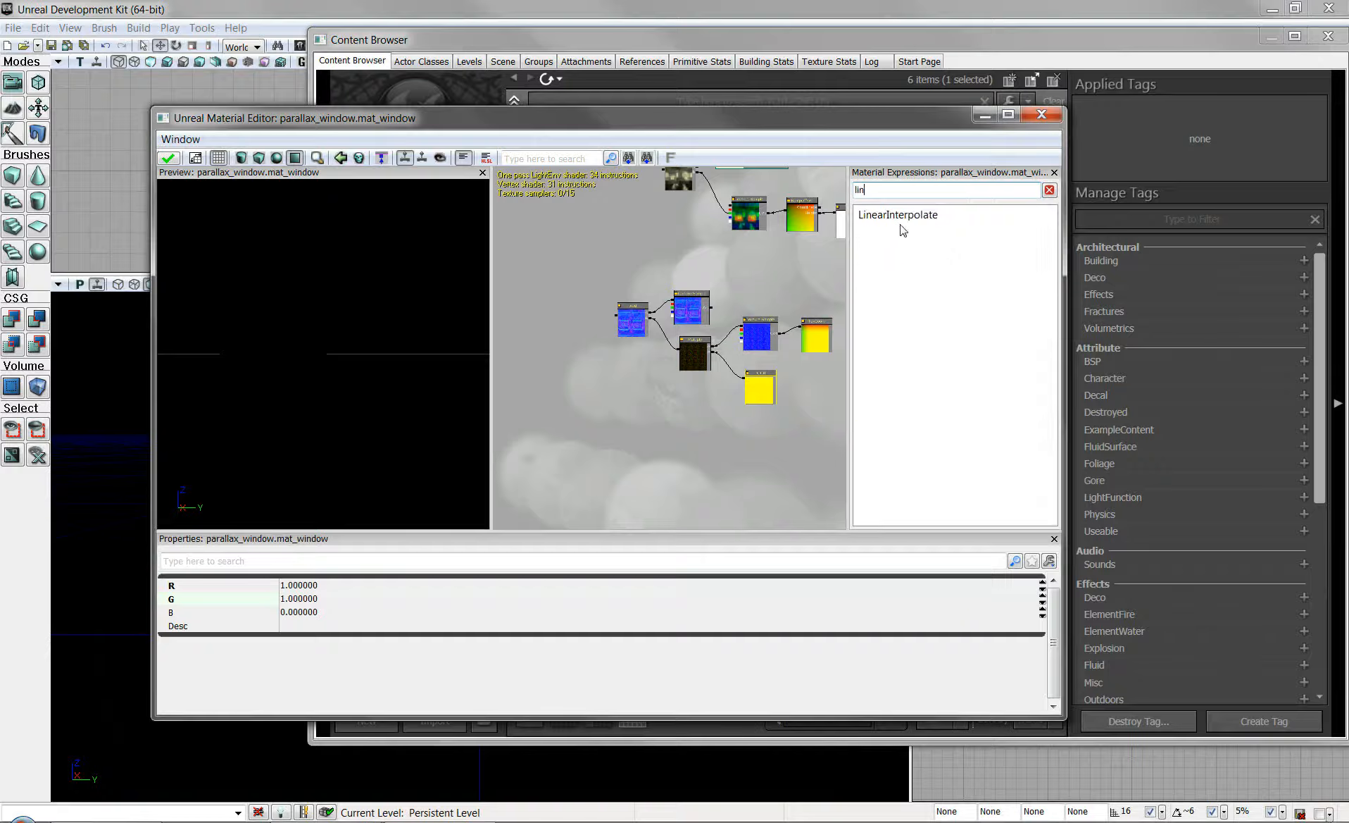
pyautogui.moveTo(900, 216); pyautogui.dragTo(673, 267)
pyautogui.scroll(2, 696, 384)
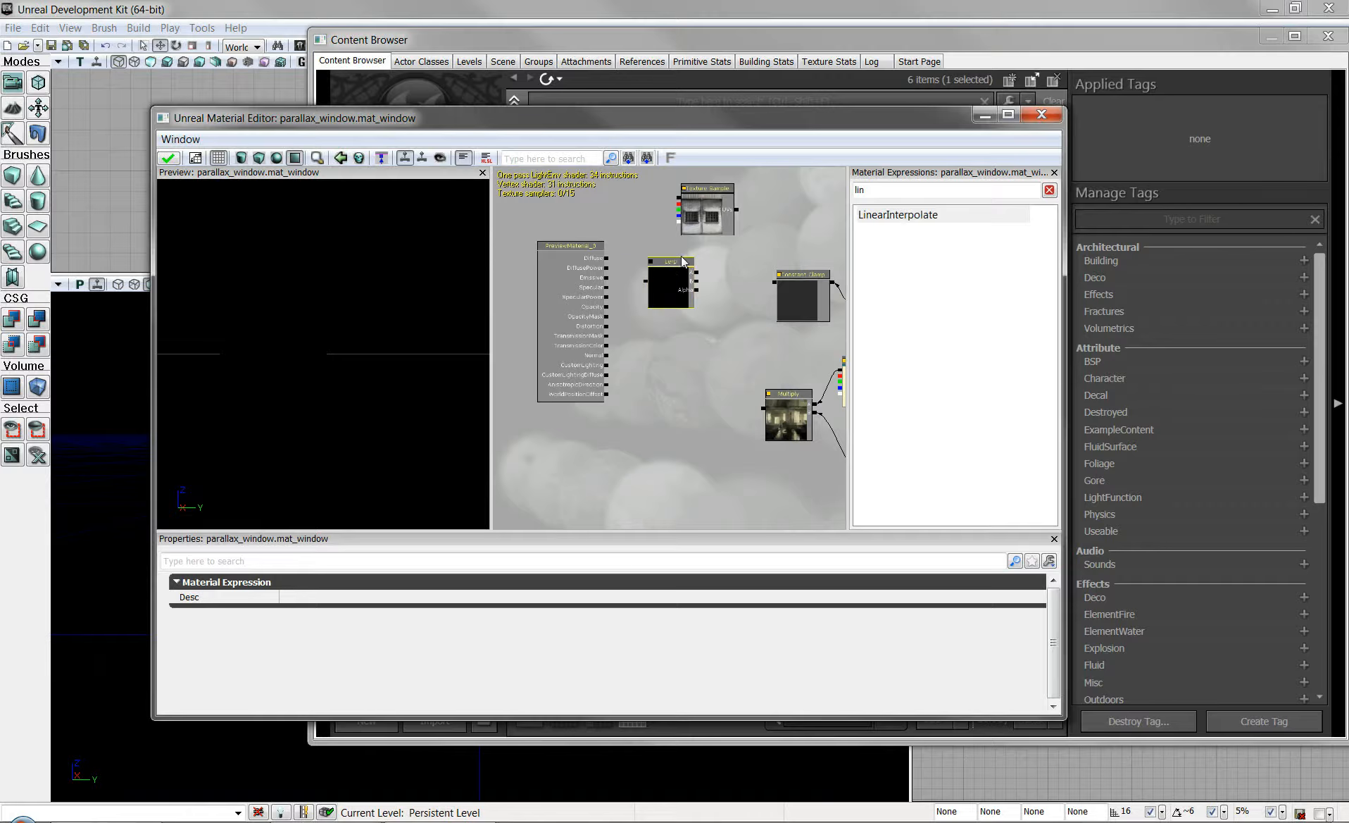
# Connect the diffuse texture sample to the Lerp's A input and the Constant Clamp output to its B input.
pyautogui.moveTo(679, 205); pyautogui.dragTo(705, 271)
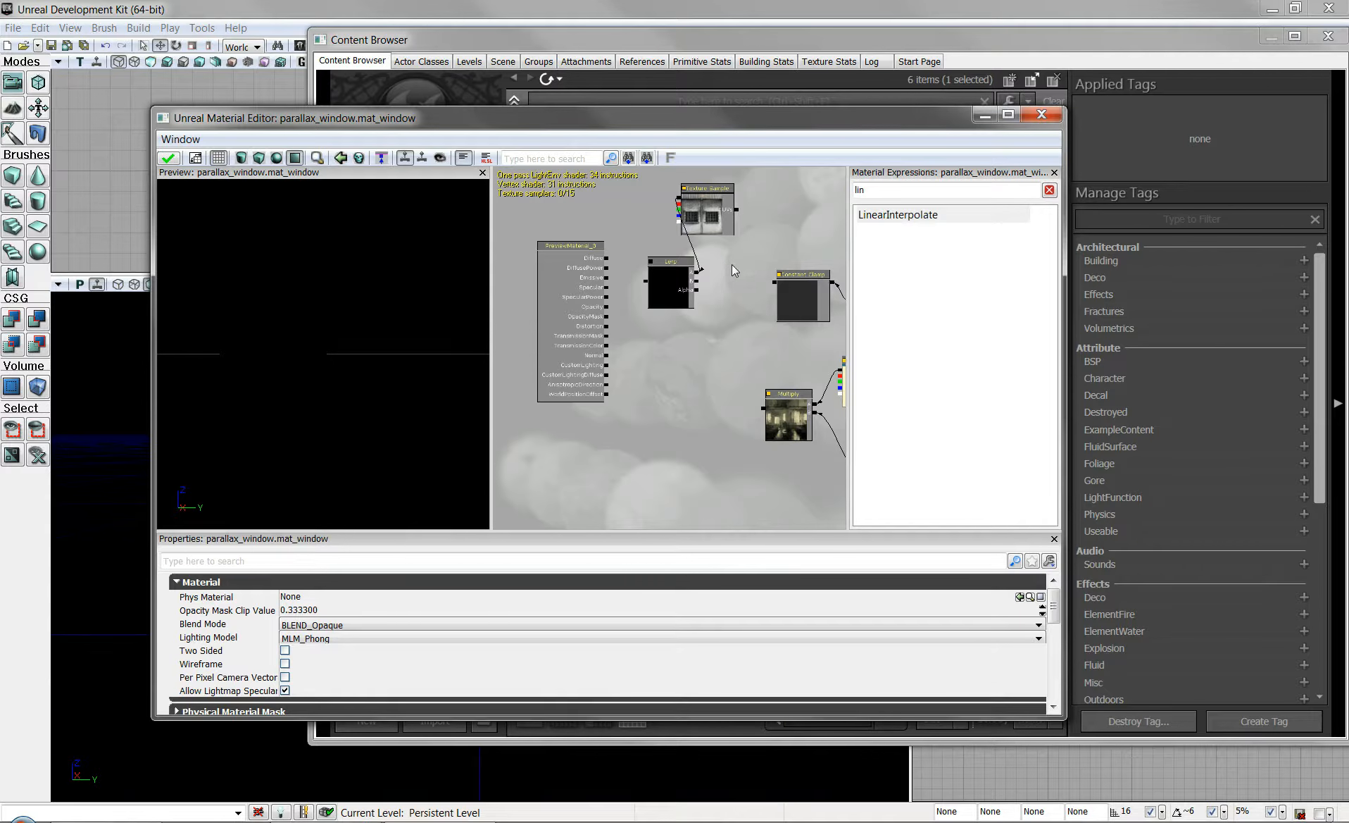
pyautogui.moveTo(740, 235); pyautogui.dragTo(757, 270)
pyautogui.scroll(-3, 598, 236)
pyautogui.scroll(3, 634, 223)
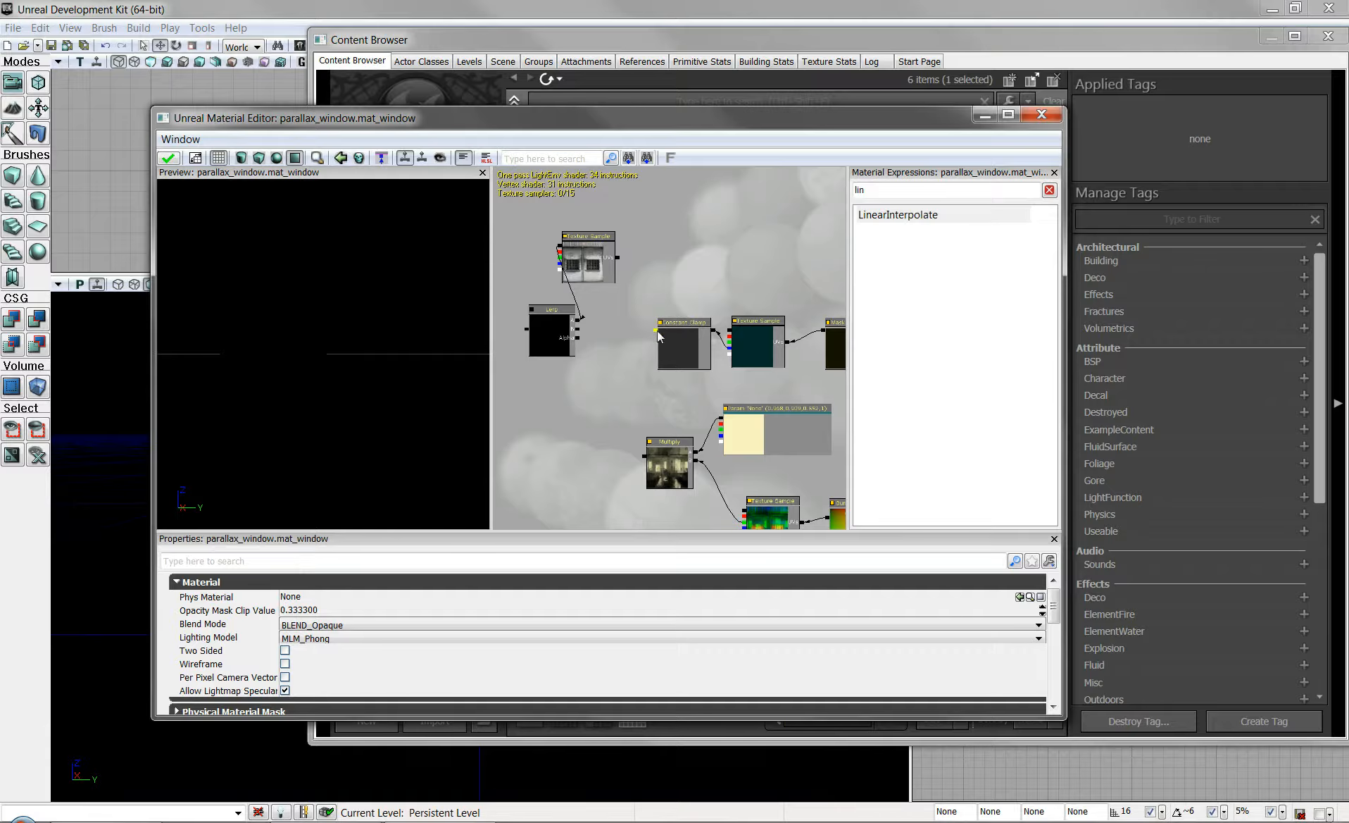
pyautogui.moveTo(657, 330); pyautogui.dragTo(580, 329)
# Add a TextureSample node using Window_MaskEmissiveSpec below the Lerp node.
pyautogui.click(1075, 44)
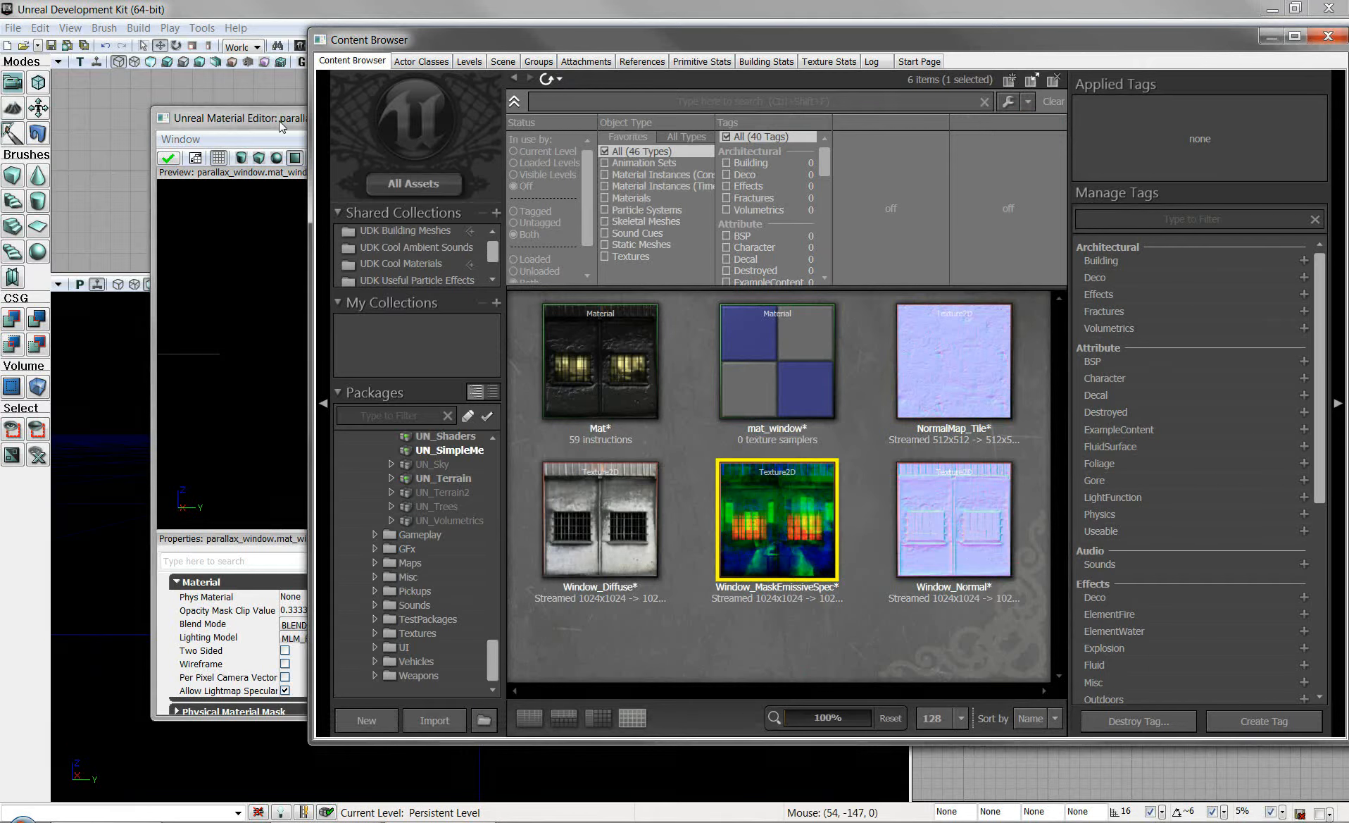
pyautogui.click(279, 120)
pyautogui.click(939, 192)
pyautogui.write('lin')
pyautogui.press('BackSpace')
pyautogui.press('BackSpace')
pyautogui.press('BackSpace')
pyautogui.write('tex')
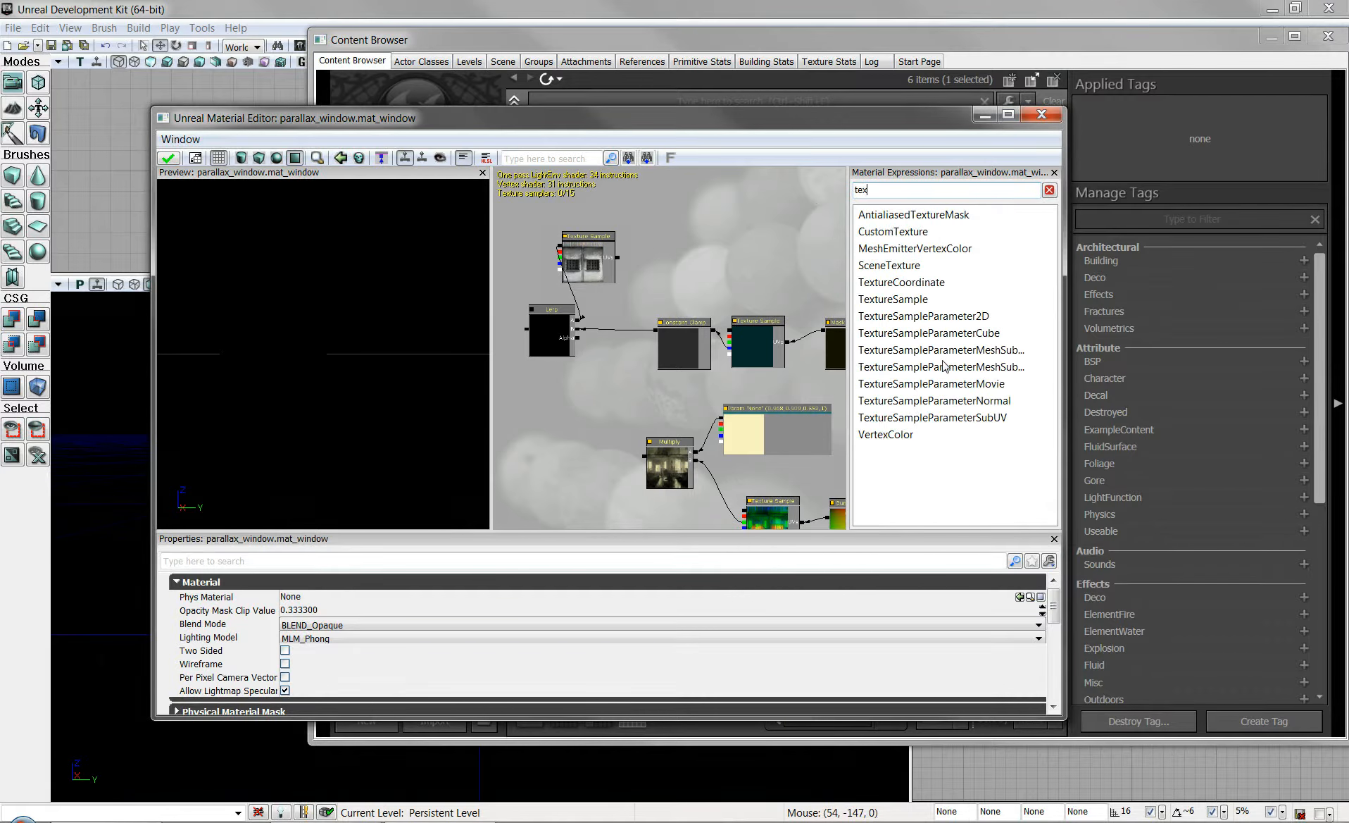
pyautogui.moveTo(908, 299); pyautogui.dragTo(697, 367)
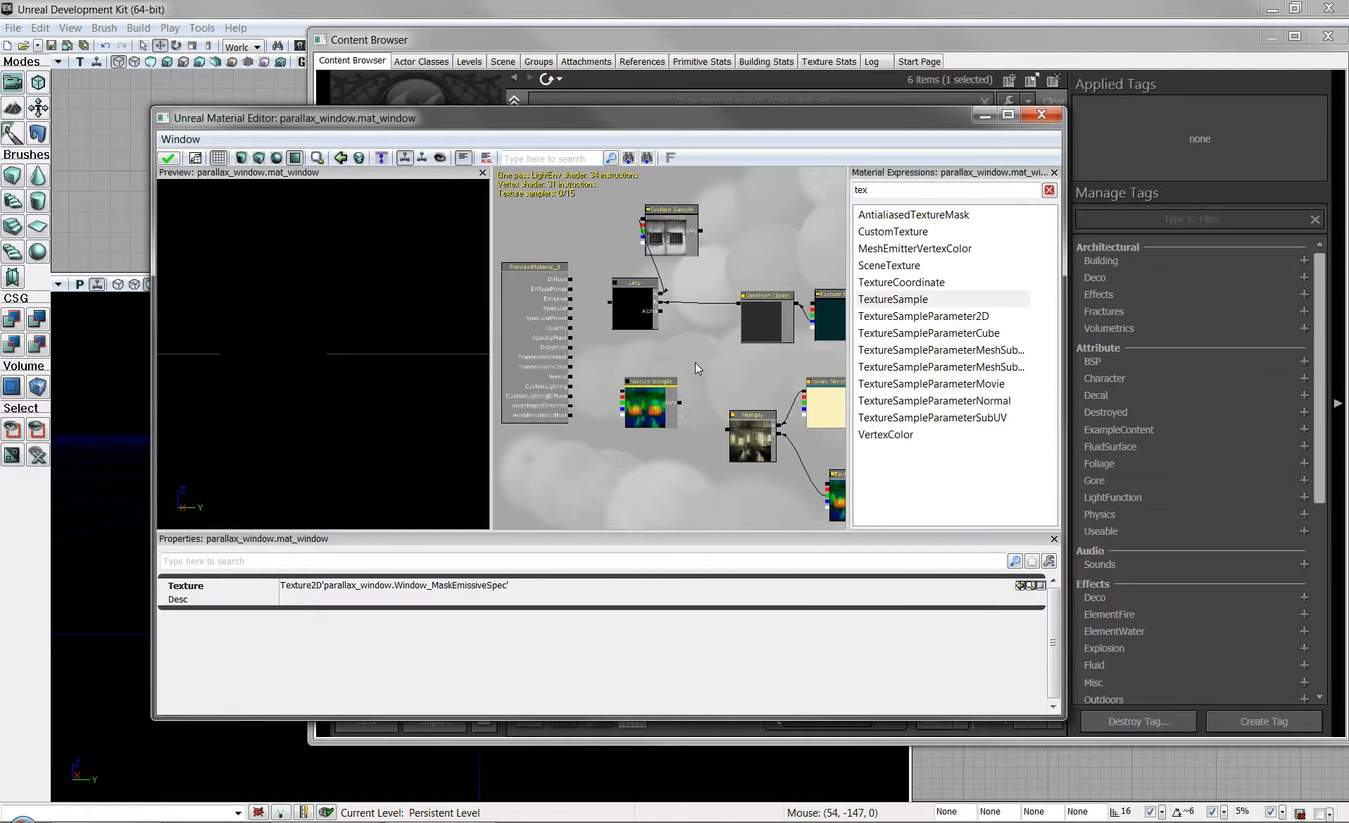
# Connect the mask texture's red channel to the Lerp's Alpha input and its blue channel to the material's Specular input.
pyautogui.moveTo(621, 395); pyautogui.dragTo(661, 310)
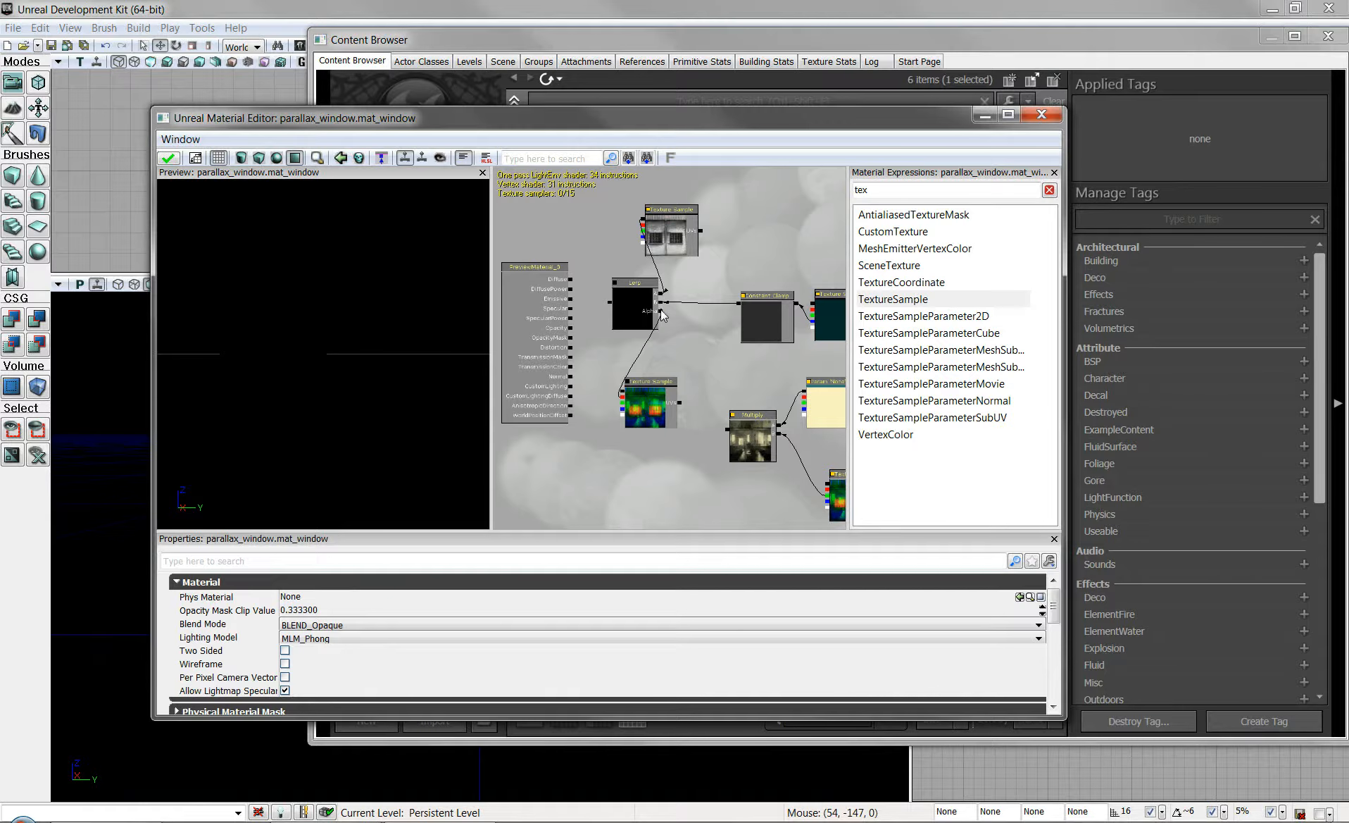
pyautogui.click(617, 407)
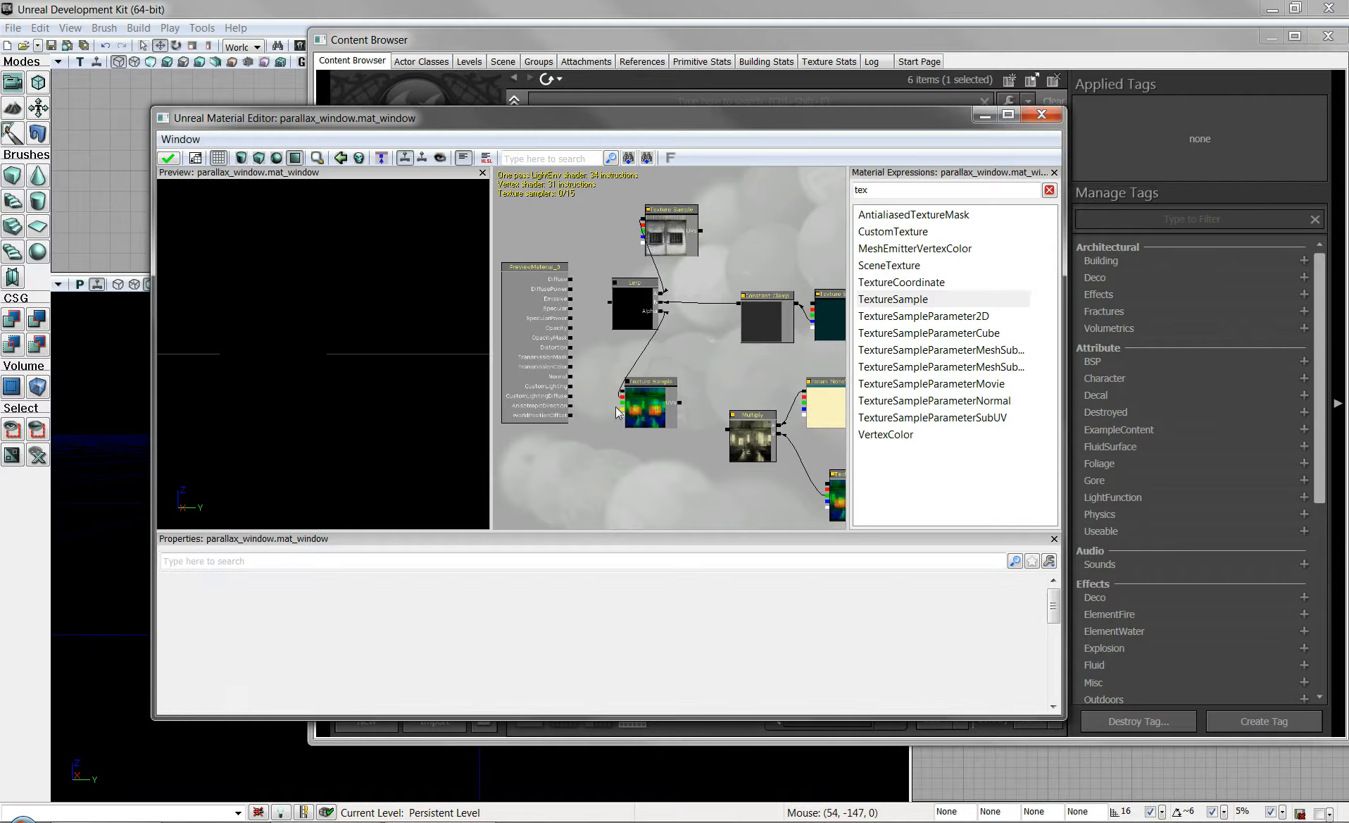
pyautogui.moveTo(620, 407); pyautogui.dragTo(573, 315)
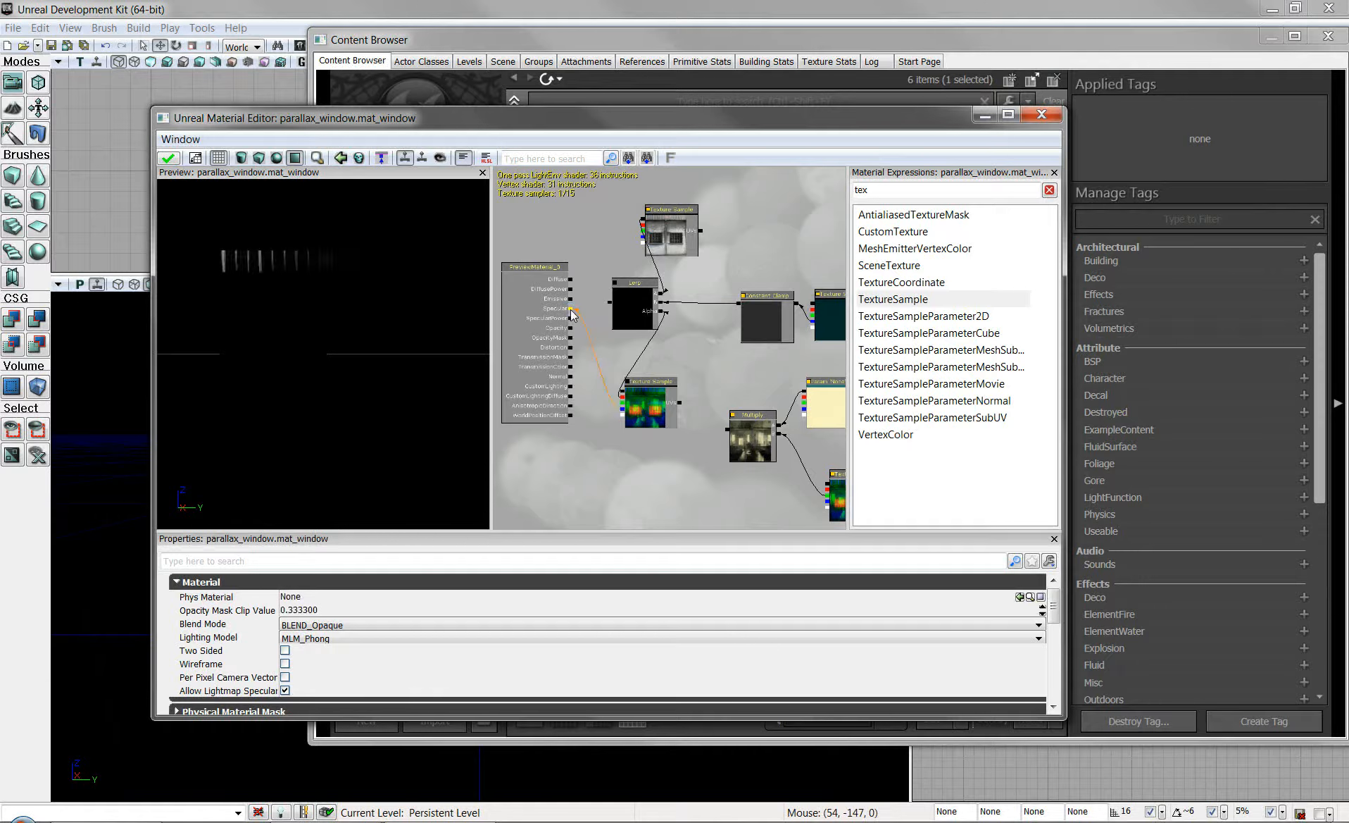
# Connect the Lerp output to the material's Diffuse input and turn on the Lerp node's real-time preview.
pyautogui.moveTo(609, 307); pyautogui.dragTo(579, 273)
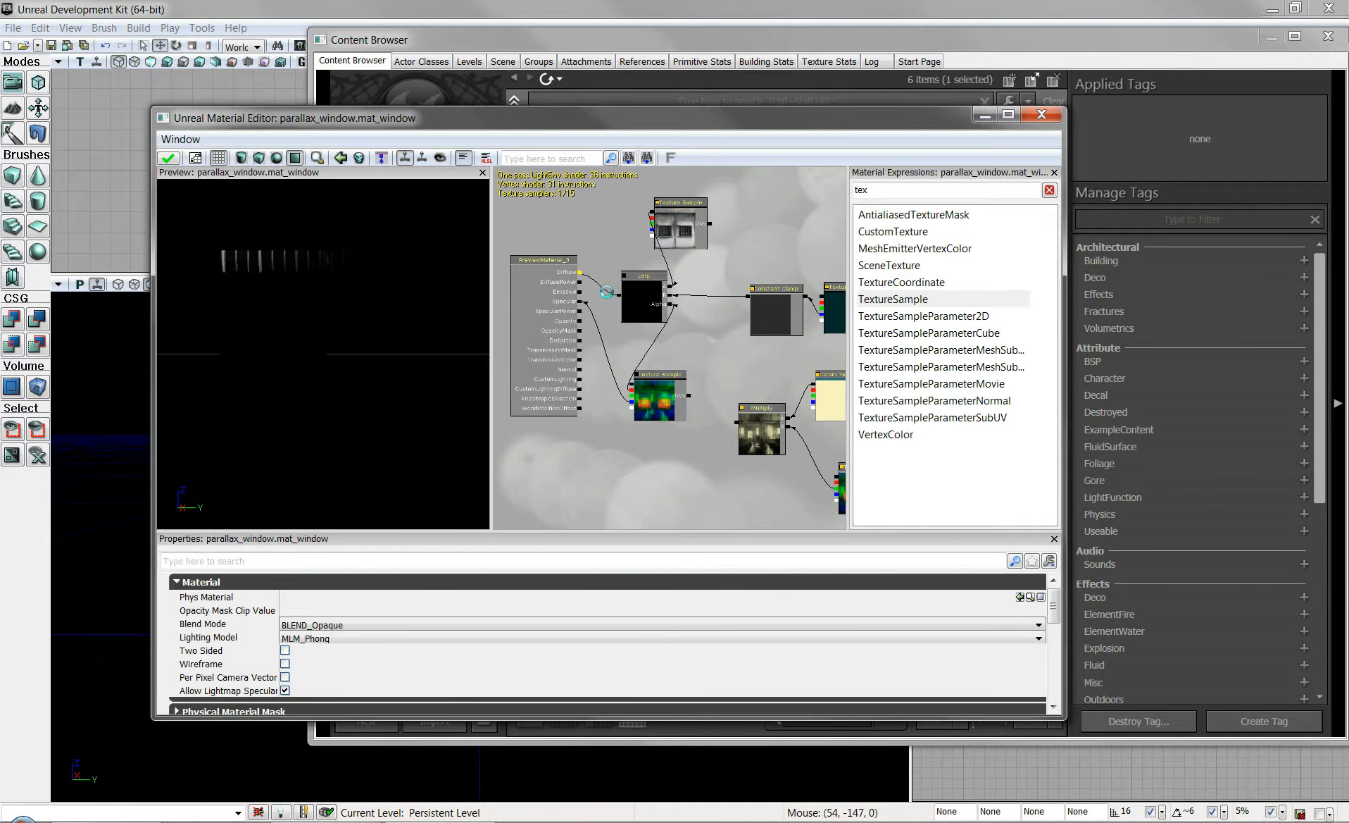
pyautogui.scroll(1, 609, 292)
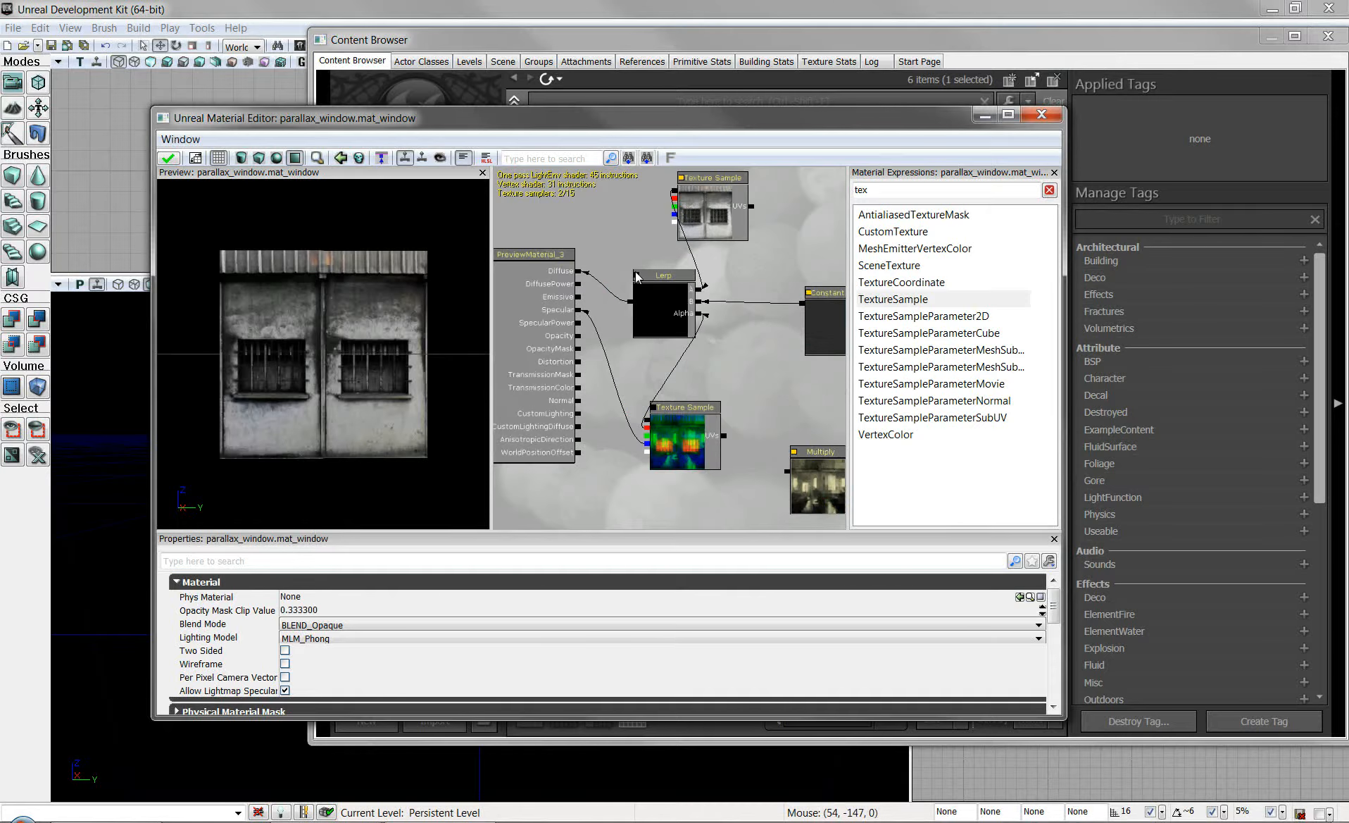
pyautogui.click(636, 276)
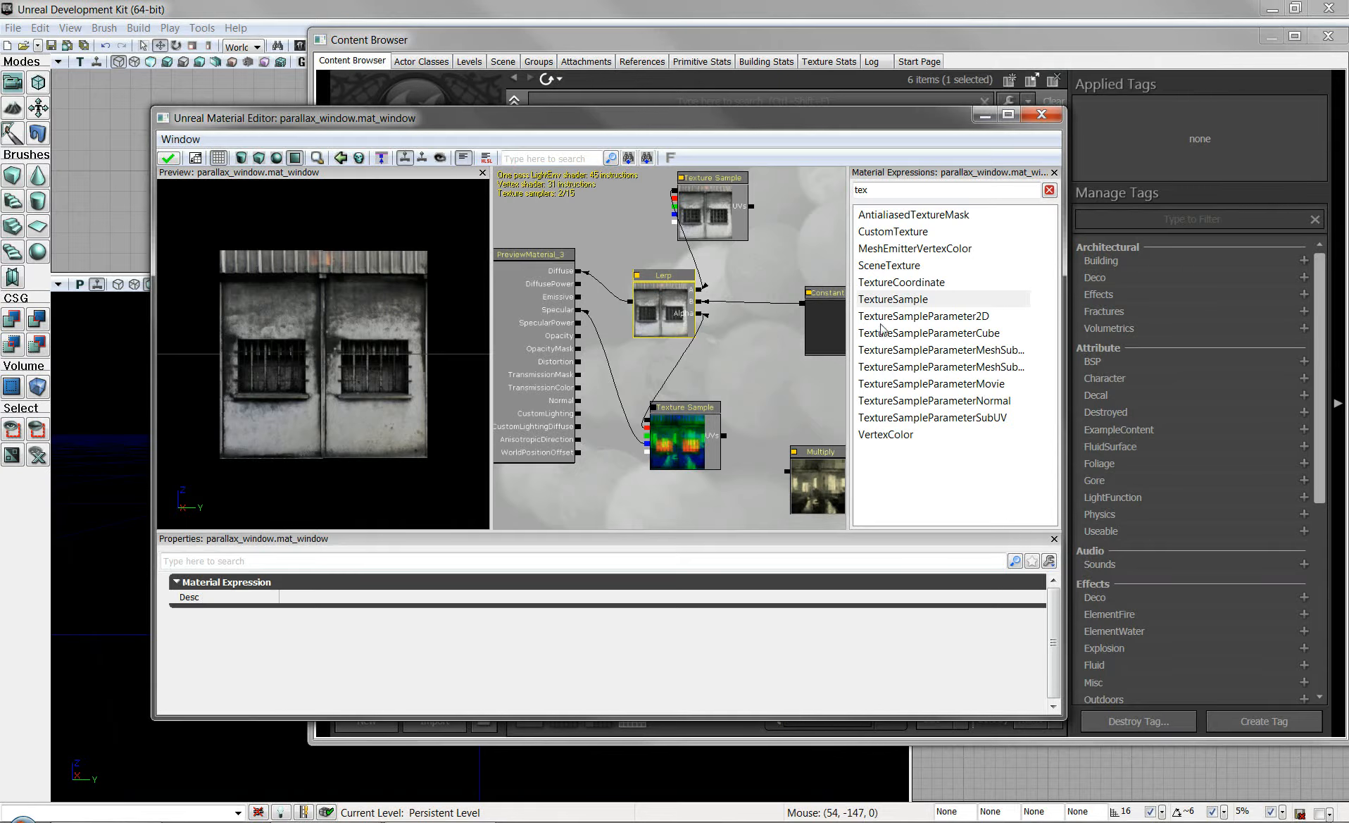
# Add a Multiply node below the Window_MaskEmissiveSpec sample and connect its output to the material's Emissive input.
pyautogui.moveTo(909, 189); pyautogui.dragTo(777, 188)
pyautogui.write('mult')
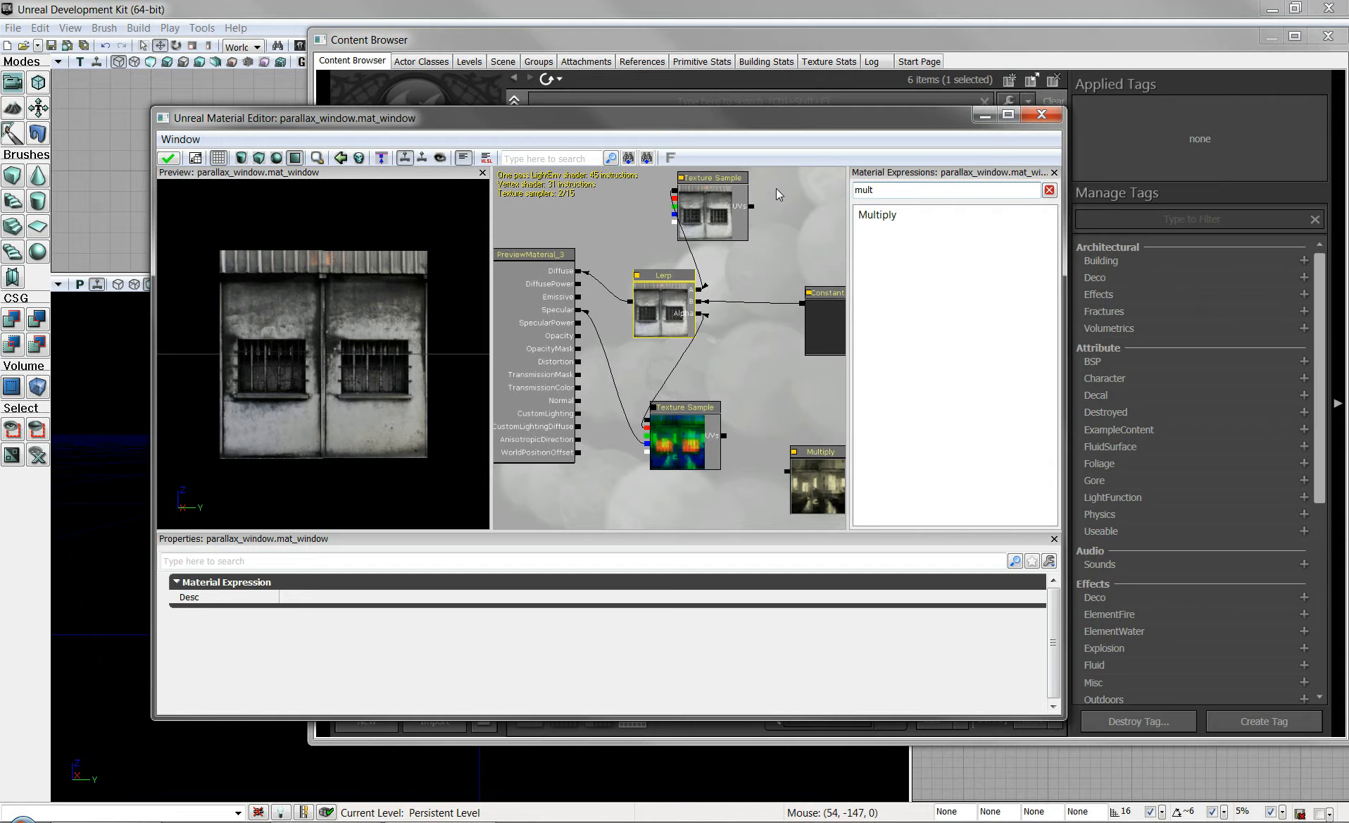
pyautogui.moveTo(883, 220); pyautogui.dragTo(613, 486)
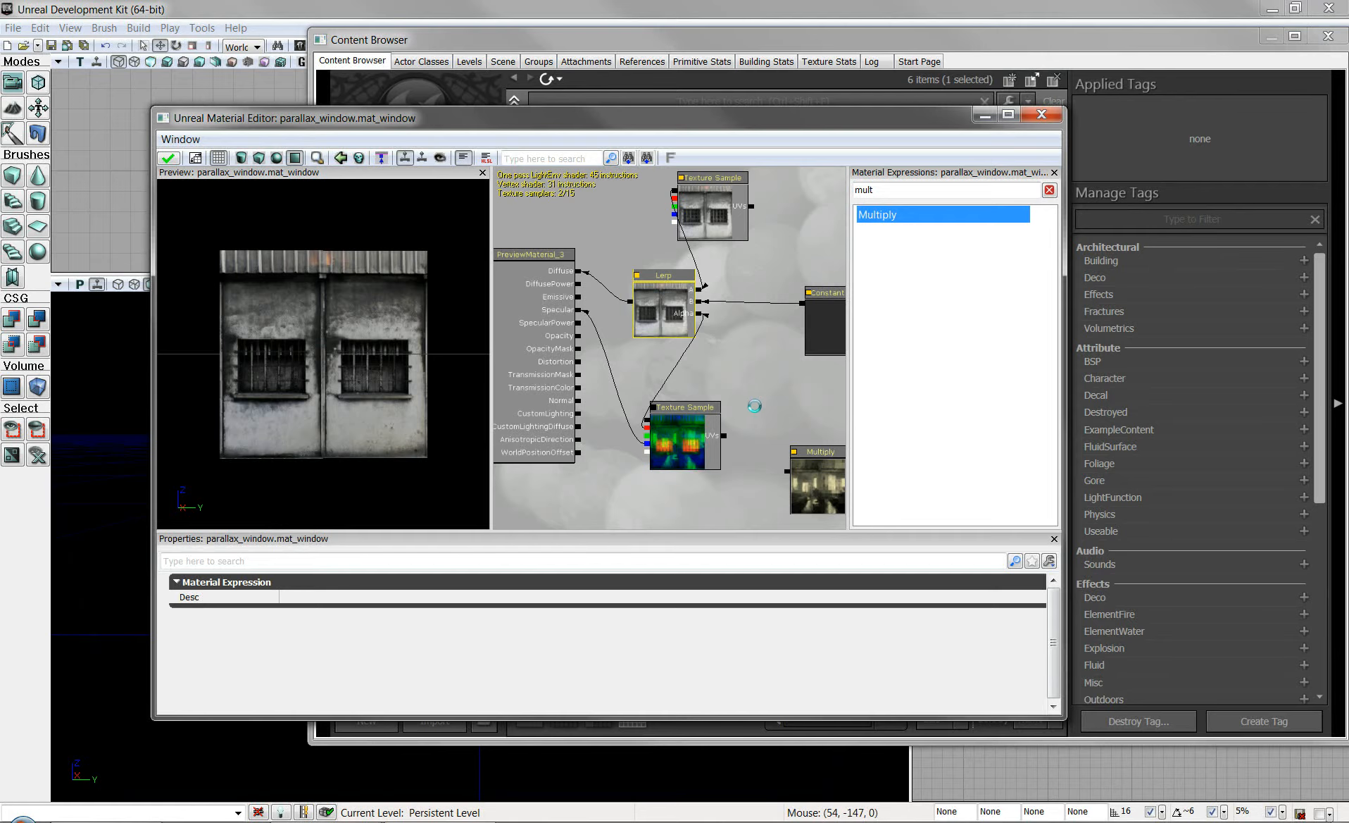
pyautogui.moveTo(758, 408); pyautogui.dragTo(755, 335)
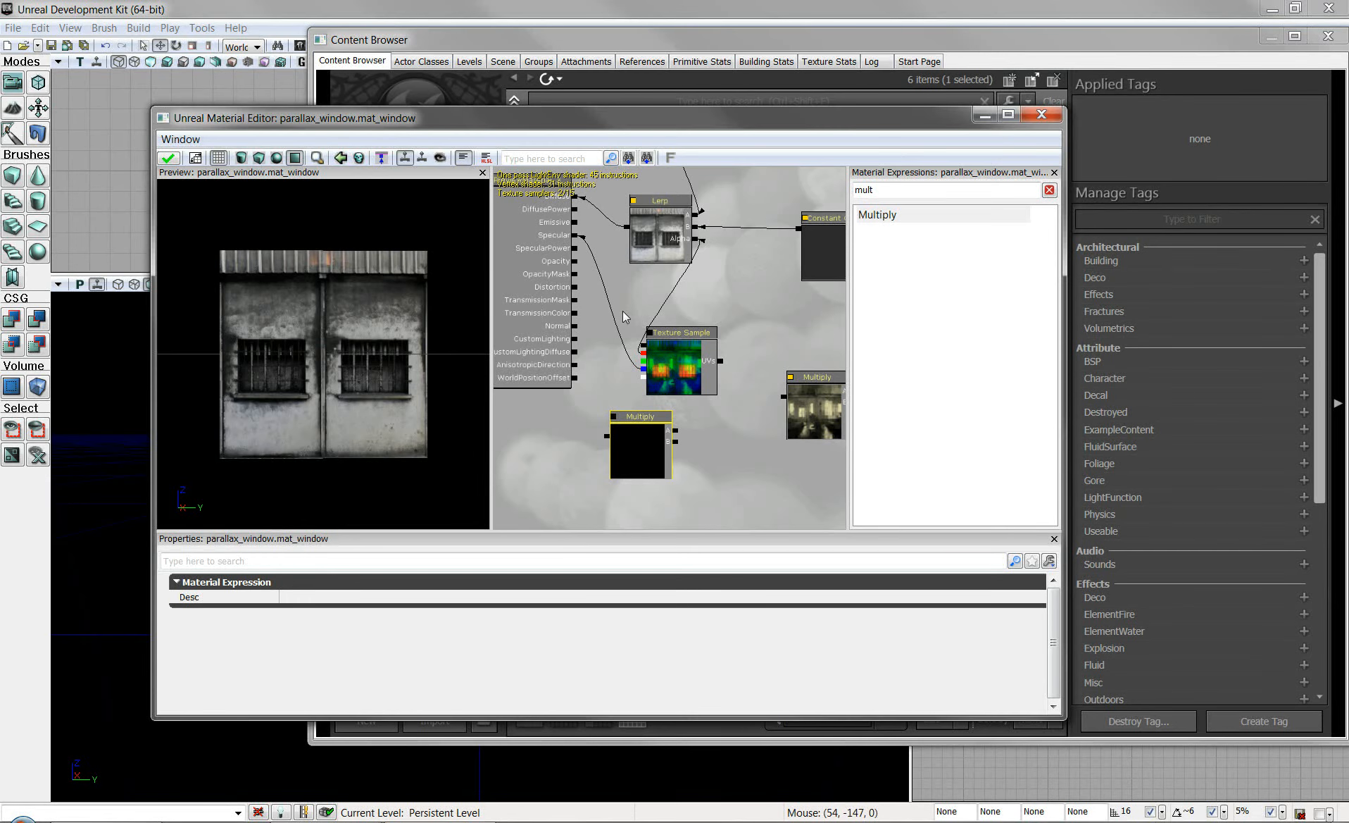
pyautogui.moveTo(606, 436); pyautogui.dragTo(575, 222)
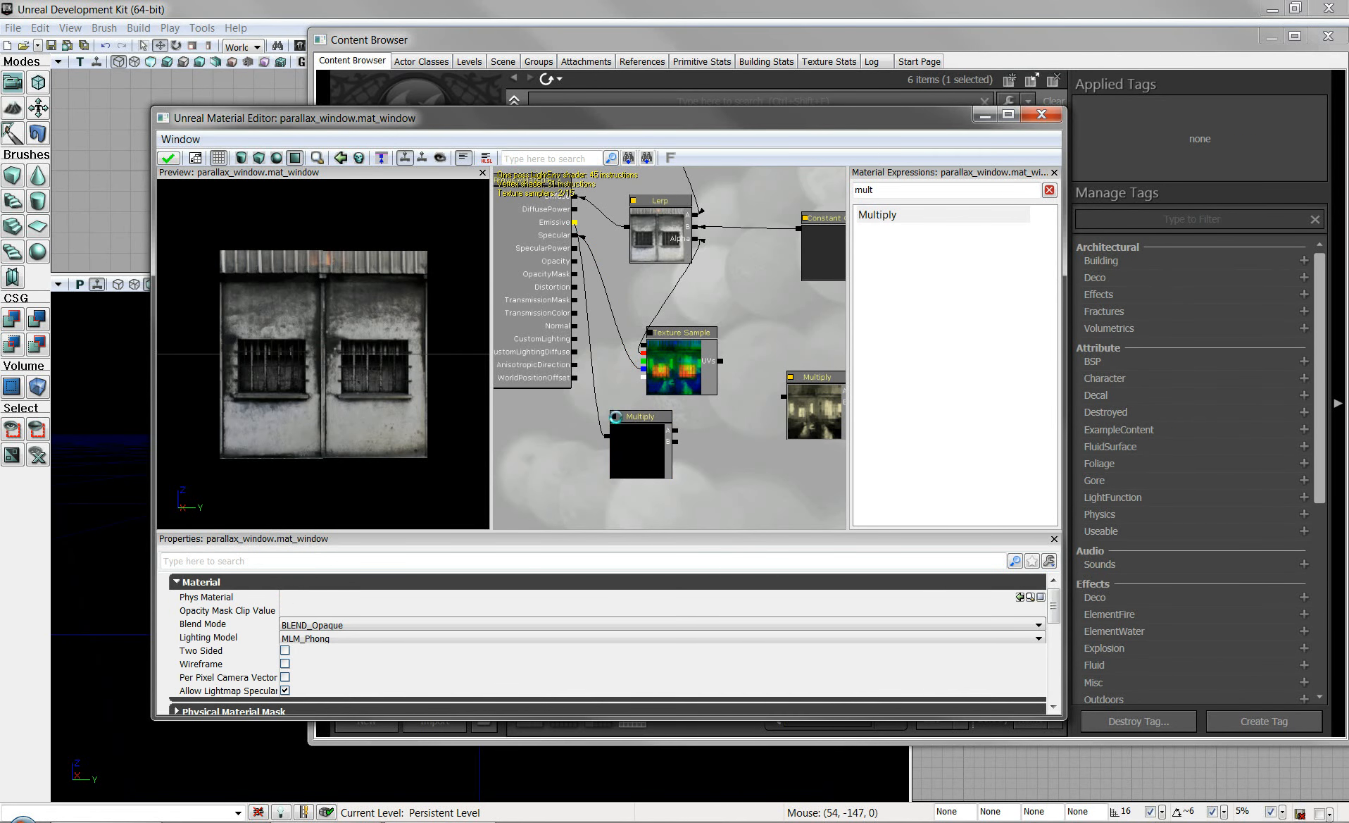